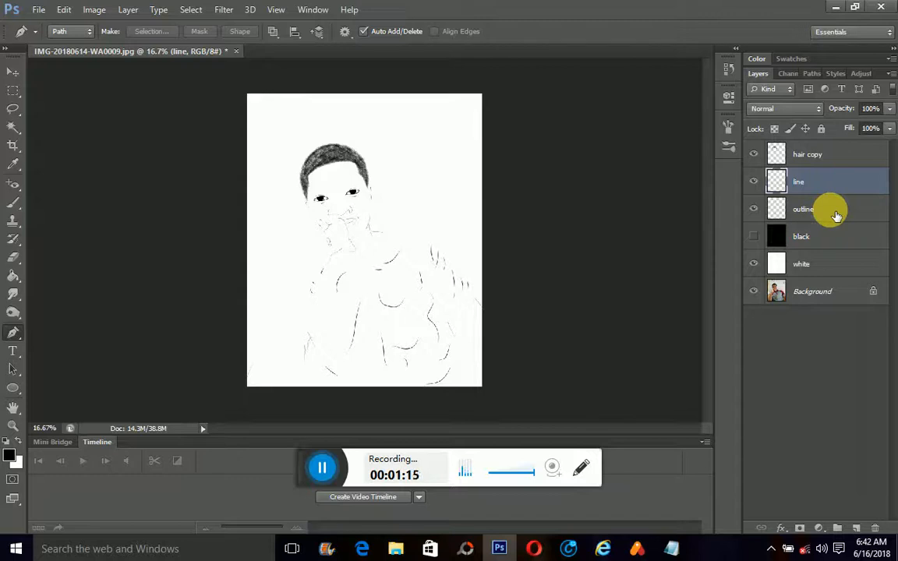
Step: Select the shirt and arm region on the outline layer with the Magic Wand, and hide the white layer
{"action": "left_click", "coordinate": [836, 216]}
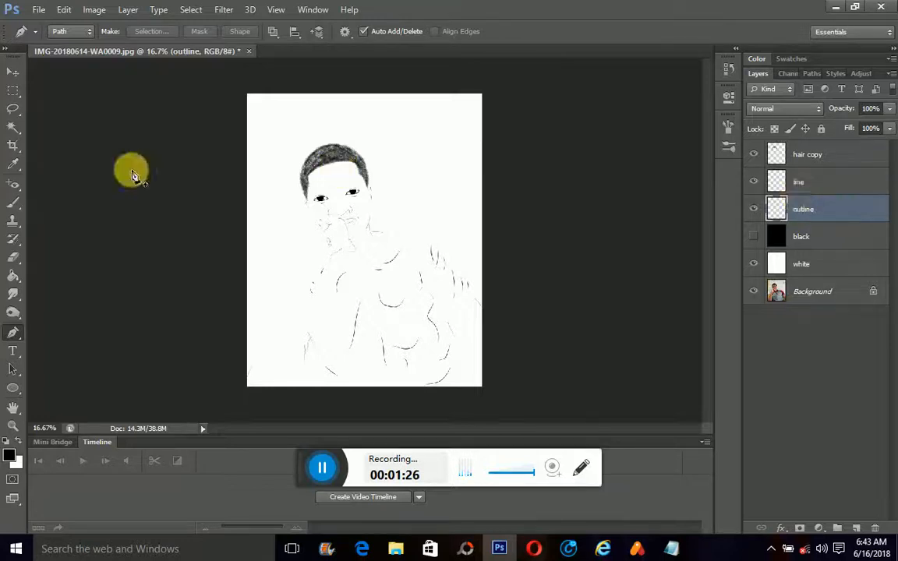
{"action": "left_click", "coordinate": [13, 127]}
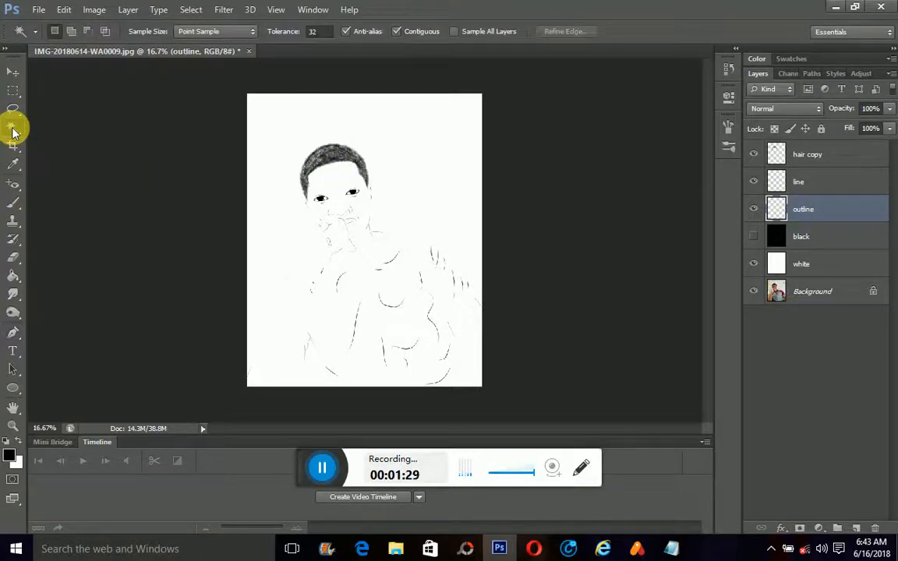
{"action": "left_click", "coordinate": [433, 274]}
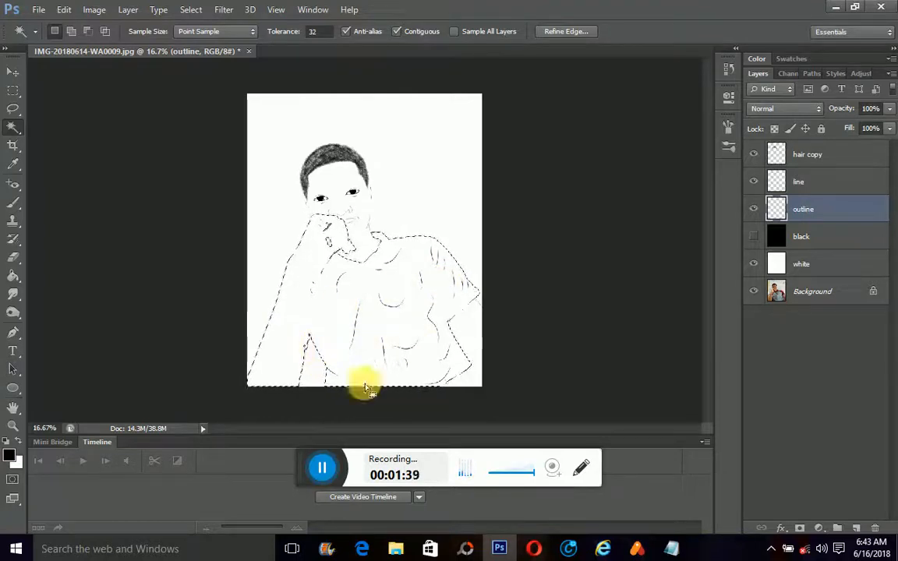
{"action": "left_click", "coordinate": [756, 265]}
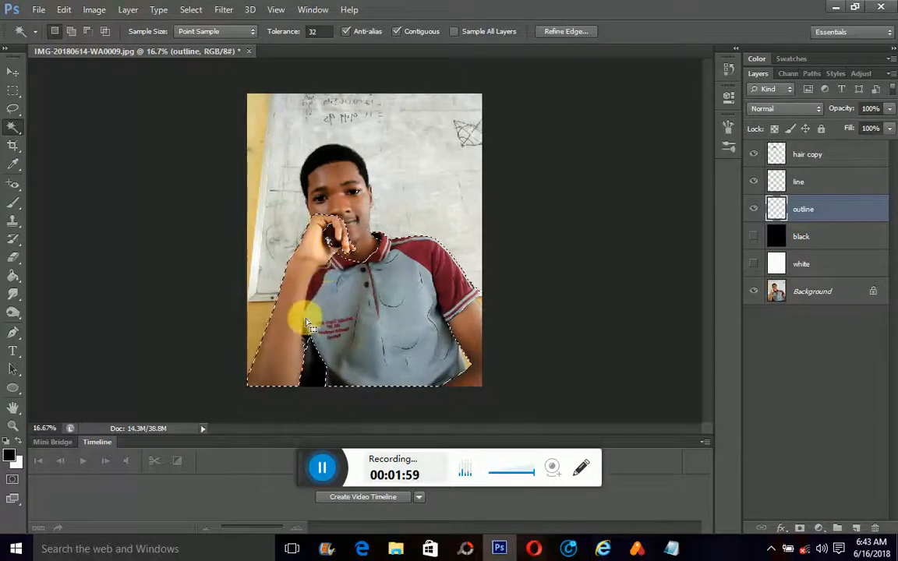
Step: Examine the selection edges around the hand, fingers, collar and shoulder for gaps in the outline
{"action": "left_click", "coordinate": [12, 425]}
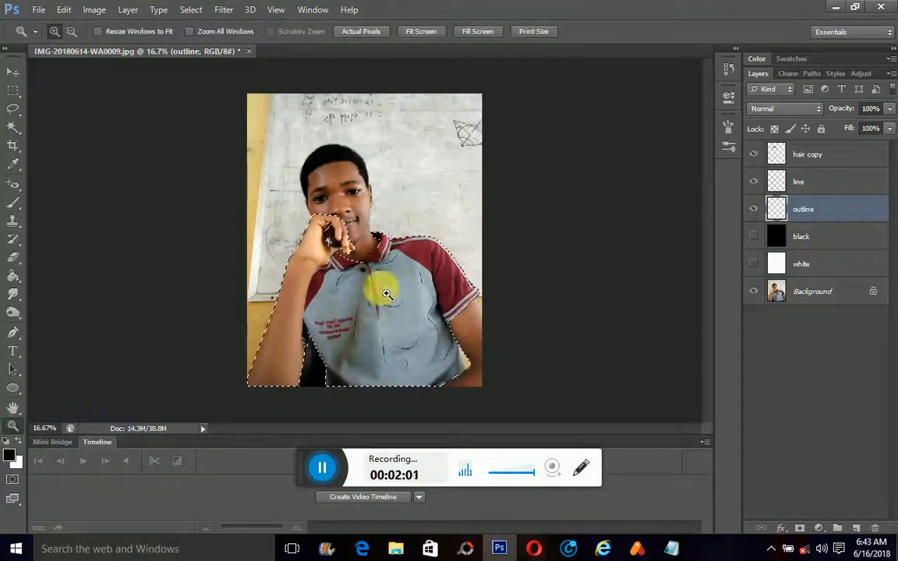
{"action": "left_click", "coordinate": [321, 262]}
{"action": "left_click", "coordinate": [320, 265]}
{"action": "left_click", "coordinate": [331, 273]}
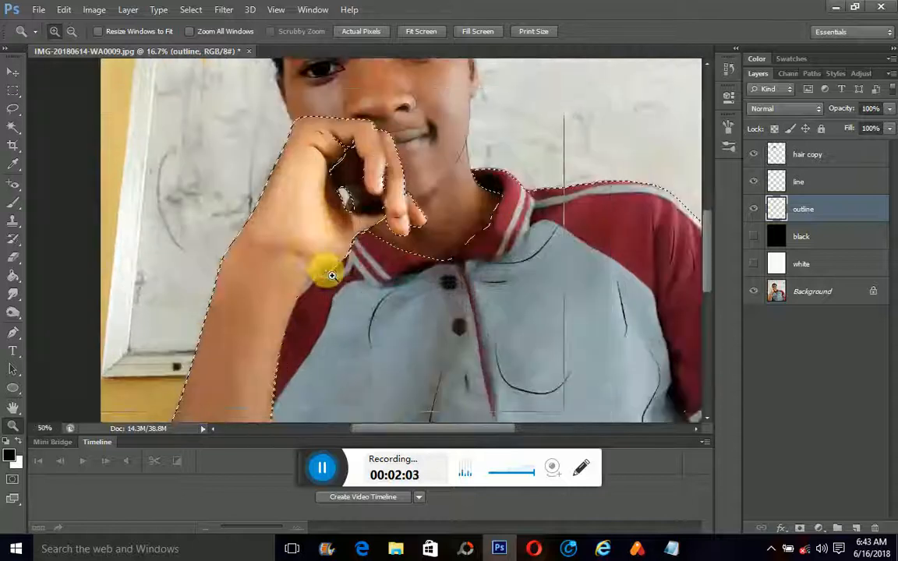
{"action": "left_click", "coordinate": [326, 290]}
{"action": "left_click", "coordinate": [324, 292]}
{"action": "left_click", "coordinate": [321, 296]}
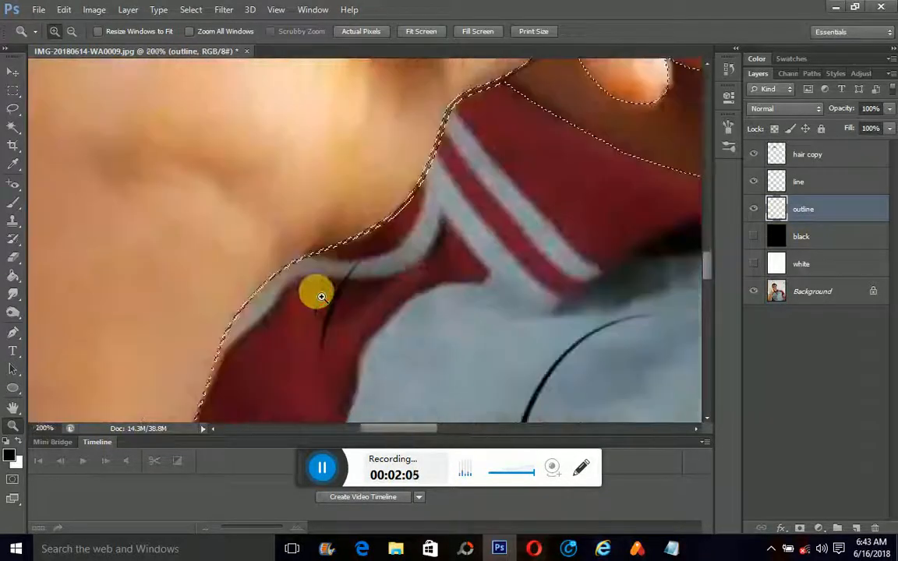
{"action": "scroll", "coordinate": [367, 263], "scroll_direction": "up", "scroll_amount": 8}
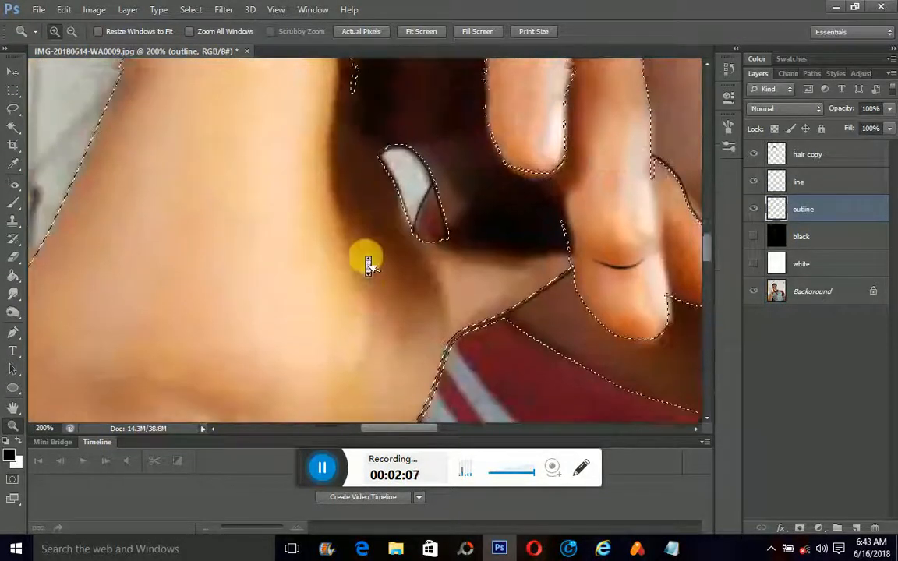
{"action": "scroll", "coordinate": [367, 263], "scroll_direction": "up", "scroll_amount": 2}
{"action": "scroll", "coordinate": [367, 261], "scroll_direction": "down", "scroll_amount": 4}
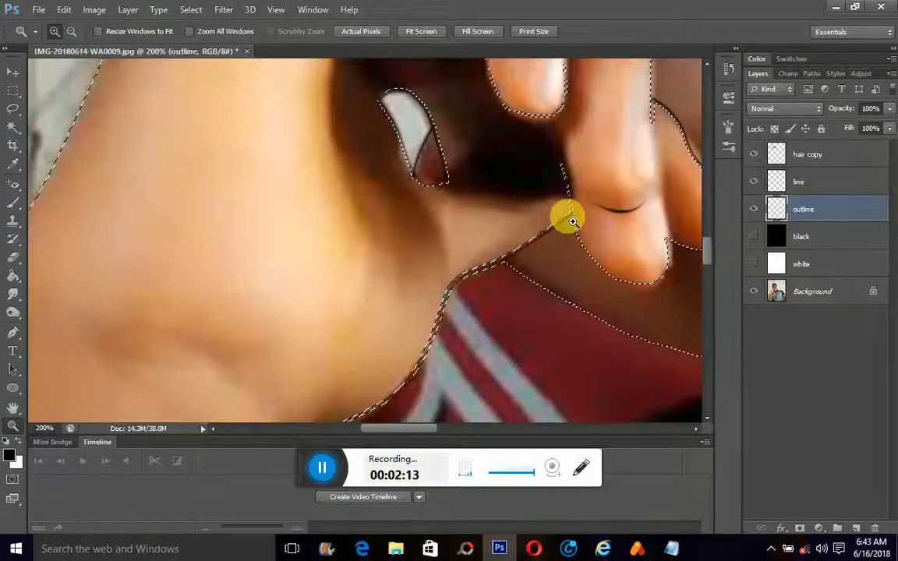
{"action": "scroll", "coordinate": [573, 222], "scroll_direction": "up", "scroll_amount": 2}
{"action": "scroll", "coordinate": [572, 221], "scroll_direction": "down", "scroll_amount": 4}
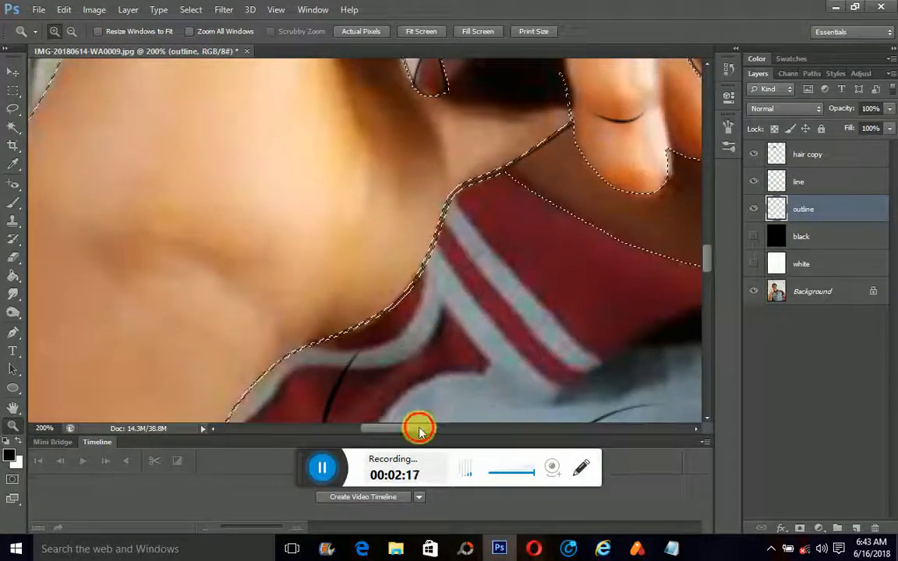
{"action": "left_click_drag", "start_coordinate": [419, 430], "coordinate": [511, 429]}
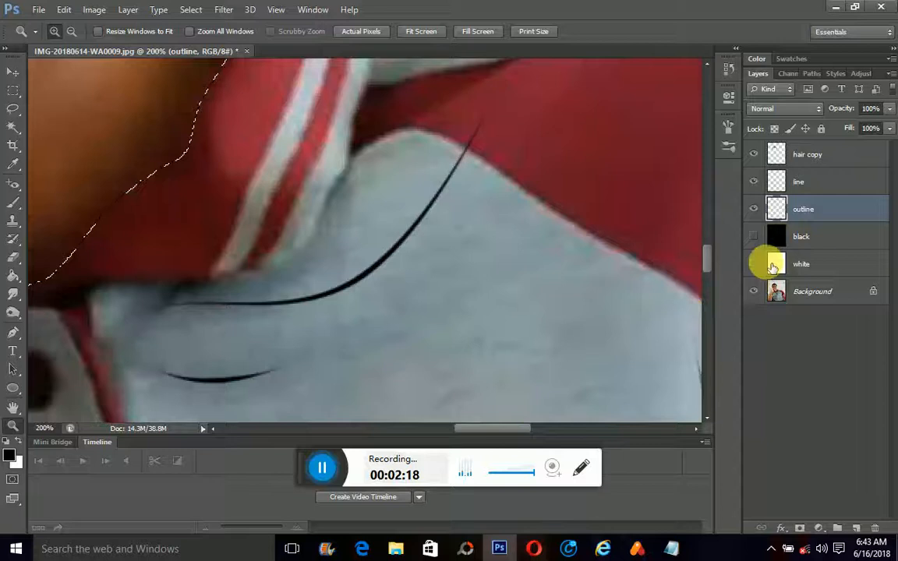
Step: Hide the line layer and examine the outline around both sides of the collar and the wrist
{"action": "left_click", "coordinate": [753, 181]}
{"action": "scroll", "coordinate": [455, 298], "scroll_direction": "up", "scroll_amount": 5}
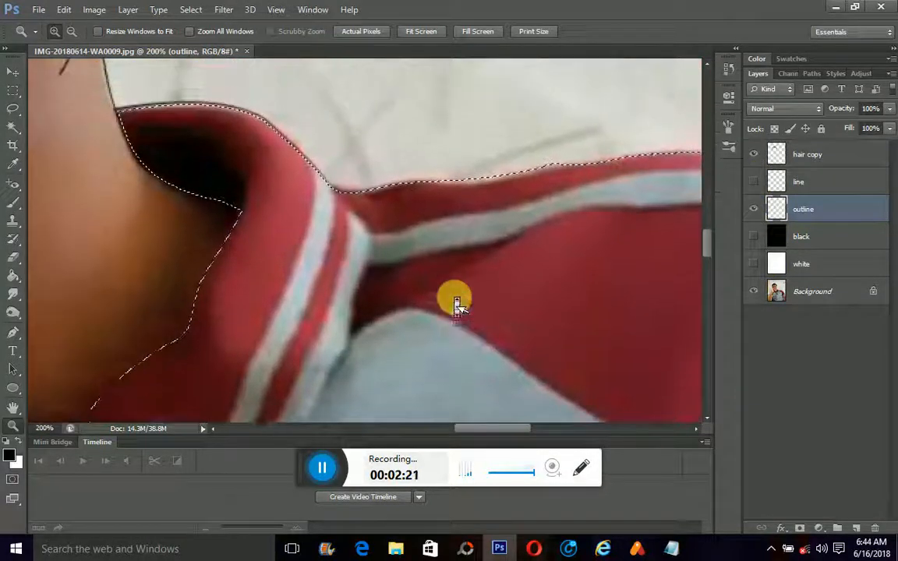
{"action": "scroll", "coordinate": [458, 306], "scroll_direction": "down", "scroll_amount": 3}
{"action": "scroll", "coordinate": [457, 304], "scroll_direction": "down", "scroll_amount": 2}
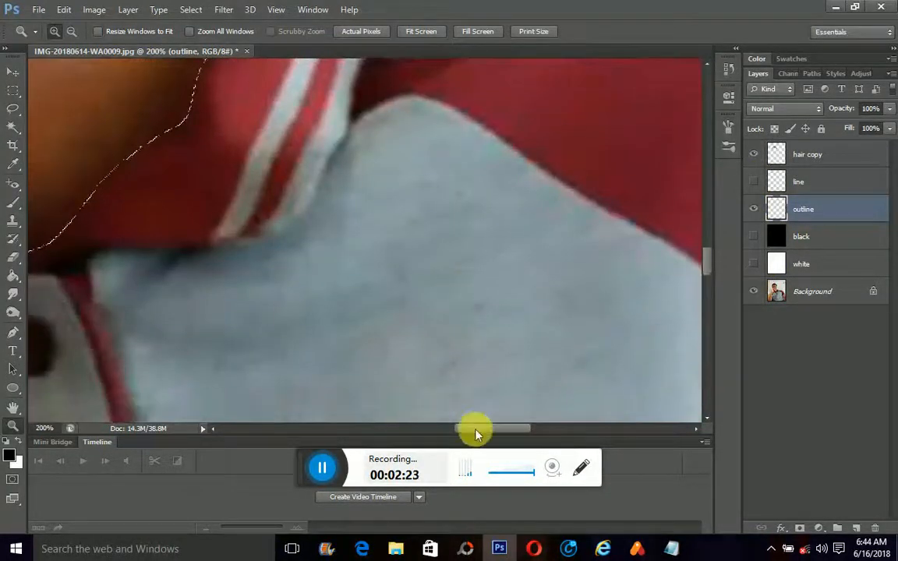
{"action": "scroll", "coordinate": [415, 256], "scroll_direction": "up", "scroll_amount": 5}
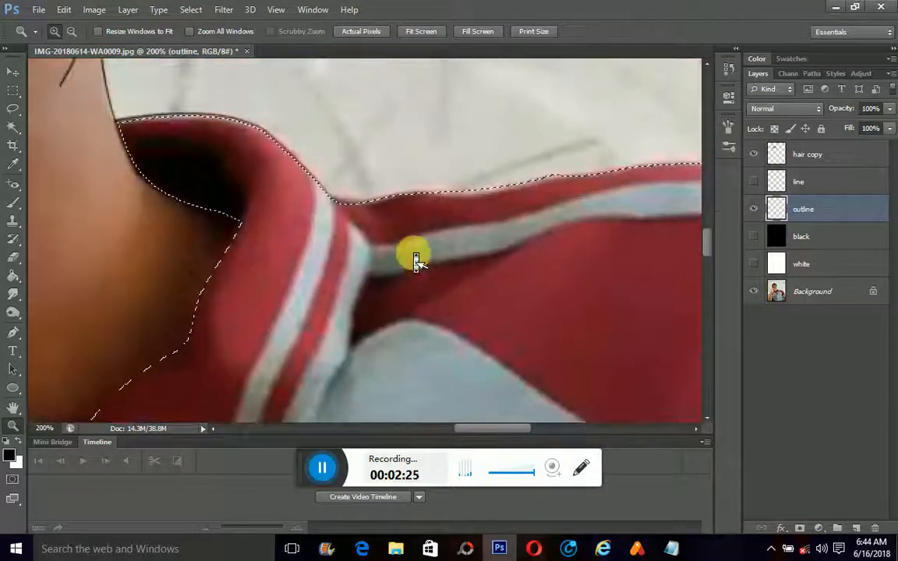
{"action": "scroll", "coordinate": [414, 256], "scroll_direction": "down", "scroll_amount": 5}
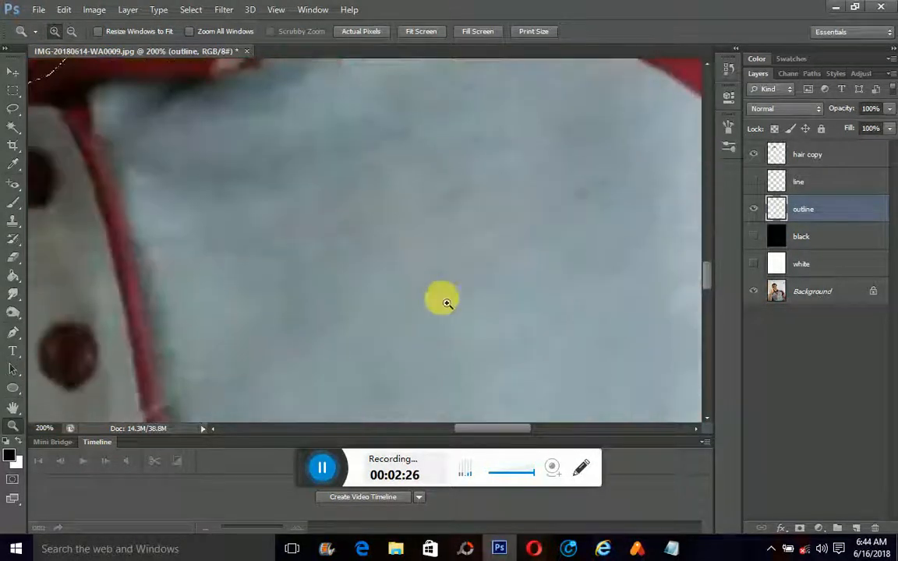
{"action": "left_click_drag", "start_coordinate": [496, 434], "coordinate": [401, 428]}
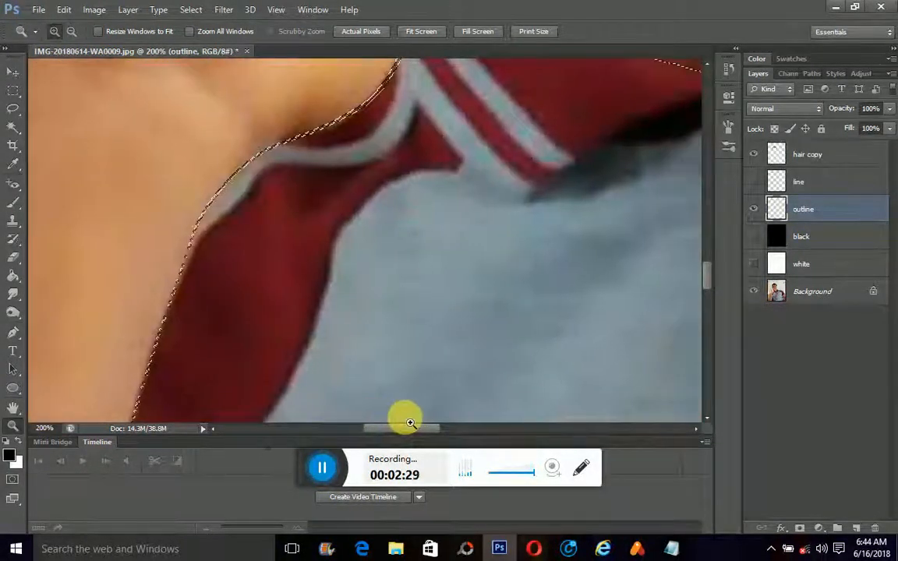
{"action": "scroll", "coordinate": [430, 378], "scroll_direction": "up", "scroll_amount": 2}
{"action": "scroll", "coordinate": [431, 378], "scroll_direction": "up", "scroll_amount": 3}
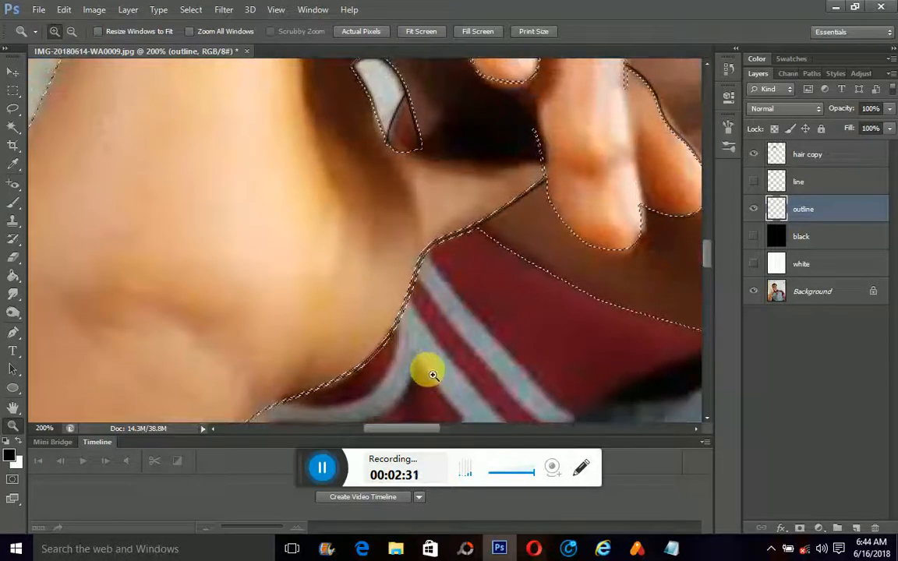
{"action": "scroll", "coordinate": [430, 372], "scroll_direction": "down", "scroll_amount": 2}
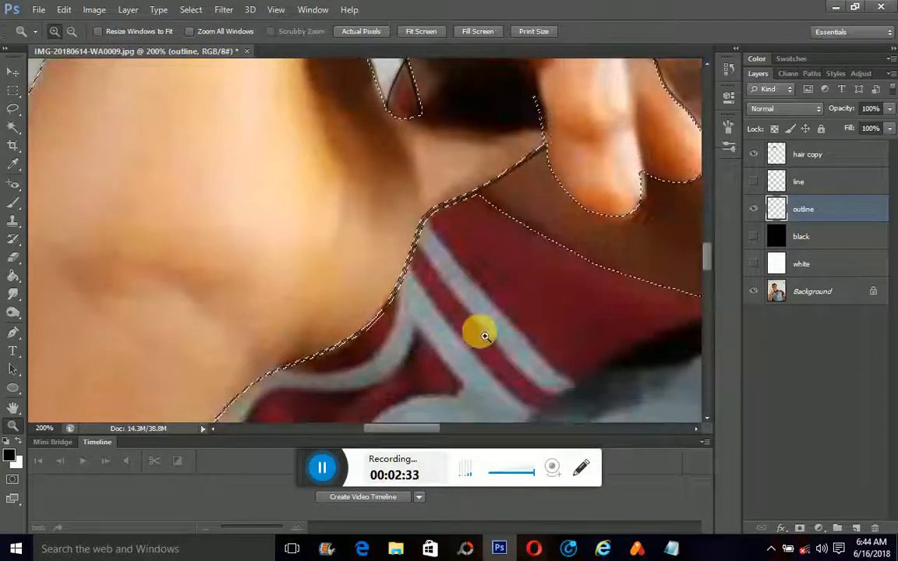
Step: Deselect, and draw a short 1 px Pencil stroke on the outline layer from the hand outline along the collar's upper edge
{"action": "key", "text": "ctrl+d"}
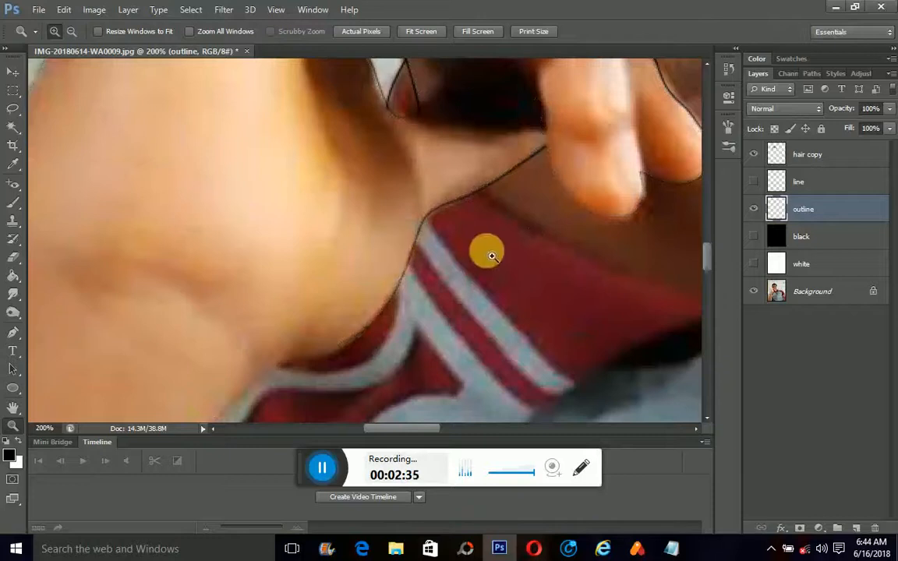
{"action": "left_click", "coordinate": [474, 192]}
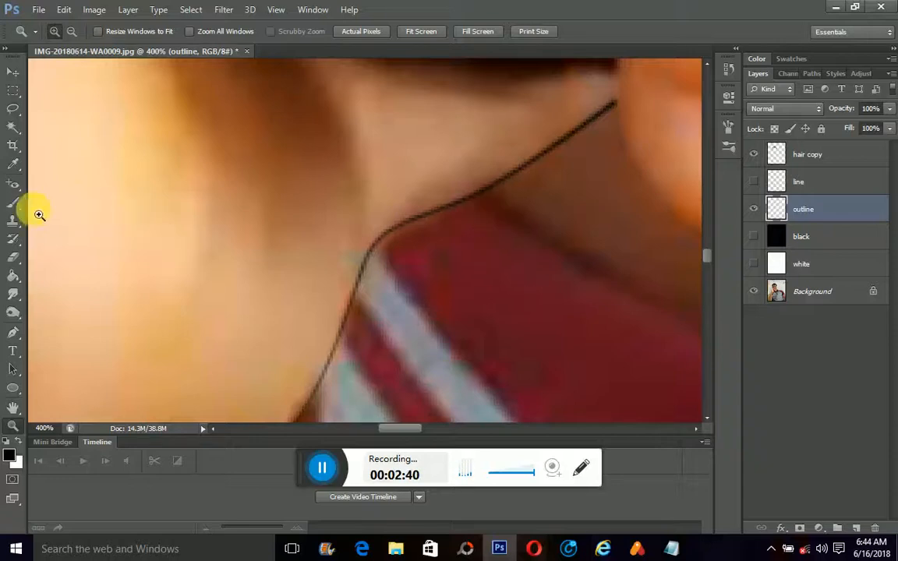
{"action": "left_click", "coordinate": [13, 201]}
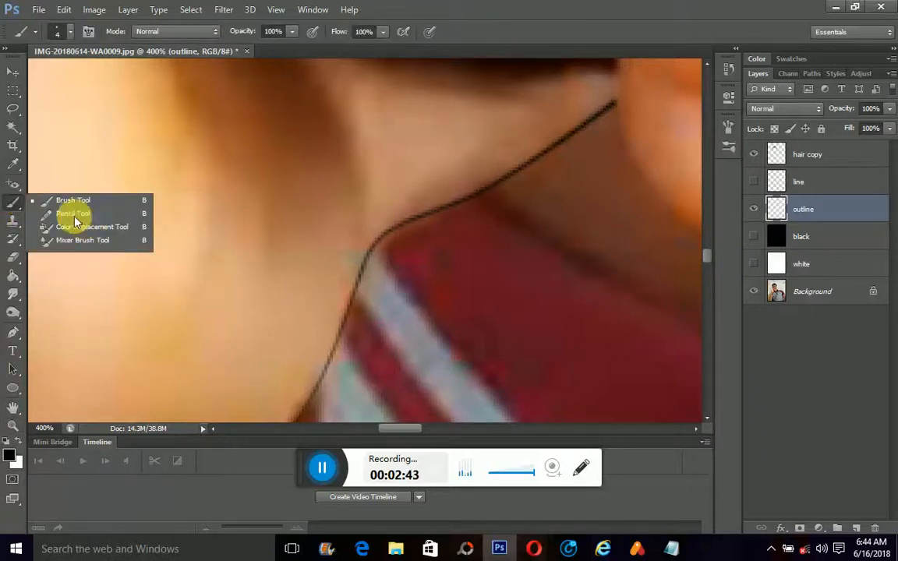
{"action": "left_click", "coordinate": [74, 215]}
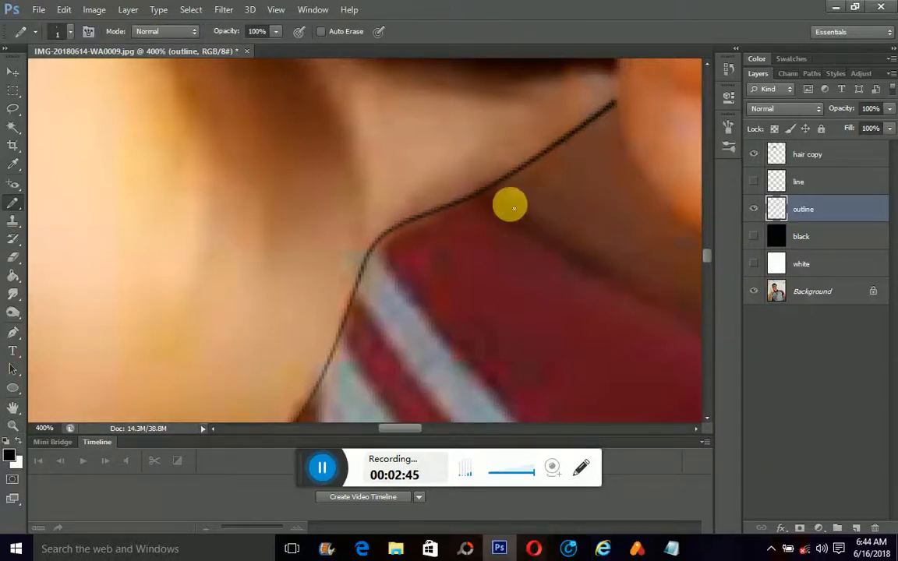
{"action": "left_click_drag", "start_coordinate": [476, 195], "coordinate": [516, 226]}
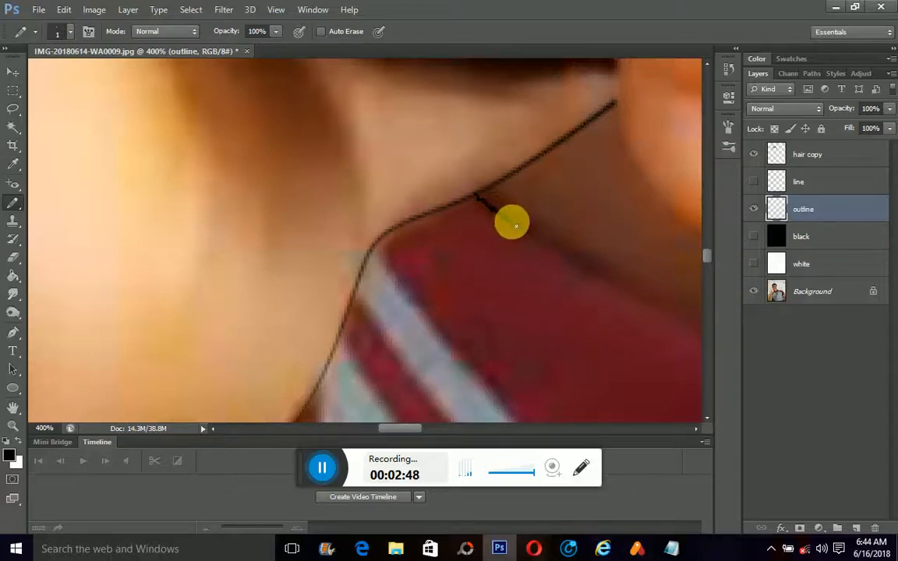
Step: Check the outline along the forearm and sleeve cuff, both against the white layer and against the photo with white hidden
{"action": "scroll", "coordinate": [405, 363], "scroll_direction": "down", "scroll_amount": 1}
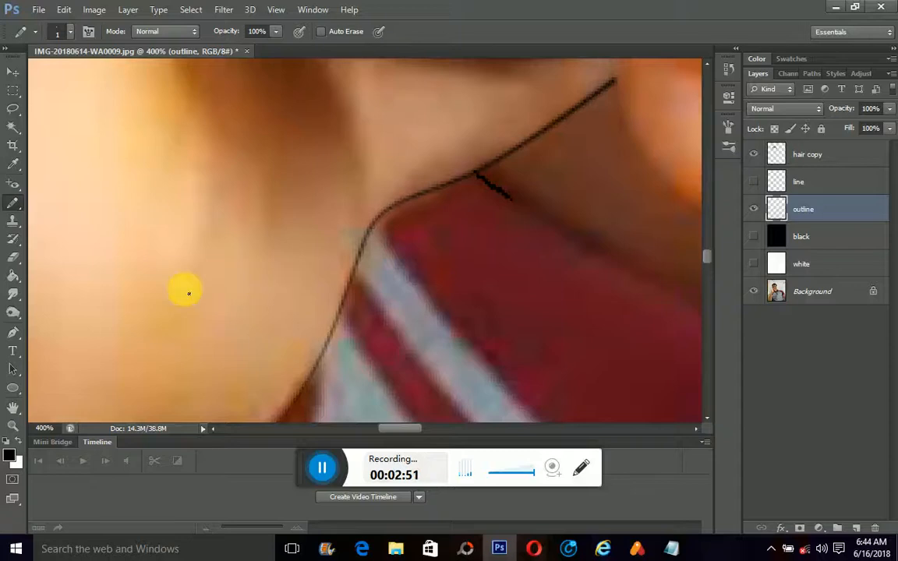
{"action": "scroll", "coordinate": [185, 293], "scroll_direction": "down", "scroll_amount": 10}
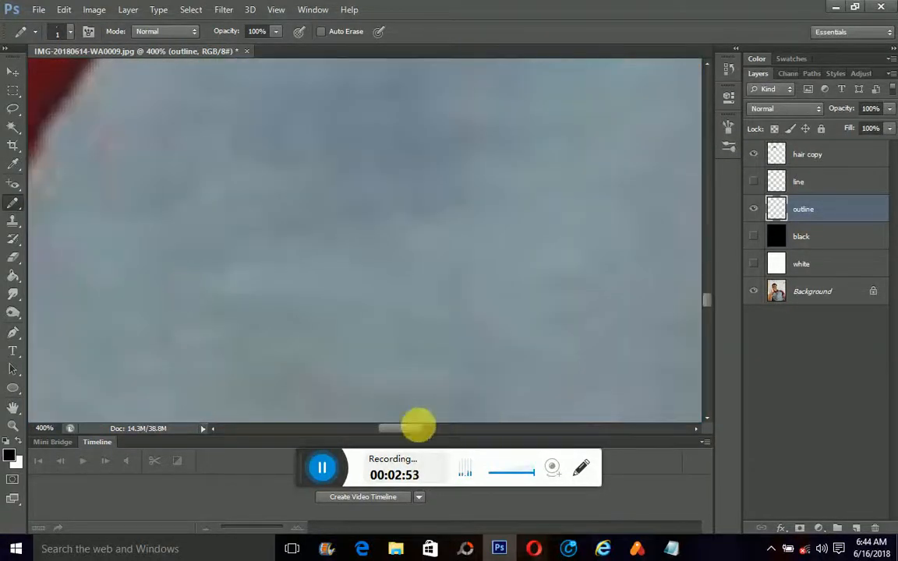
{"action": "left_click_drag", "start_coordinate": [418, 428], "coordinate": [368, 428]}
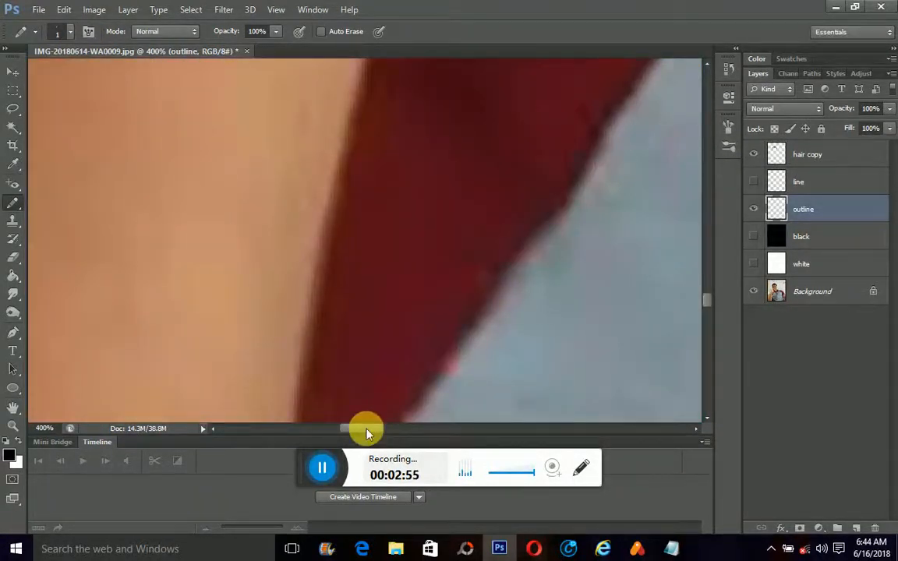
{"action": "scroll", "coordinate": [357, 287], "scroll_direction": "down", "scroll_amount": 5}
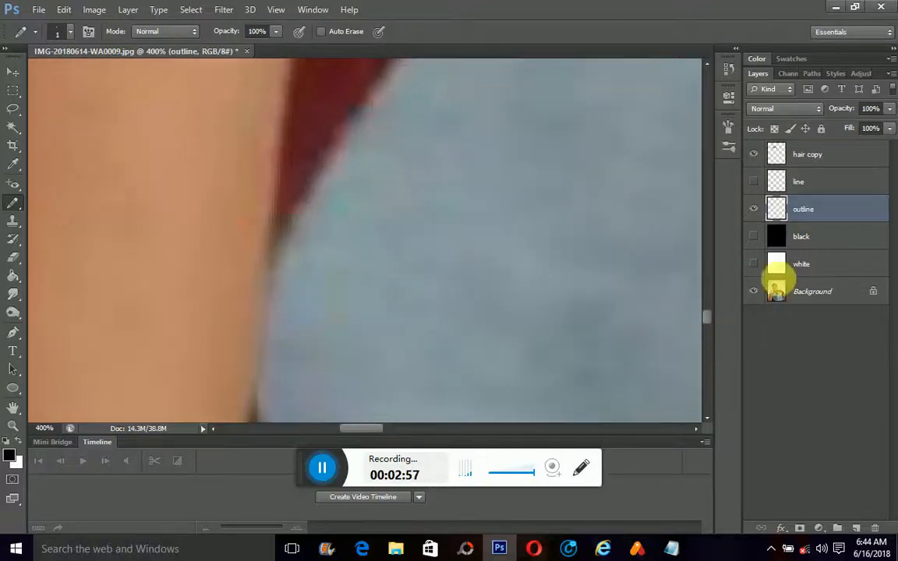
{"action": "left_click", "coordinate": [753, 263]}
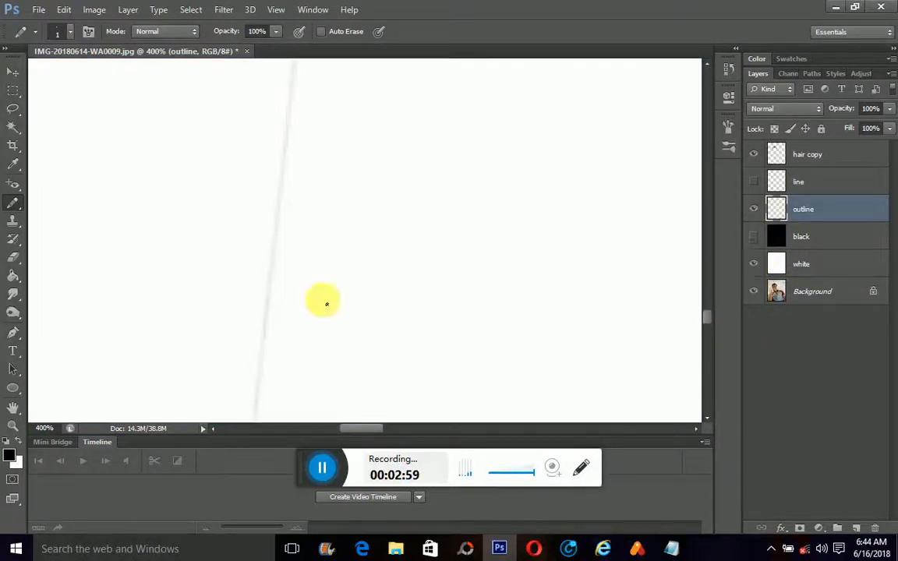
{"action": "scroll", "coordinate": [291, 291], "scroll_direction": "down", "scroll_amount": 2}
{"action": "scroll", "coordinate": [312, 417], "scroll_direction": "down", "scroll_amount": 2}
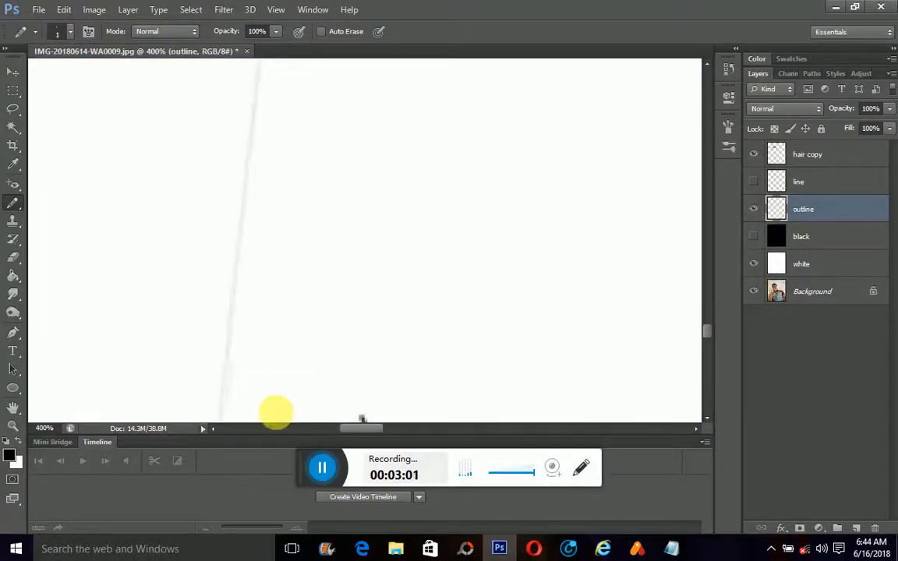
{"action": "scroll", "coordinate": [201, 303], "scroll_direction": "down", "scroll_amount": 10}
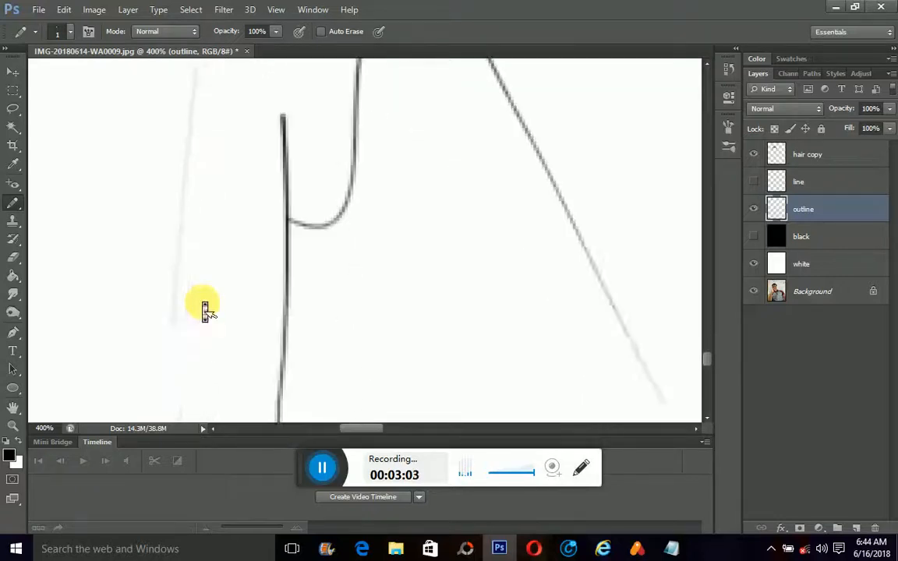
{"action": "scroll", "coordinate": [205, 310], "scroll_direction": "down", "scroll_amount": 5}
{"action": "scroll", "coordinate": [204, 310], "scroll_direction": "up", "scroll_amount": 8}
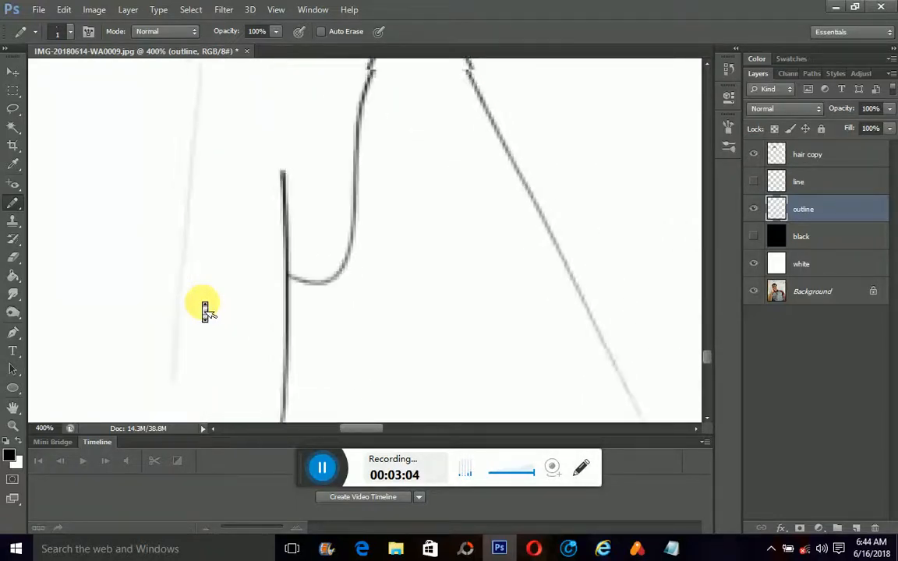
{"action": "scroll", "coordinate": [204, 310], "scroll_direction": "up", "scroll_amount": 3}
{"action": "scroll", "coordinate": [204, 310], "scroll_direction": "down", "scroll_amount": 3}
{"action": "scroll", "coordinate": [205, 310], "scroll_direction": "up", "scroll_amount": 6}
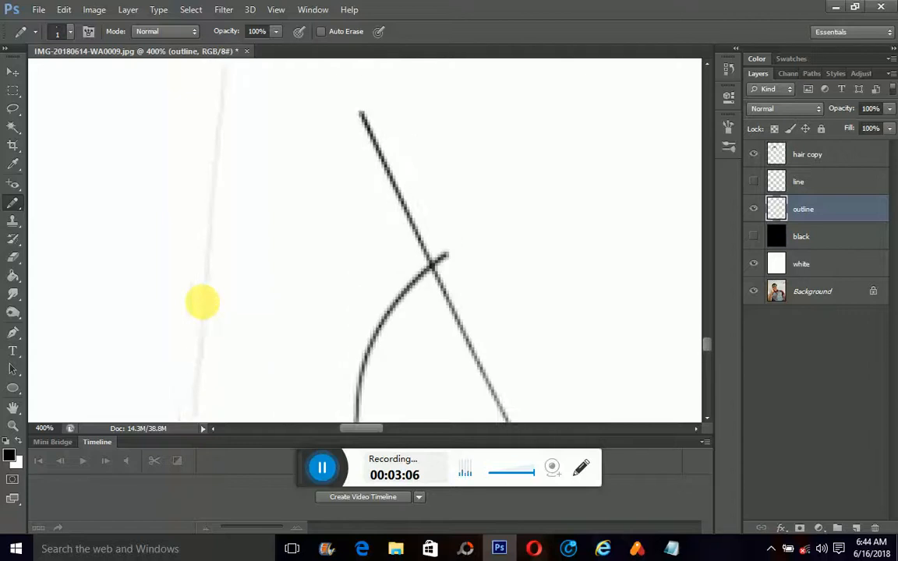
{"action": "scroll", "coordinate": [204, 304], "scroll_direction": "down", "scroll_amount": 5}
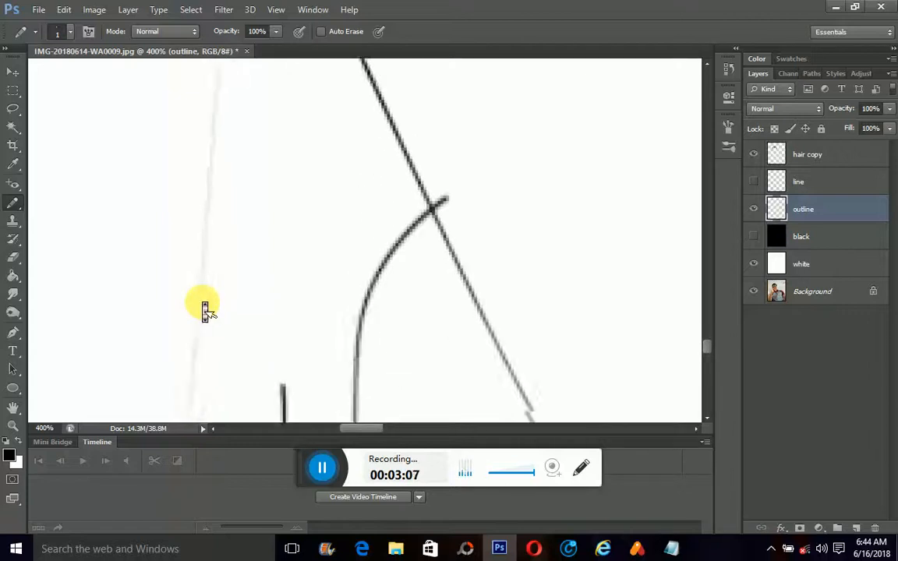
{"action": "left_click", "coordinate": [754, 264]}
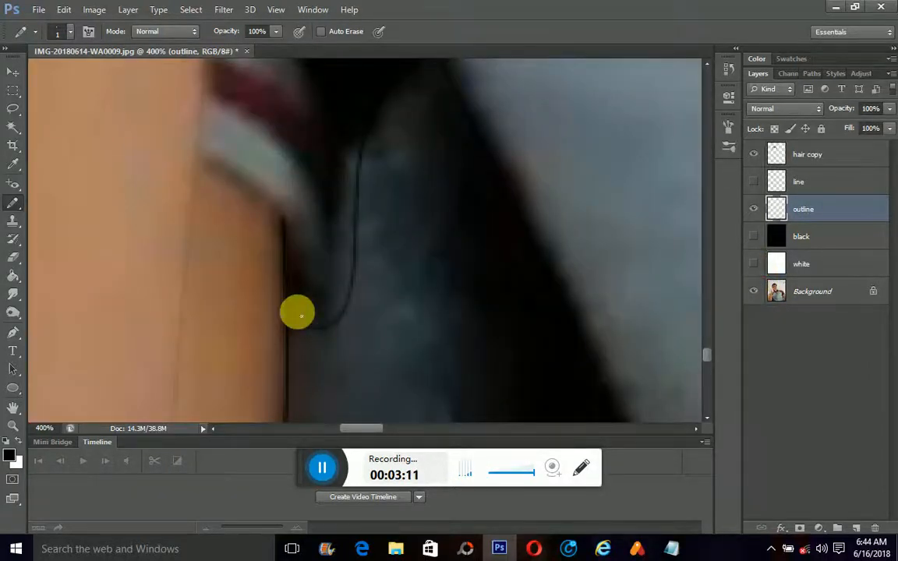
{"action": "scroll", "coordinate": [297, 314], "scroll_direction": "up", "scroll_amount": 3}
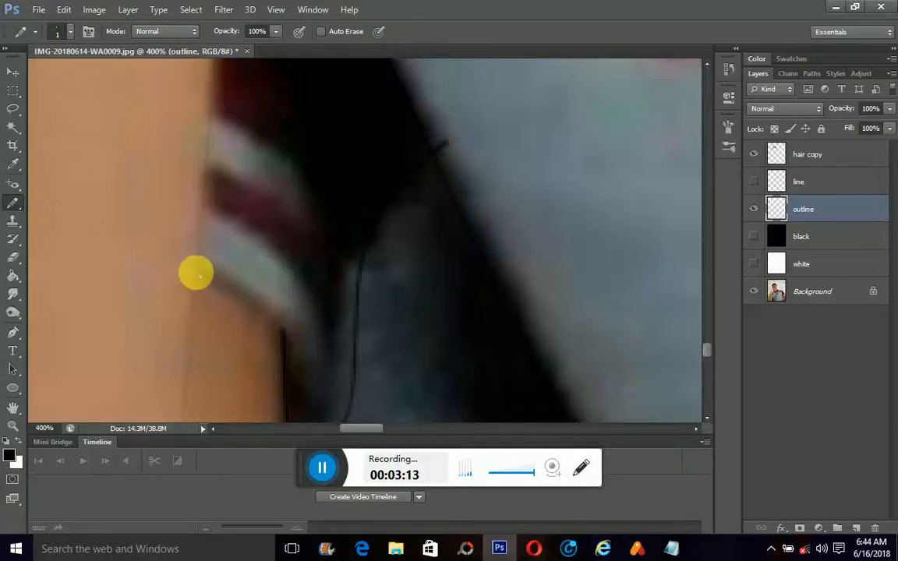
Step: Draw a 1 px Pencil stroke along the lower edge of the striped sleeve cuff beside the raised forearm, meeting the existing arm outline
{"action": "left_click", "coordinate": [13, 424]}
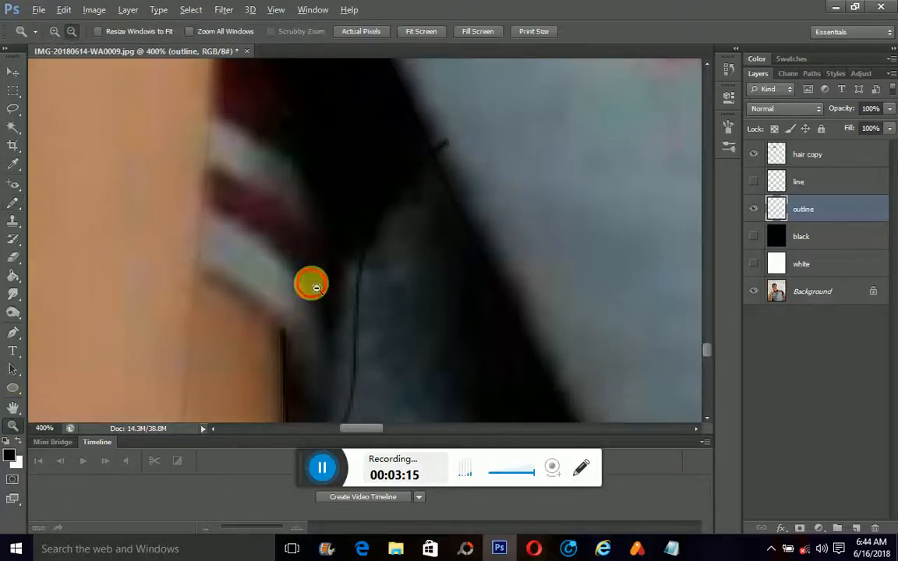
{"action": "left_click", "coordinate": [316, 288], "text": "alt"}
{"action": "left_click", "coordinate": [316, 288], "text": "alt"}
{"action": "left_click", "coordinate": [316, 289], "text": "alt"}
{"action": "left_click", "coordinate": [315, 289], "text": "alt"}
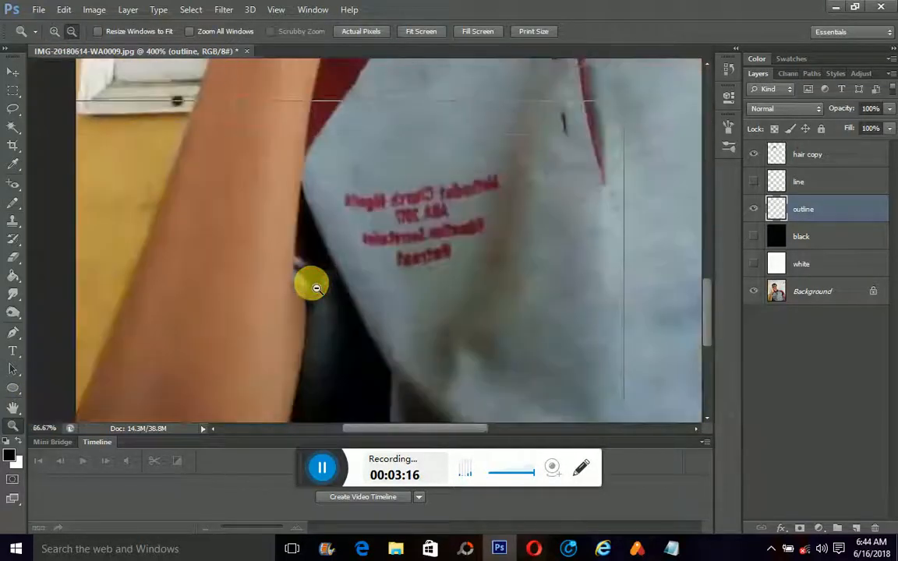
{"action": "left_click", "coordinate": [315, 290], "text": "alt"}
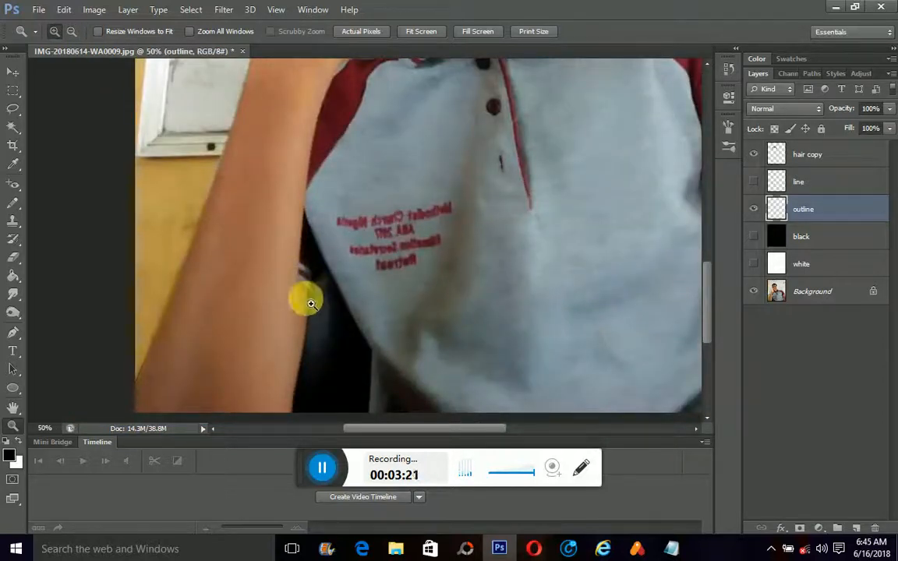
{"action": "left_click", "coordinate": [306, 287]}
{"action": "left_click", "coordinate": [301, 284]}
{"action": "left_click", "coordinate": [304, 288]}
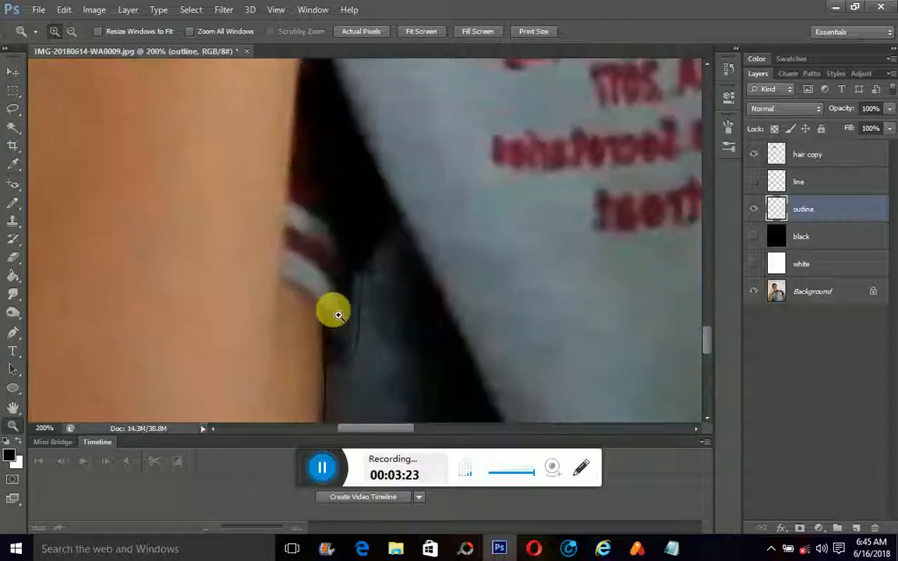
{"action": "left_click", "coordinate": [10, 205]}
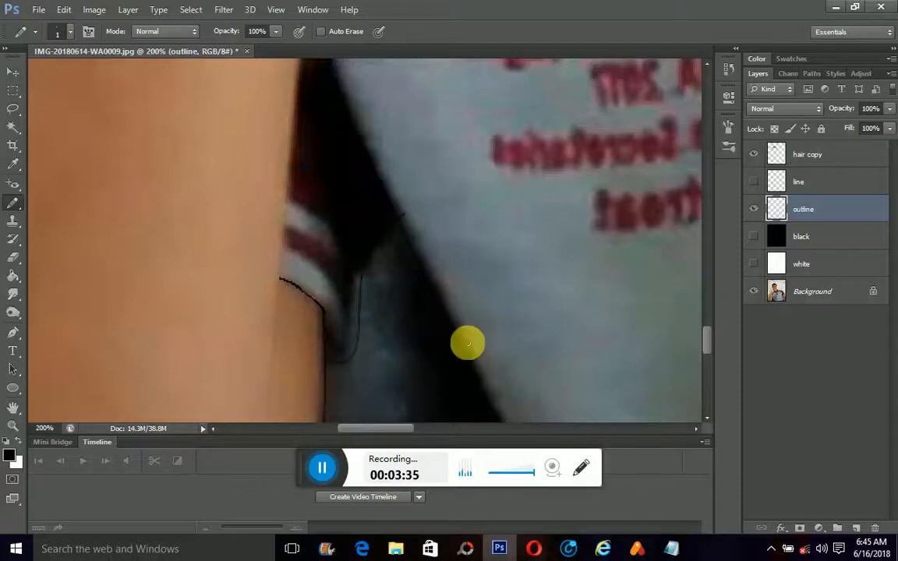
Step: Draw a curved Pen path down the shirt edge inside the yellow gap by the bent elbow, from the arm outline to the gap's lower corner
{"action": "left_click", "coordinate": [13, 426]}
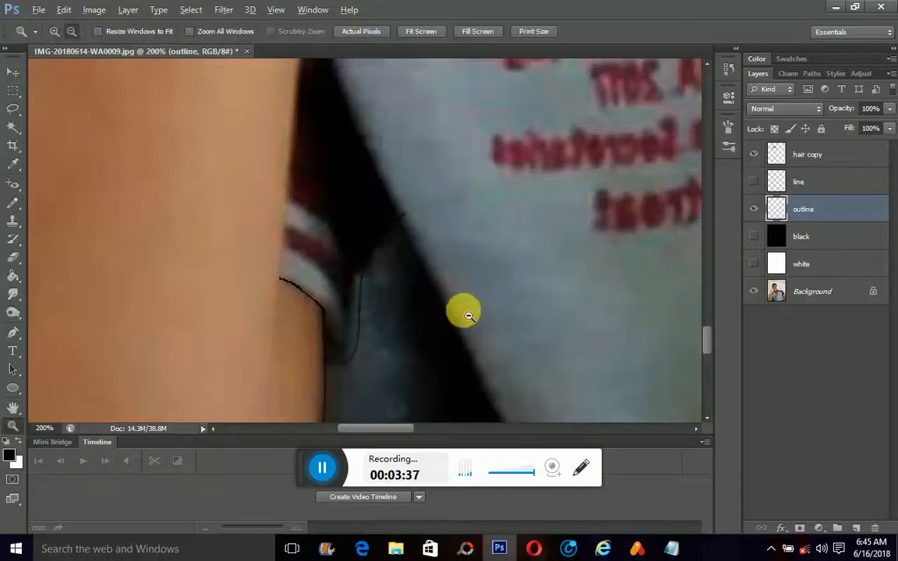
{"action": "left_click", "coordinate": [468, 315], "text": "alt"}
{"action": "left_click", "coordinate": [468, 315], "text": "alt"}
{"action": "left_click", "coordinate": [468, 315], "text": "alt"}
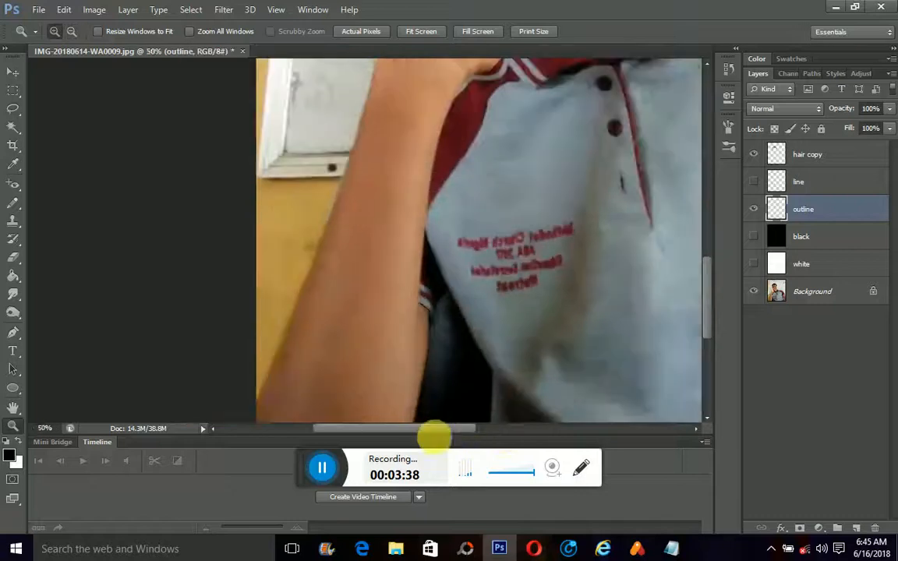
{"action": "left_click_drag", "start_coordinate": [459, 434], "coordinate": [551, 430]}
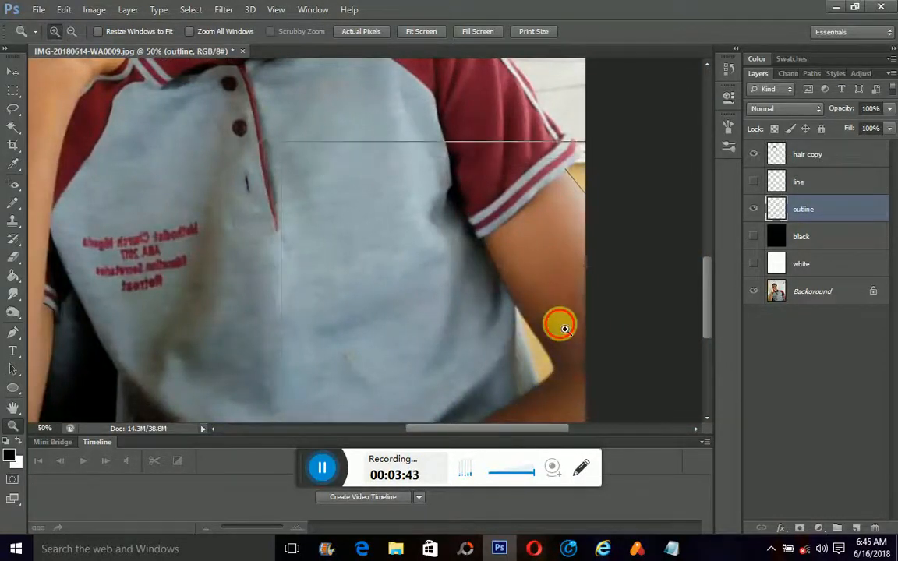
{"action": "left_click", "coordinate": [556, 325]}
{"action": "left_click", "coordinate": [510, 405]}
{"action": "left_click_drag", "start_coordinate": [499, 430], "coordinate": [504, 429]}
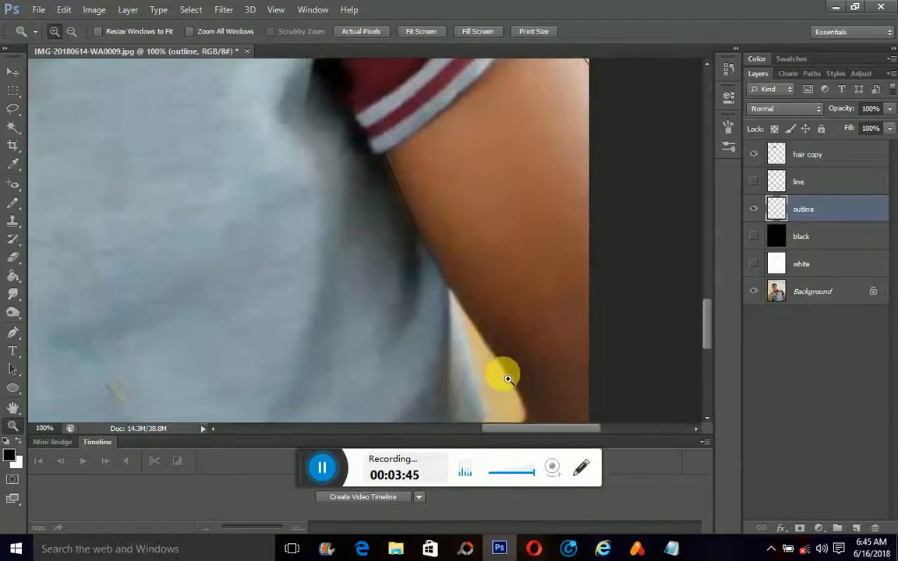
{"action": "scroll", "coordinate": [505, 378], "scroll_direction": "down", "scroll_amount": 3}
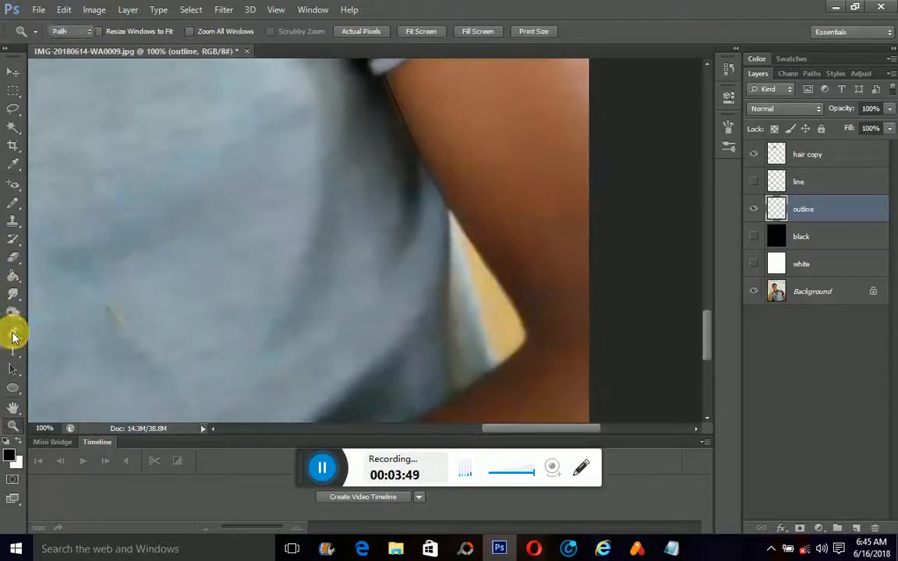
{"action": "left_click", "coordinate": [13, 333]}
{"action": "left_click", "coordinate": [450, 209]}
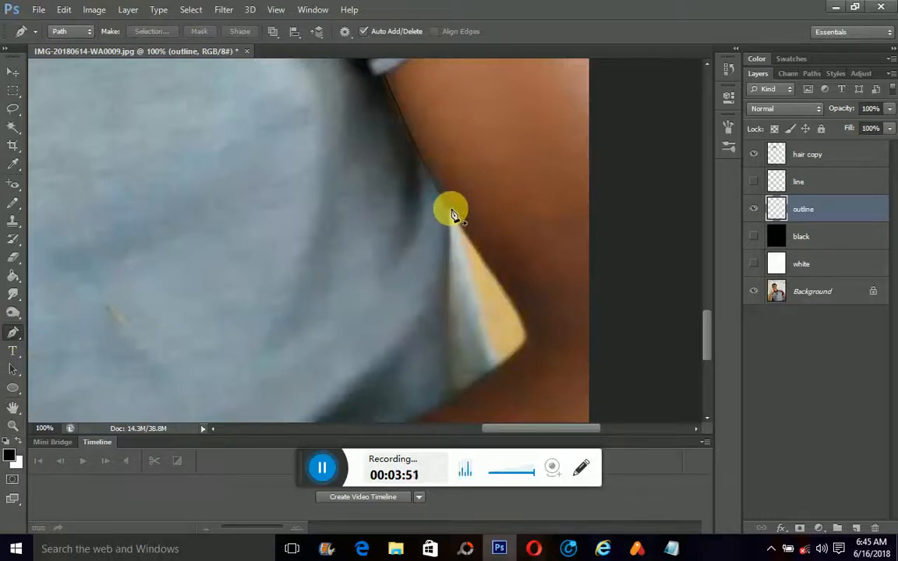
{"action": "left_click_drag", "start_coordinate": [467, 249], "coordinate": [467, 265]}
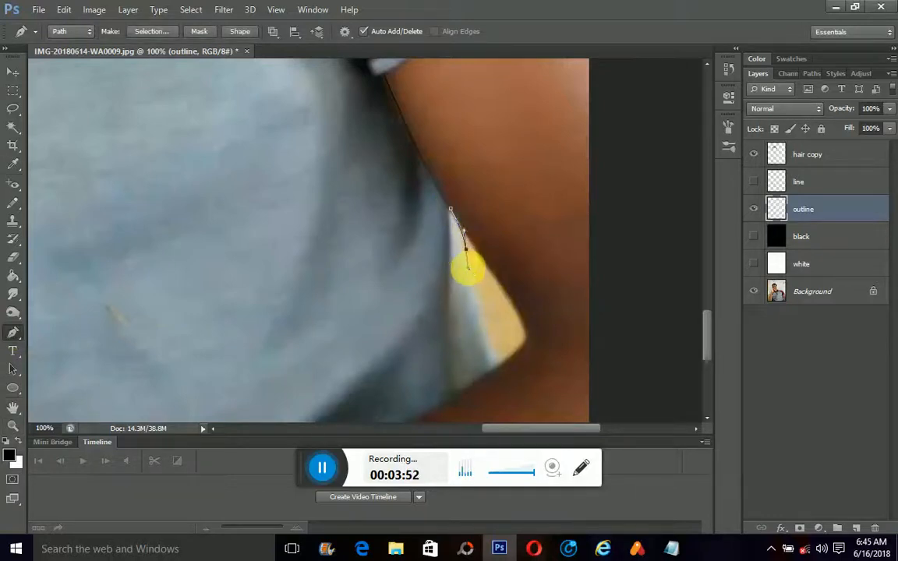
{"action": "left_click_drag", "start_coordinate": [481, 311], "coordinate": [513, 376]}
Step: Switch from the Pencil to the Brush tool and choose the 3 px brush preset
{"action": "left_click", "coordinate": [12, 205]}
{"action": "left_click", "coordinate": [68, 201]}
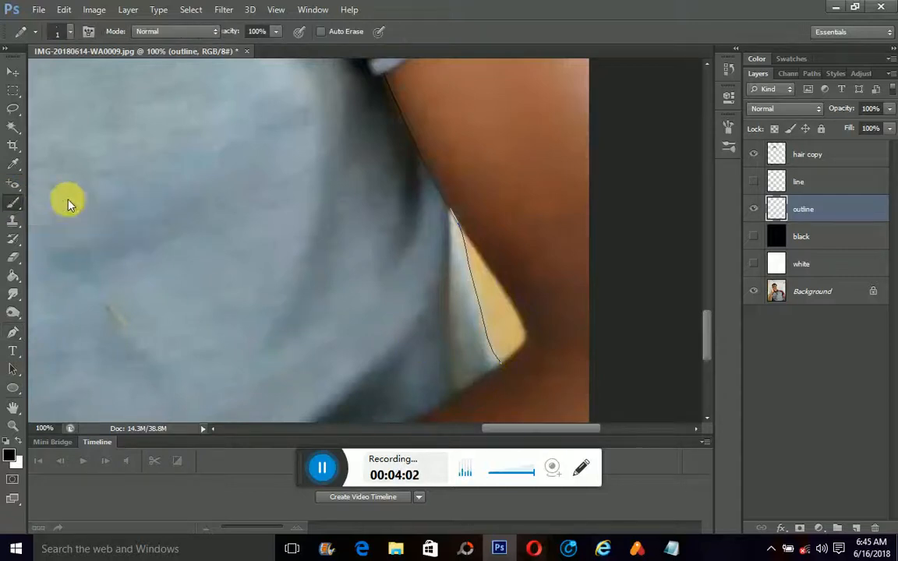
{"action": "left_click", "coordinate": [70, 32]}
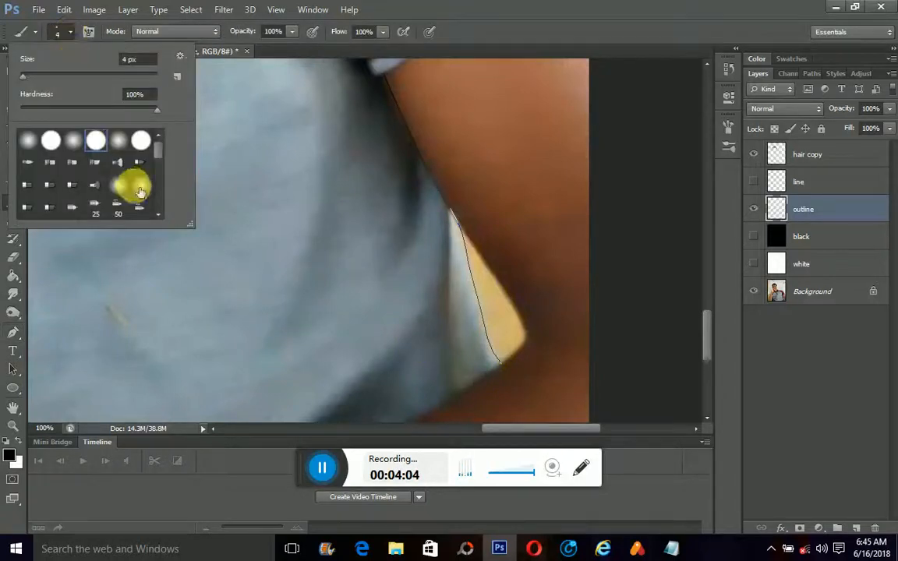
{"action": "left_click_drag", "start_coordinate": [158, 150], "coordinate": [164, 201]}
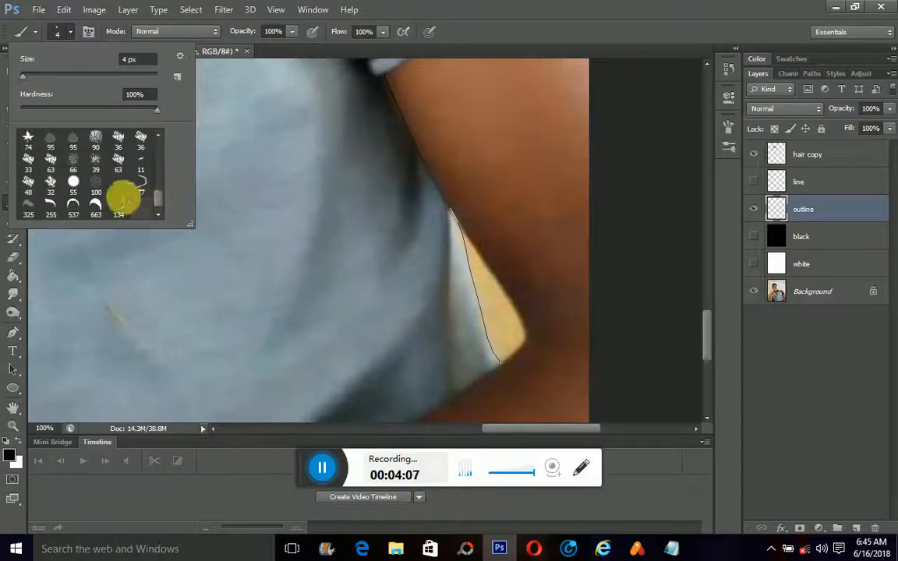
{"action": "left_click", "coordinate": [122, 192]}
{"action": "left_click", "coordinate": [122, 192]}
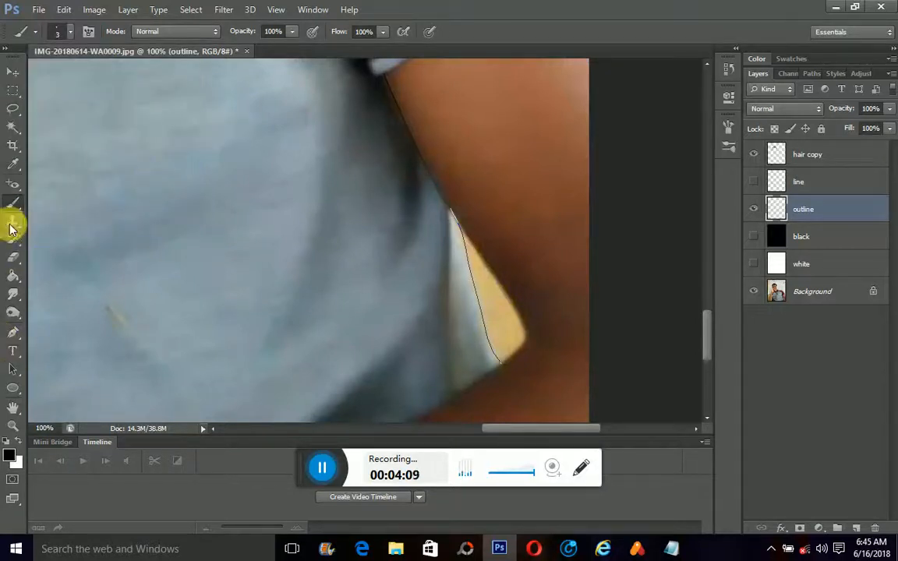
Step: Stroke the shirt-edge path on the outline layer using the Brush with Simulate Pressure on, and dismiss the path
{"action": "left_click", "coordinate": [13, 333]}
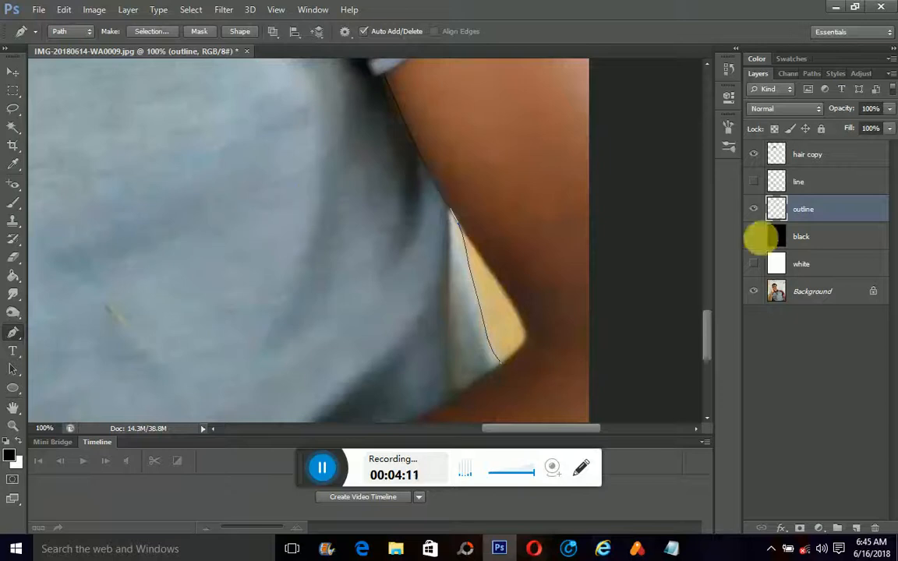
{"action": "right_click", "coordinate": [205, 166]}
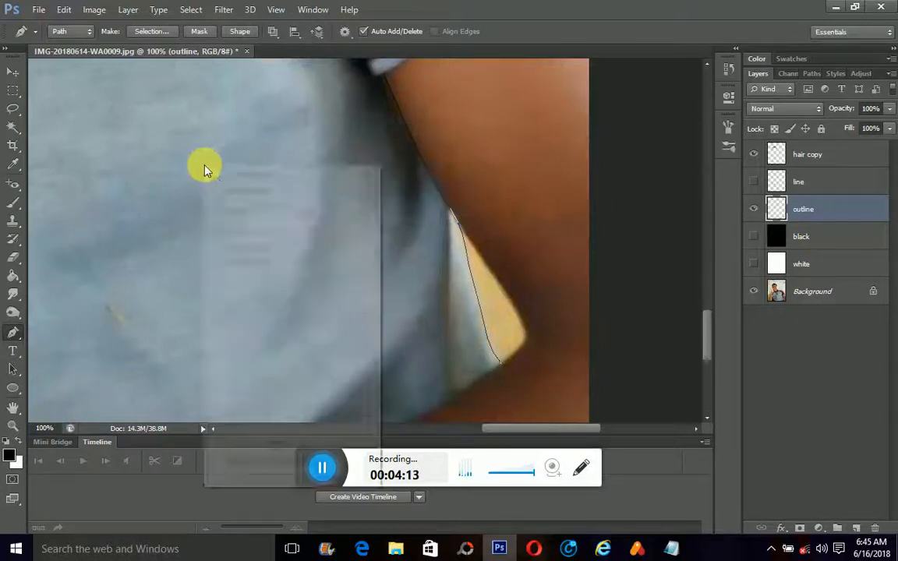
{"action": "left_click", "coordinate": [327, 265]}
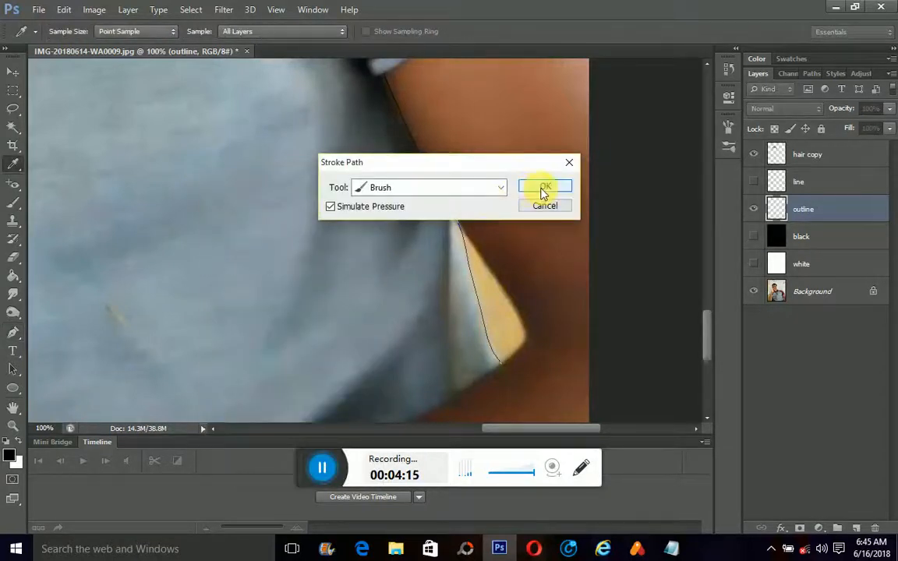
{"action": "left_click", "coordinate": [331, 207]}
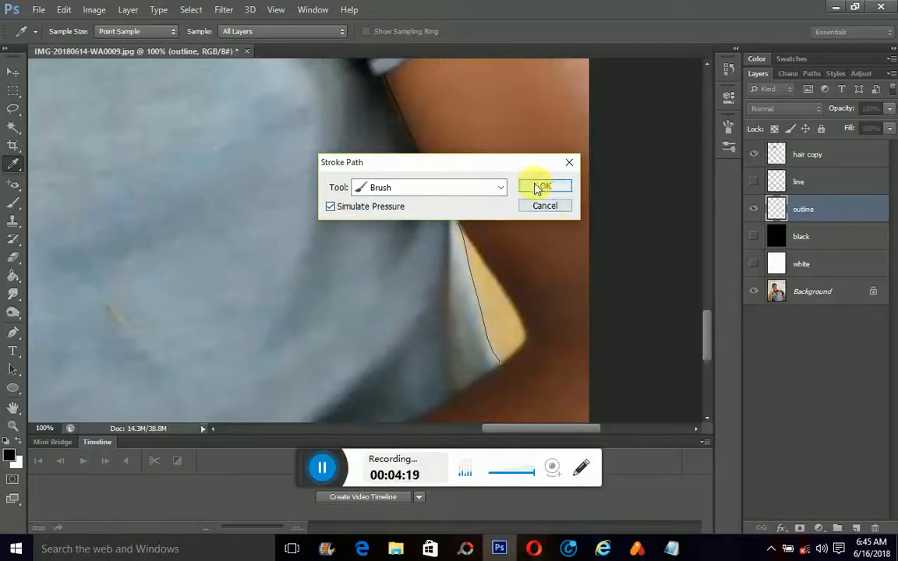
{"action": "left_click", "coordinate": [536, 188]}
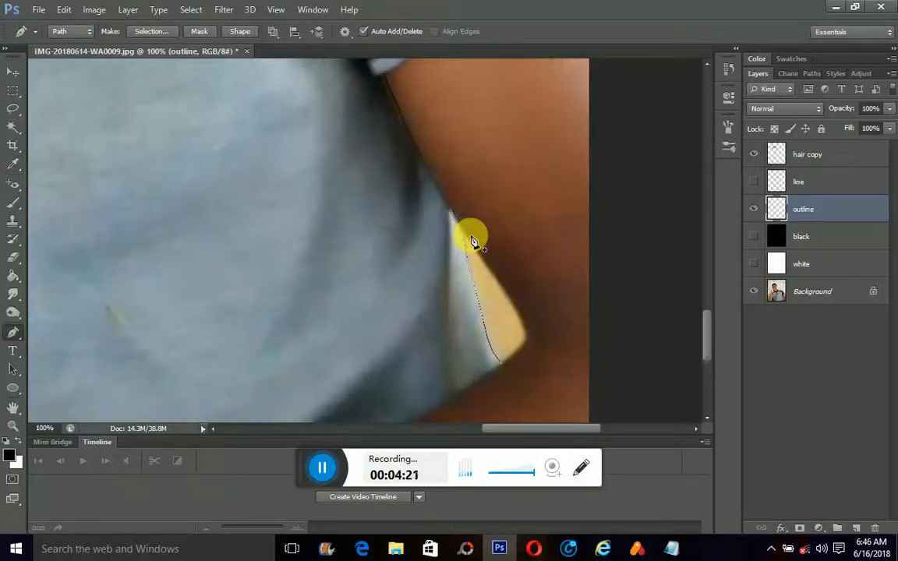
{"action": "key", "text": "Return"}
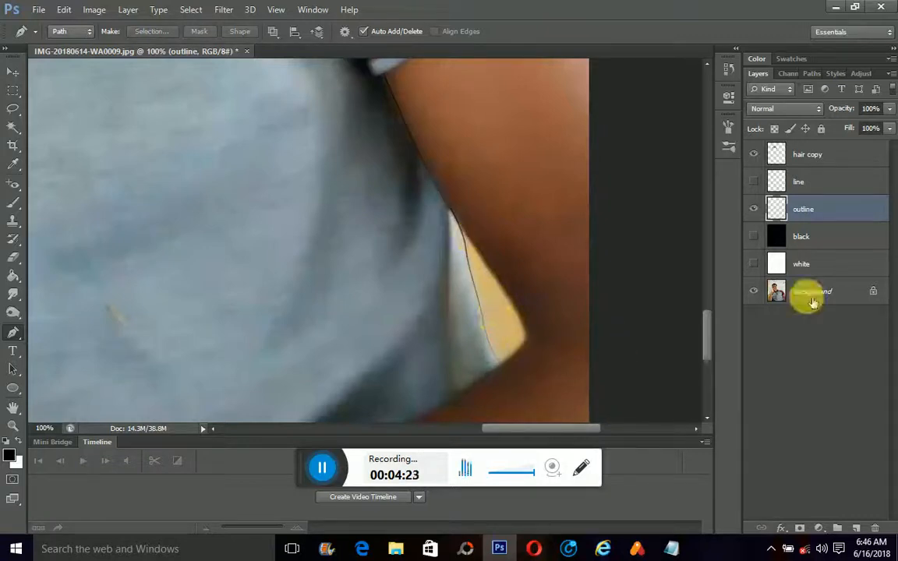
Step: Check the stroked shirt-edge outline by the elbow against the photo and the white layer, leaving the white layer shown
{"action": "left_click", "coordinate": [755, 265]}
{"action": "left_click", "coordinate": [754, 265]}
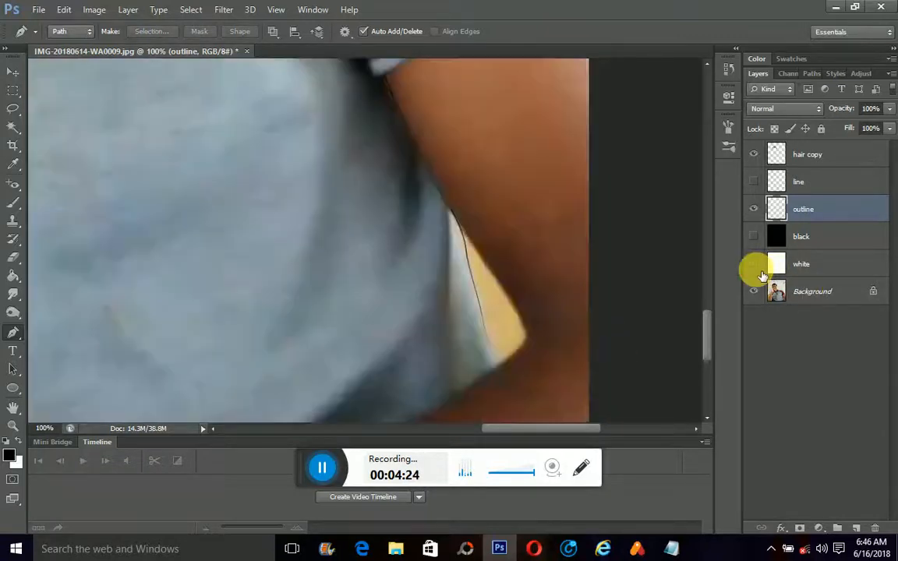
{"action": "left_click", "coordinate": [754, 265]}
{"action": "left_click", "coordinate": [755, 267]}
{"action": "left_click", "coordinate": [755, 267]}
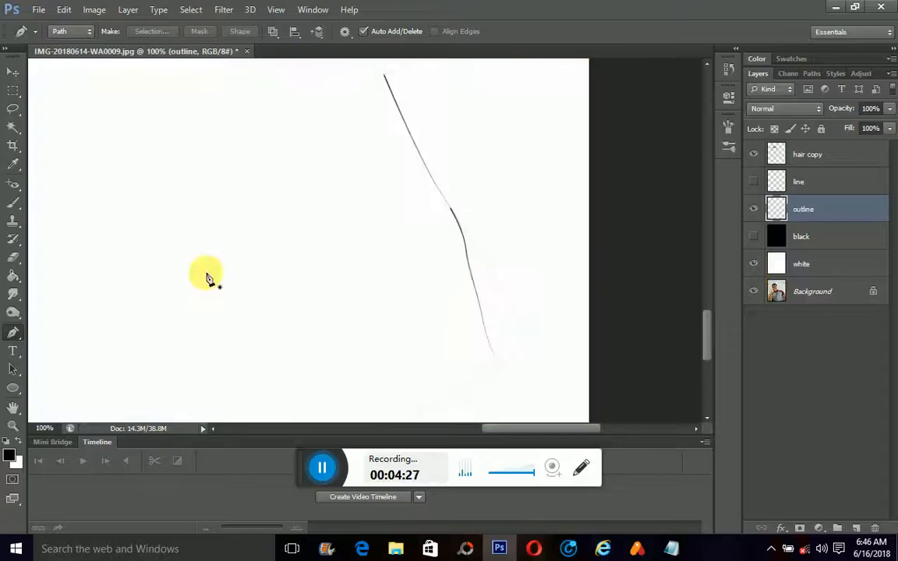
{"action": "key", "text": "alt"}
Step: Select the enclosed shirt region on the outline layer with the Magic Wand, and hide the white layer
{"action": "left_click", "coordinate": [12, 425]}
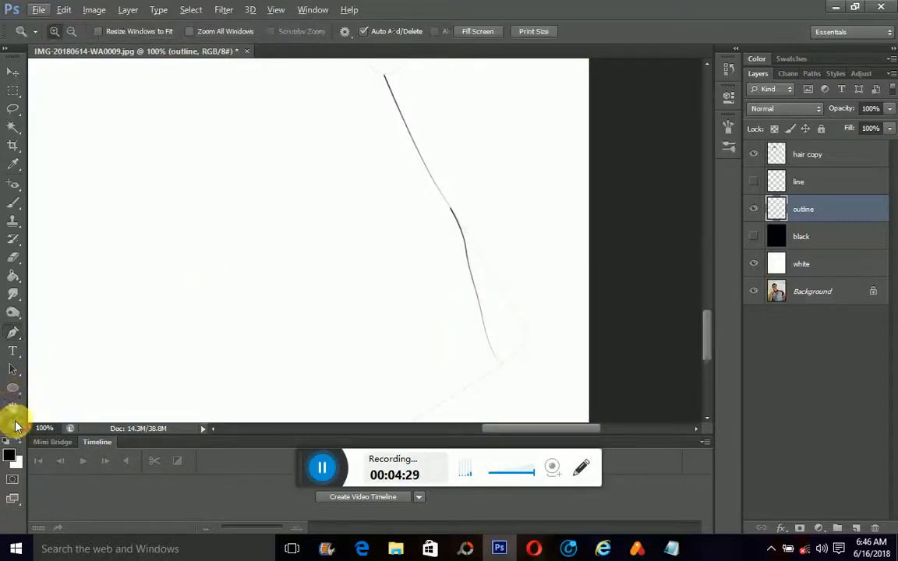
{"action": "left_click", "coordinate": [244, 303], "text": "alt"}
{"action": "left_click", "coordinate": [244, 303], "text": "alt"}
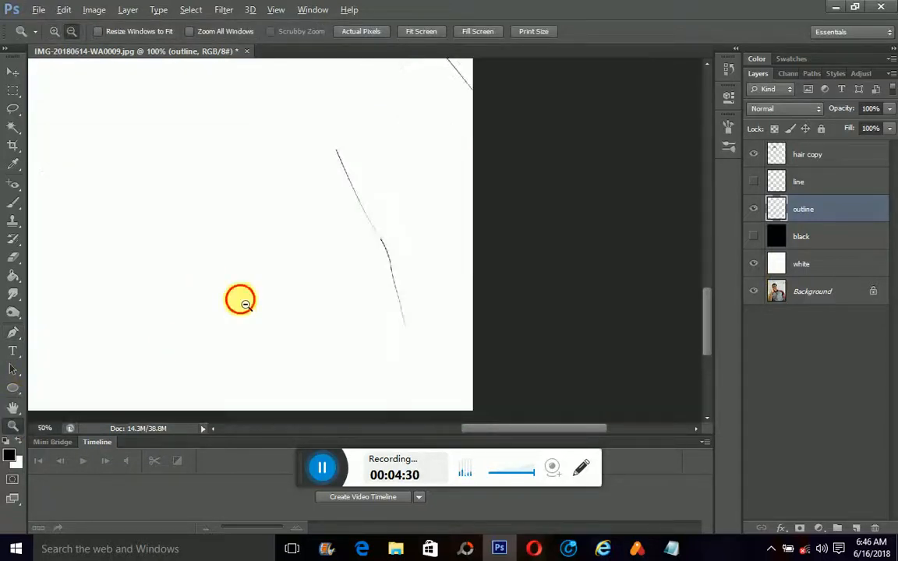
{"action": "left_click", "coordinate": [244, 303], "text": "alt"}
{"action": "left_click", "coordinate": [244, 304], "text": "alt"}
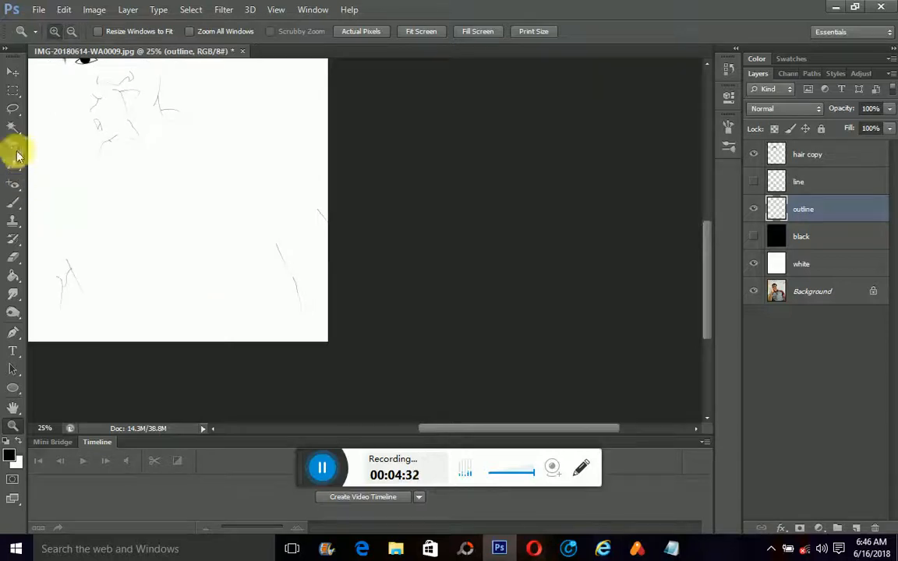
{"action": "left_click", "coordinate": [11, 124]}
{"action": "left_click", "coordinate": [193, 216]}
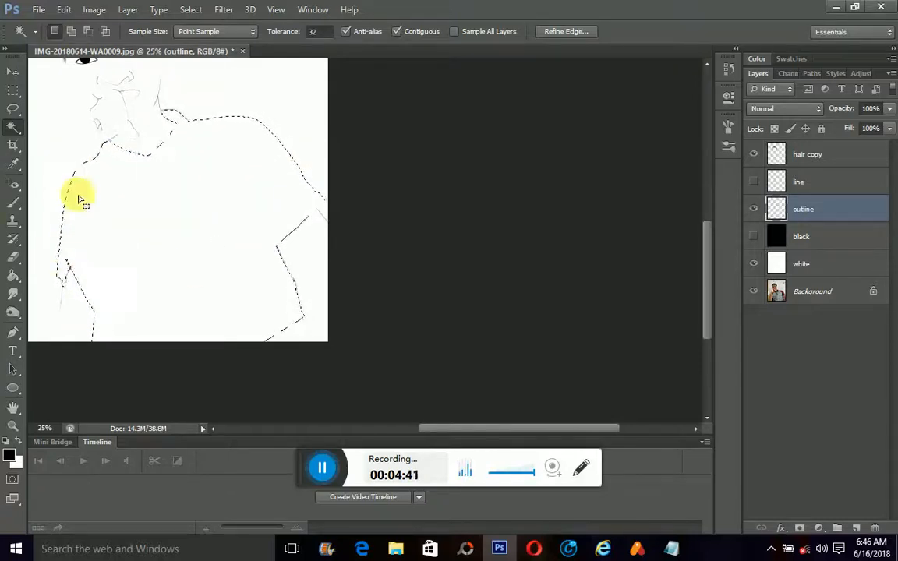
{"action": "left_click", "coordinate": [754, 264]}
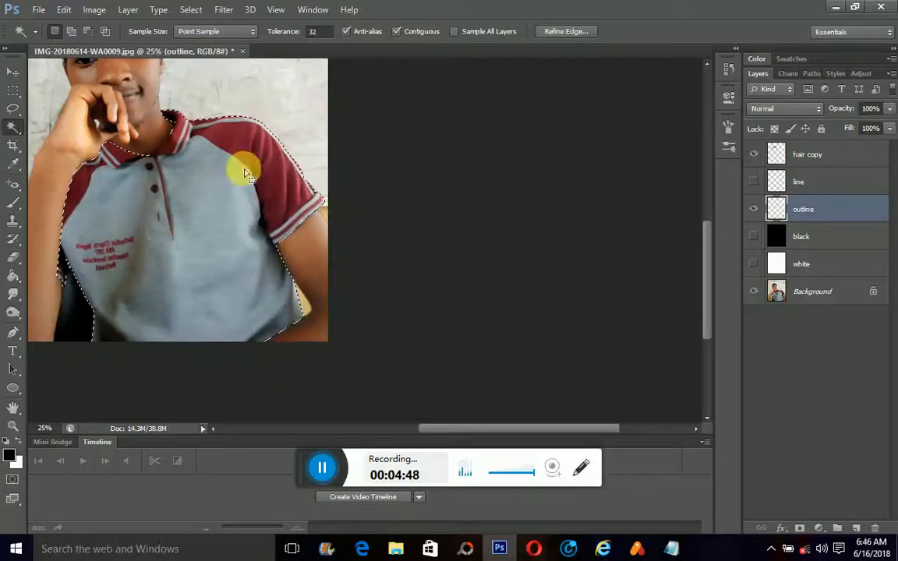
Step: Copy the selected shirt area from the Background layer onto a new layer
{"action": "mouse_move", "coordinate": [568, 549]}
{"action": "left_click_drag", "start_coordinate": [467, 428], "coordinate": [404, 430]}
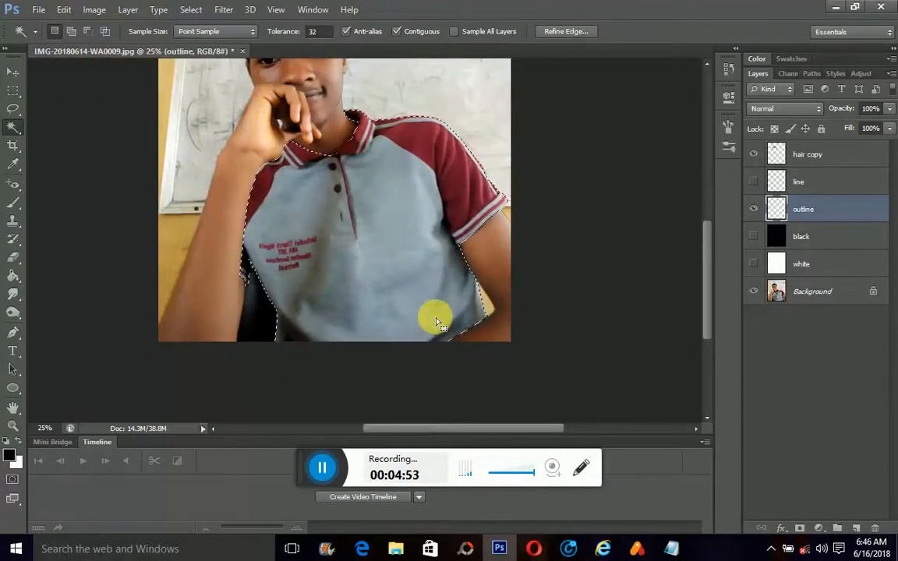
{"action": "scroll", "coordinate": [436, 318], "scroll_direction": "up", "scroll_amount": 2}
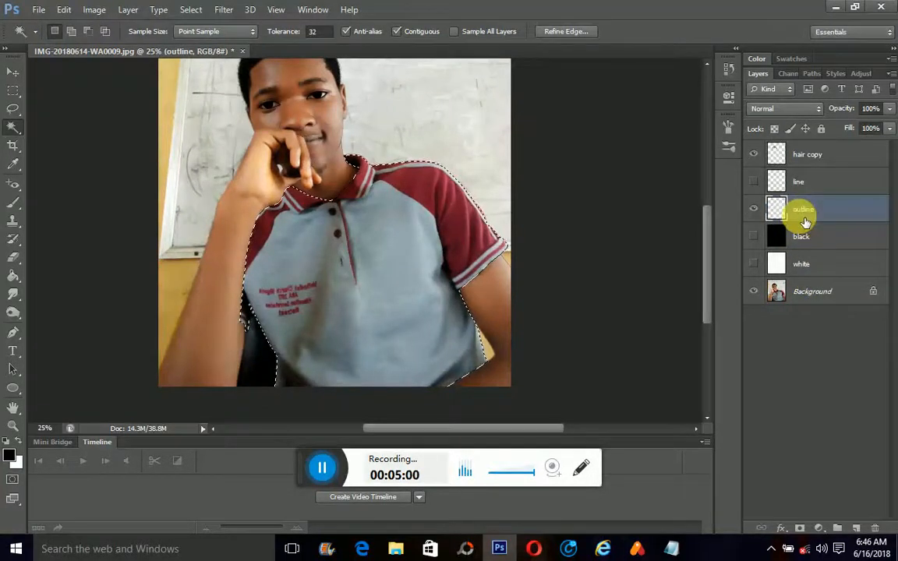
{"action": "left_click", "coordinate": [806, 299]}
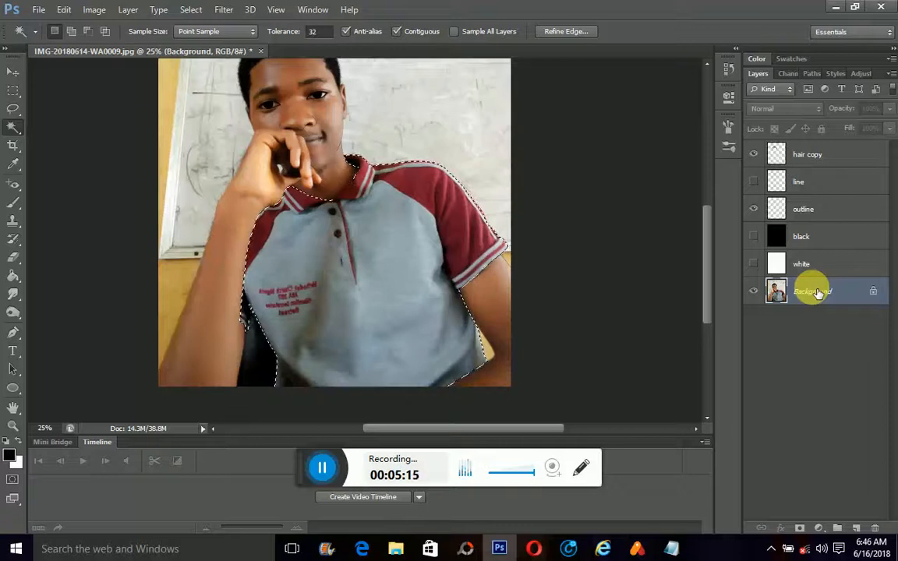
{"action": "key", "text": "ctrl+j"}
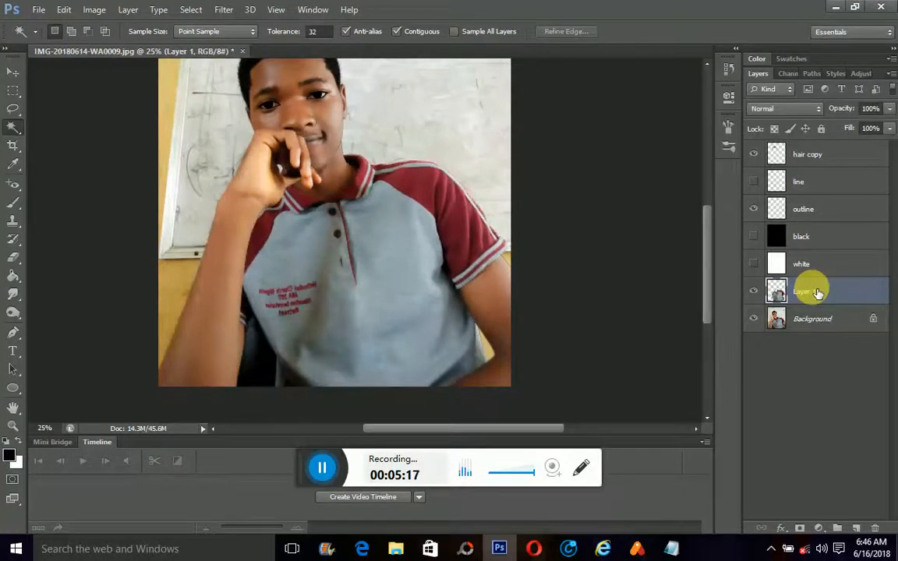
Step: Paste the shirt copy from the clipboard as another layer above the first shirt layer
{"action": "double_click", "coordinate": [809, 295]}
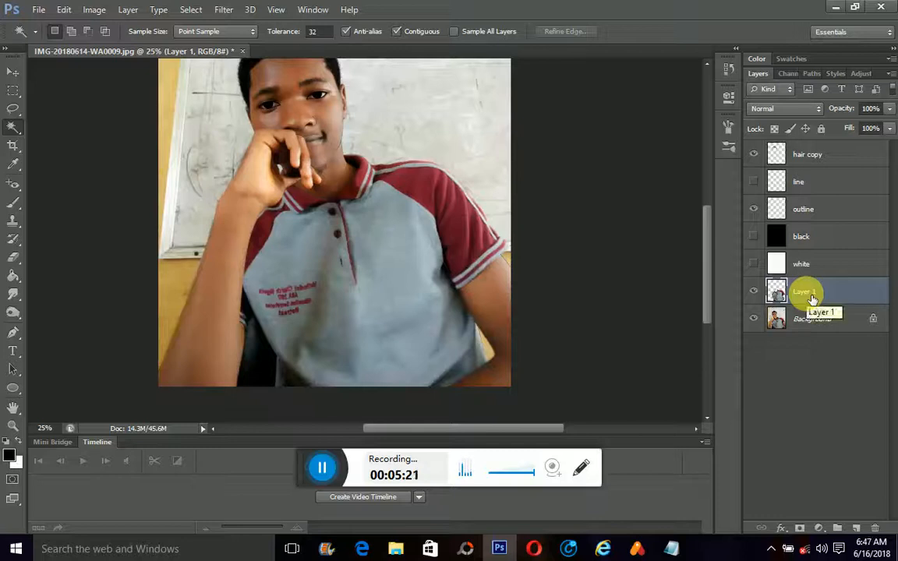
{"action": "key", "text": "ctrl+v"}
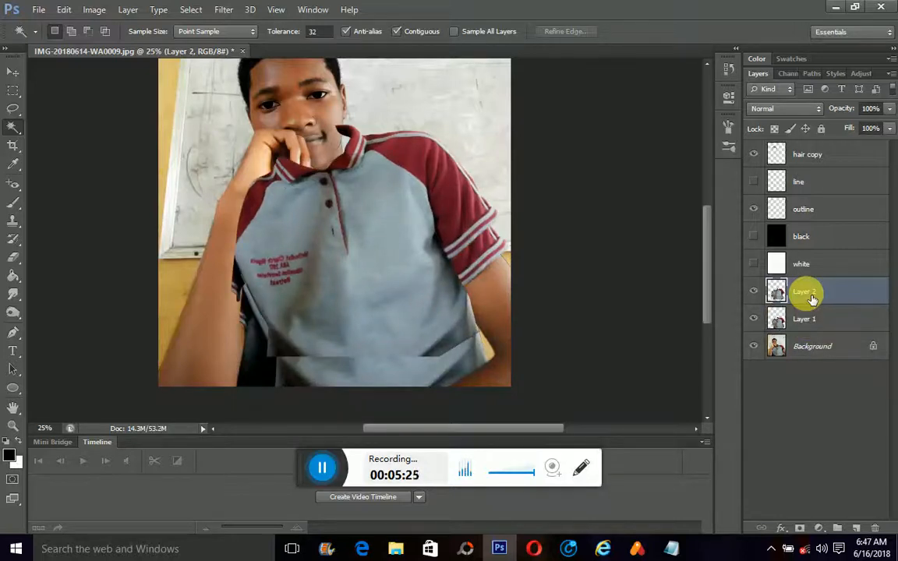
Step: Undo the second shirt paste, and move the remaining shirt copy above the black layer with the white layer shown
{"action": "key", "text": "ctrl+z"}
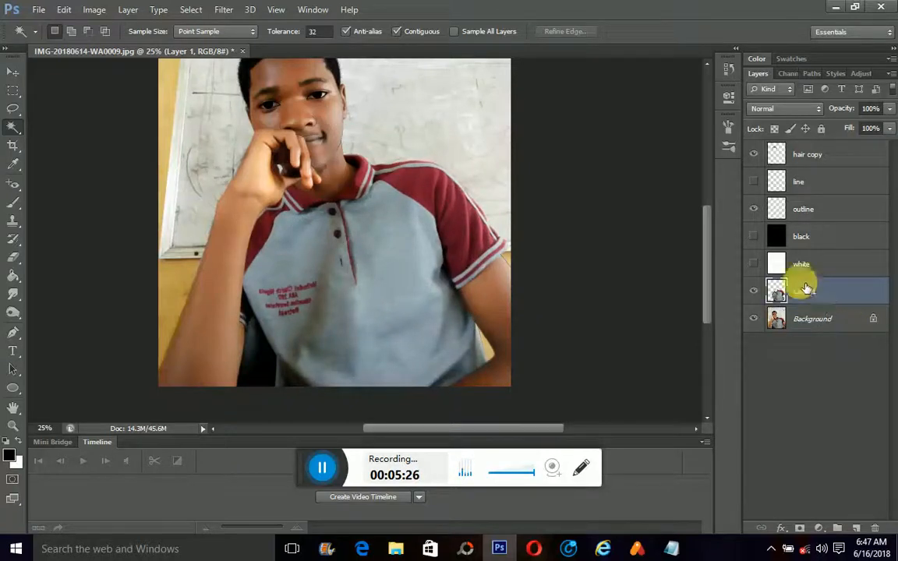
{"action": "left_click", "coordinate": [753, 264]}
{"action": "left_click_drag", "start_coordinate": [801, 296], "coordinate": [793, 235]}
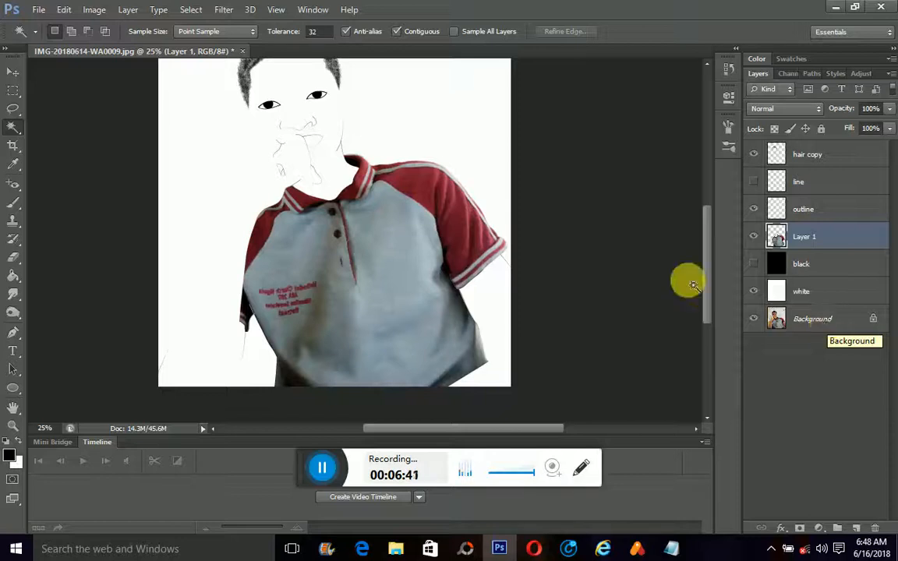
Step: Show the line layer and check its fold lines over the shirt cutout
{"action": "scroll", "coordinate": [395, 268], "scroll_direction": "up", "scroll_amount": 3}
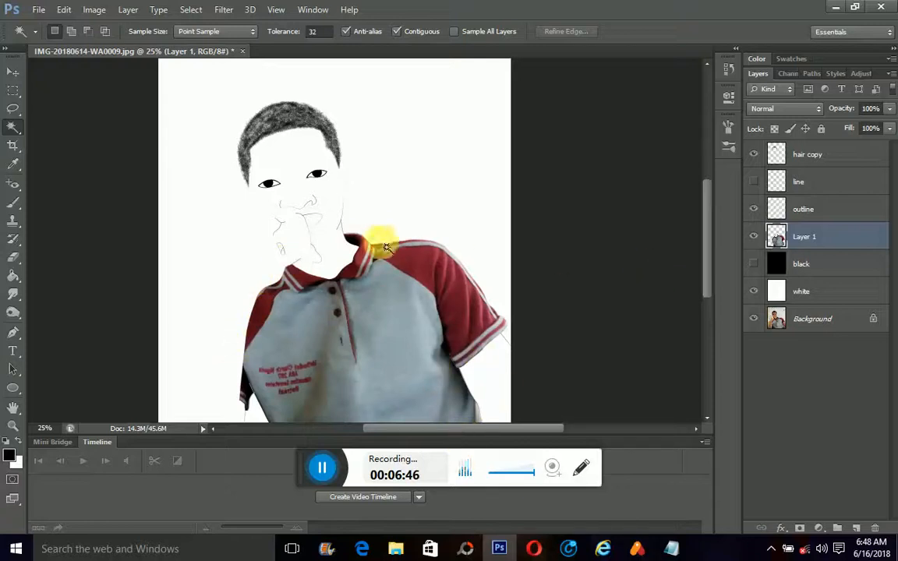
{"action": "left_click", "coordinate": [753, 180]}
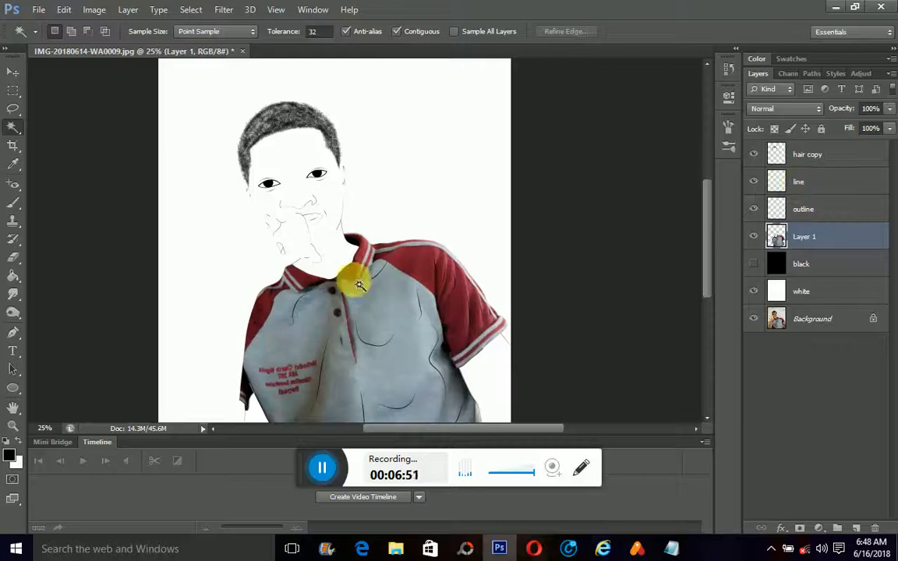
{"action": "scroll", "coordinate": [354, 280], "scroll_direction": "down", "scroll_amount": 3}
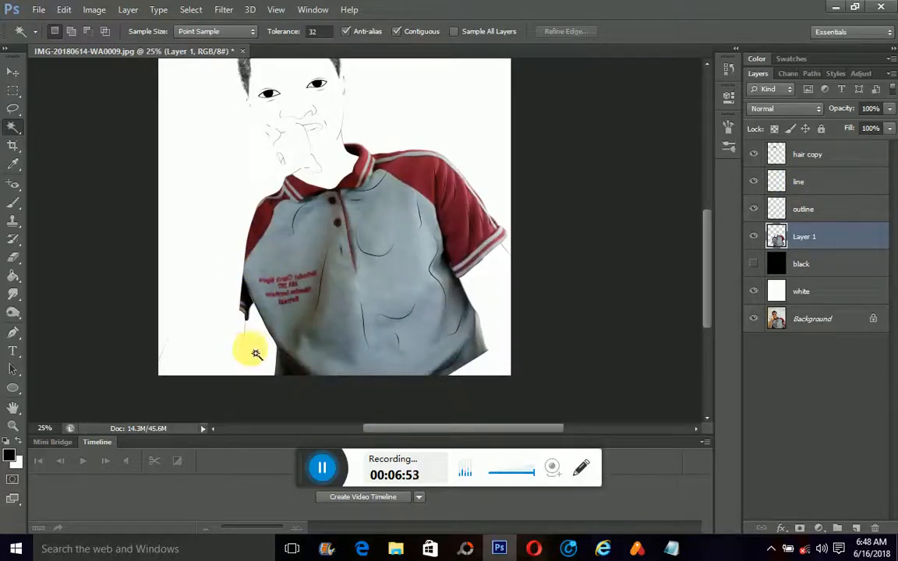
{"action": "scroll", "coordinate": [334, 260], "scroll_direction": "up", "scroll_amount": 2}
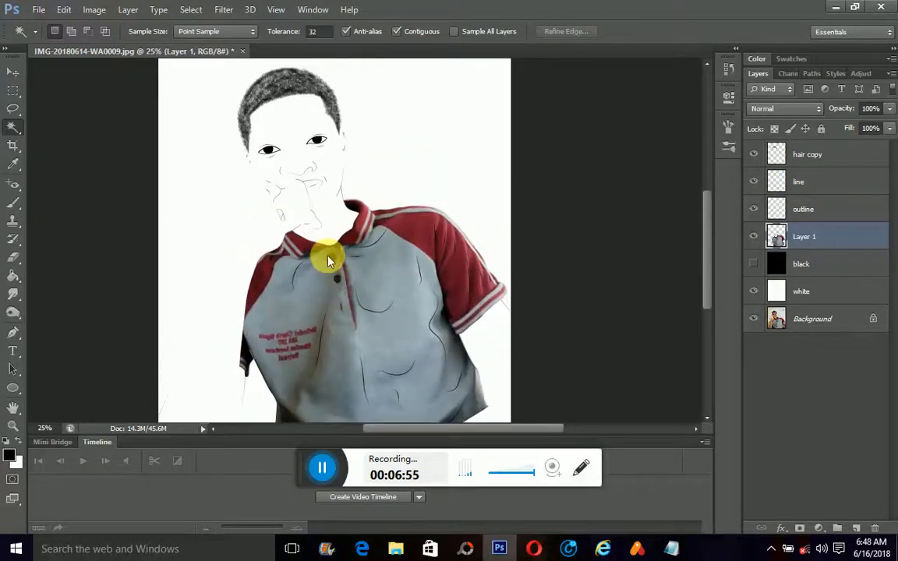
Step: Rename the shirt copy layer as shirt
{"action": "left_click", "coordinate": [813, 212]}
{"action": "double_click", "coordinate": [810, 237]}
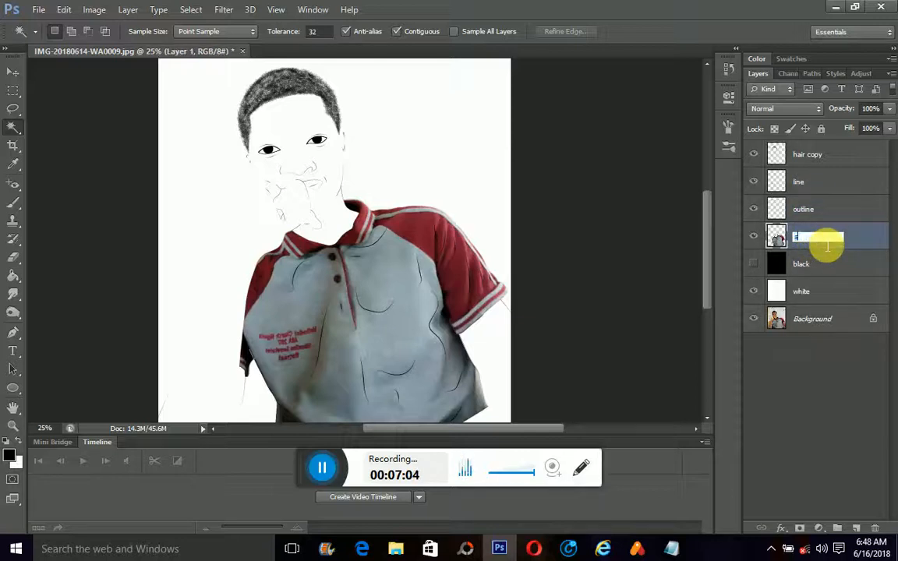
{"action": "key", "text": "Return"}
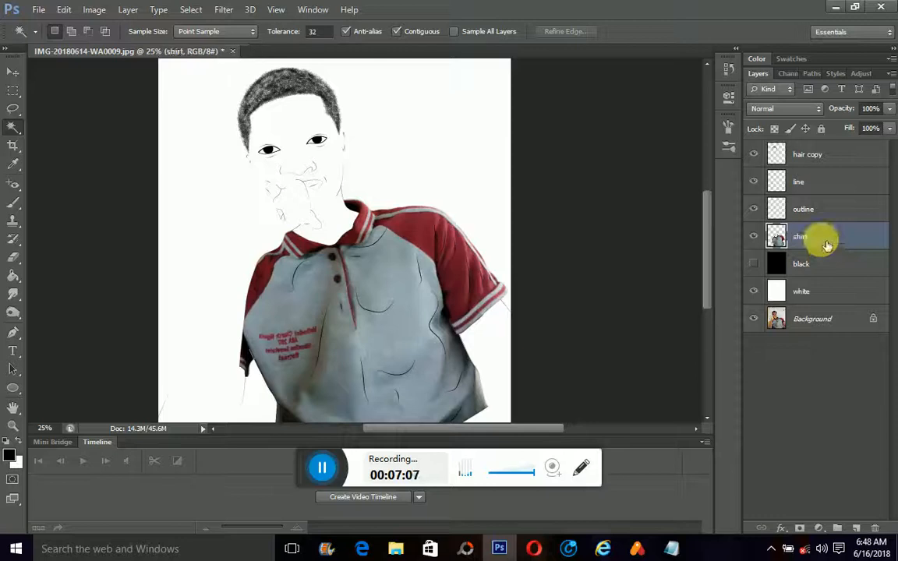
Step: Select the enclosed skin areas on the outline layer with the Magic Wand, and add a layer named skin above the shirt layer
{"action": "left_click", "coordinate": [823, 218]}
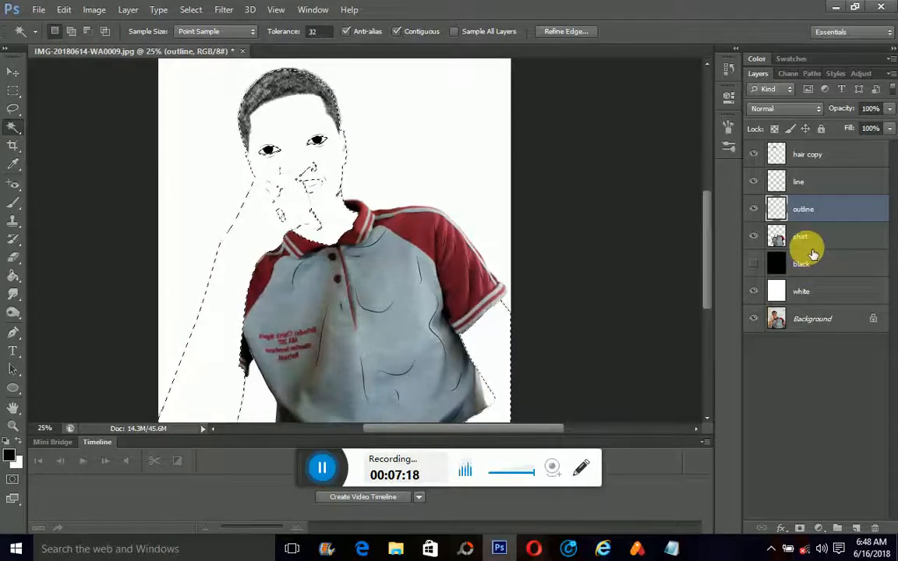
{"action": "left_click", "coordinate": [805, 246]}
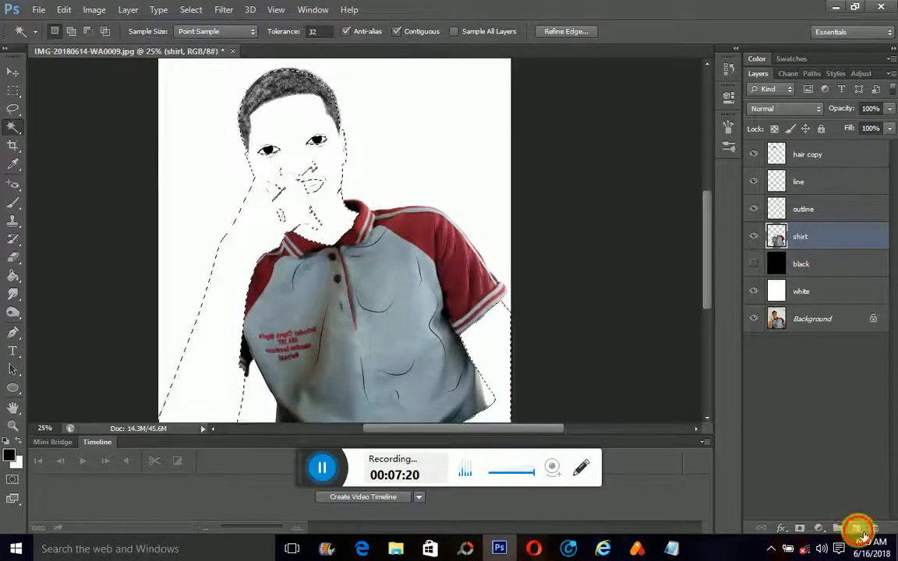
{"action": "left_click", "coordinate": [860, 531]}
{"action": "double_click", "coordinate": [805, 238]}
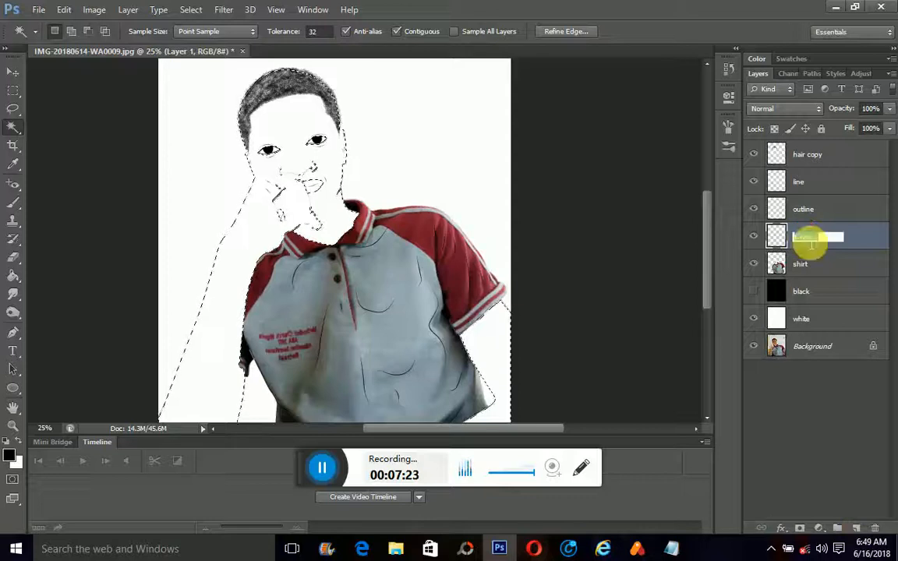
{"action": "type", "text": "skin"}
{"action": "key", "text": "Return"}
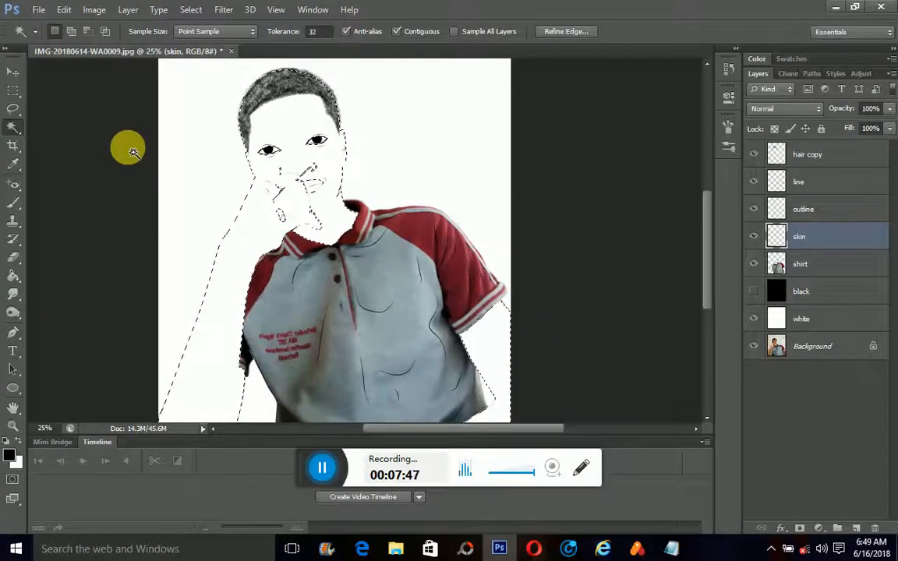
Step: Open the skin colour chart RK8C0_LQ8L.png from the Pictures library
{"action": "left_click", "coordinate": [37, 10]}
{"action": "left_click", "coordinate": [64, 39]}
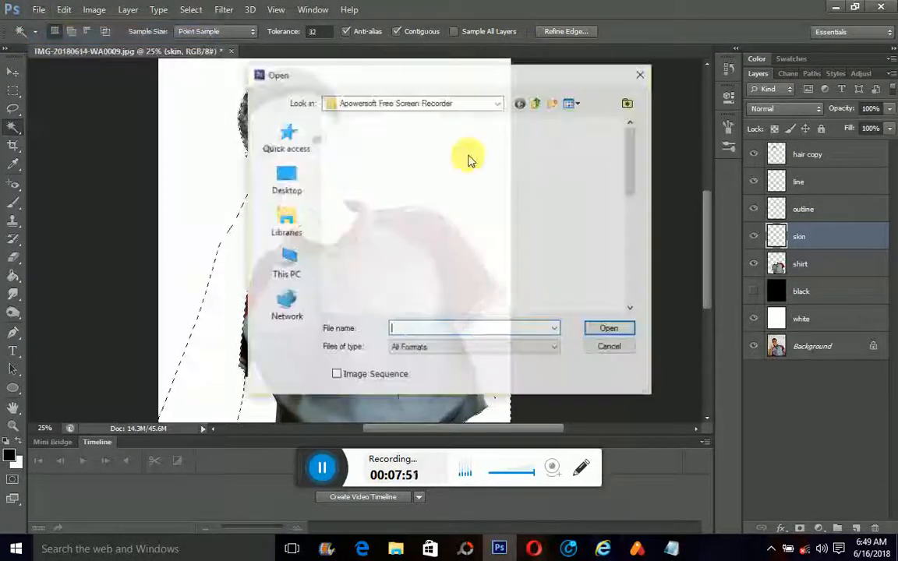
{"action": "left_click", "coordinate": [537, 102]}
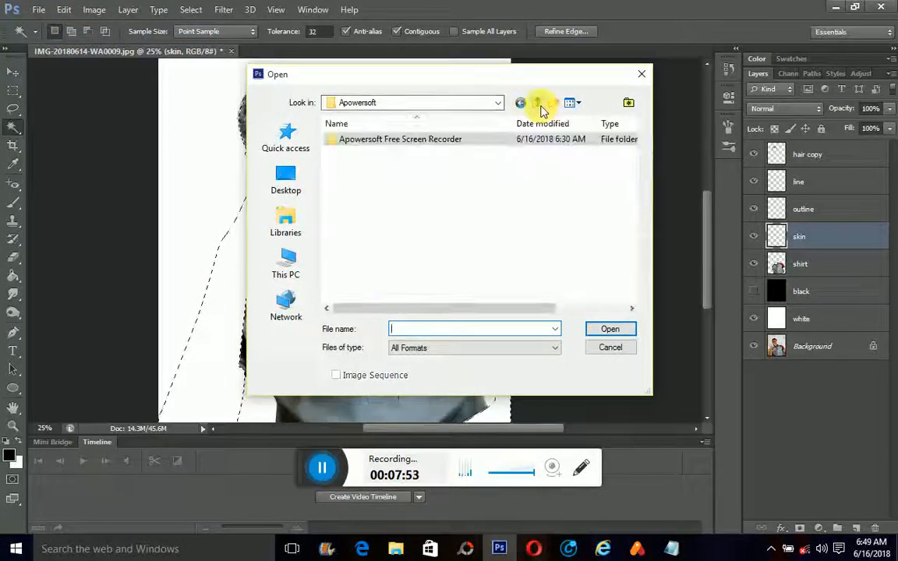
{"action": "left_click", "coordinate": [539, 105]}
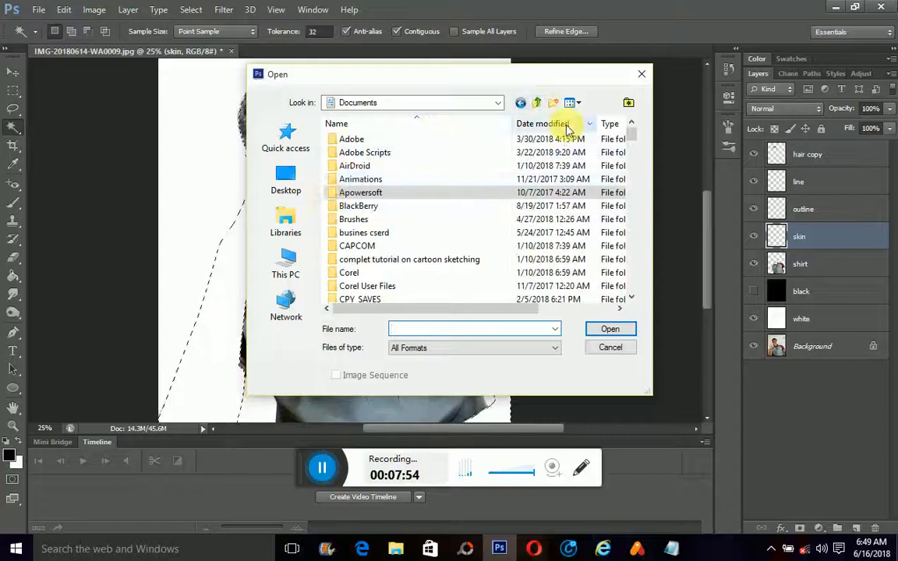
{"action": "left_click", "coordinate": [287, 222]}
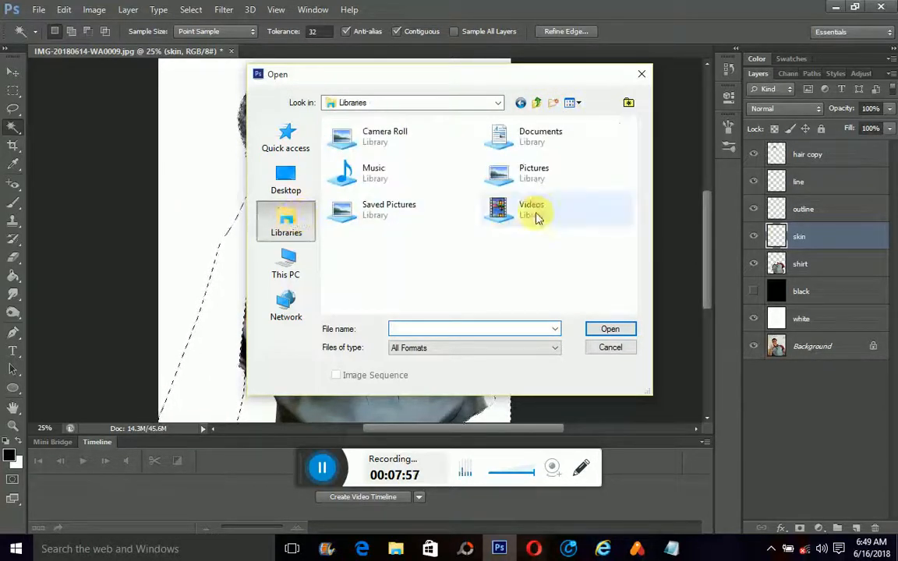
{"action": "double_click", "coordinate": [518, 177]}
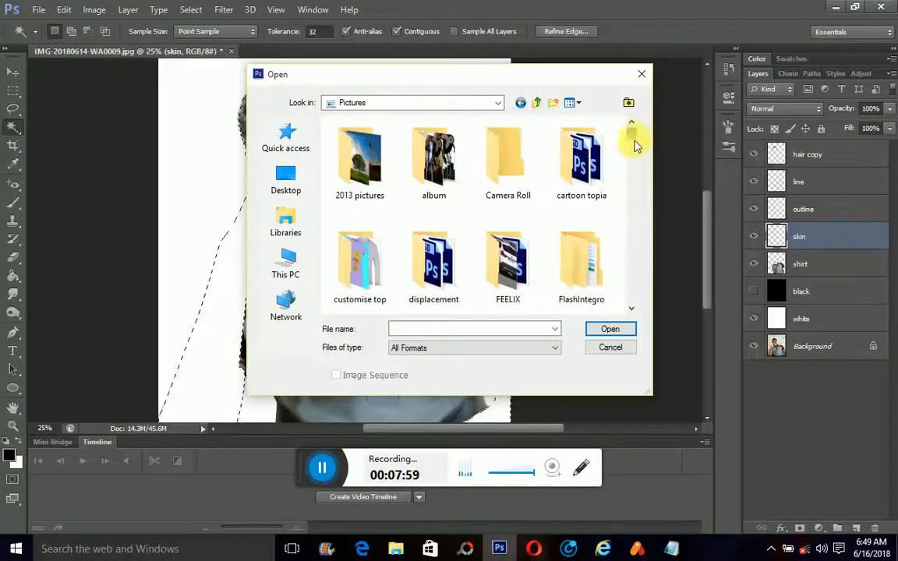
{"action": "left_click_drag", "start_coordinate": [636, 145], "coordinate": [625, 281]}
{"action": "double_click", "coordinate": [441, 140]}
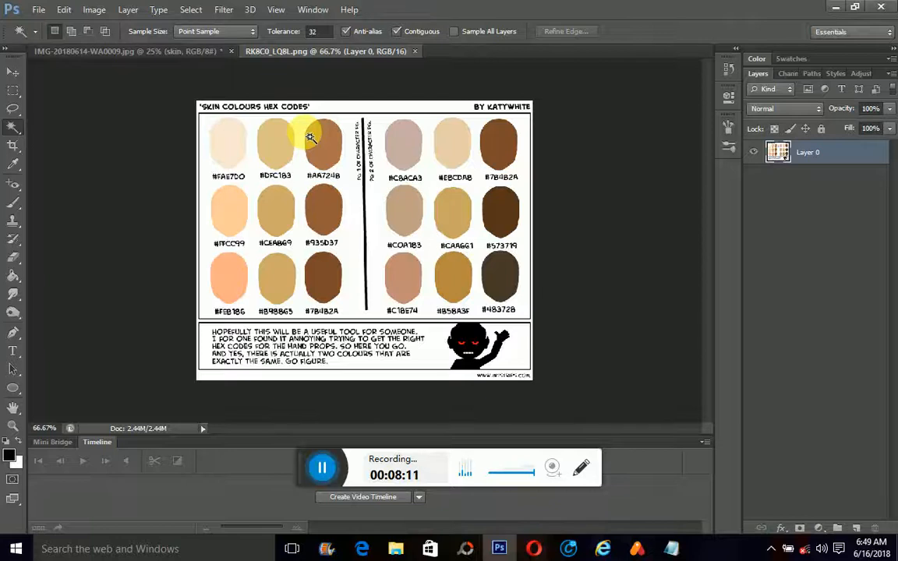
Step: Sample the #AA724B skin tone from the chart as the foreground colour and return to the portrait document
{"action": "left_click", "coordinate": [11, 166]}
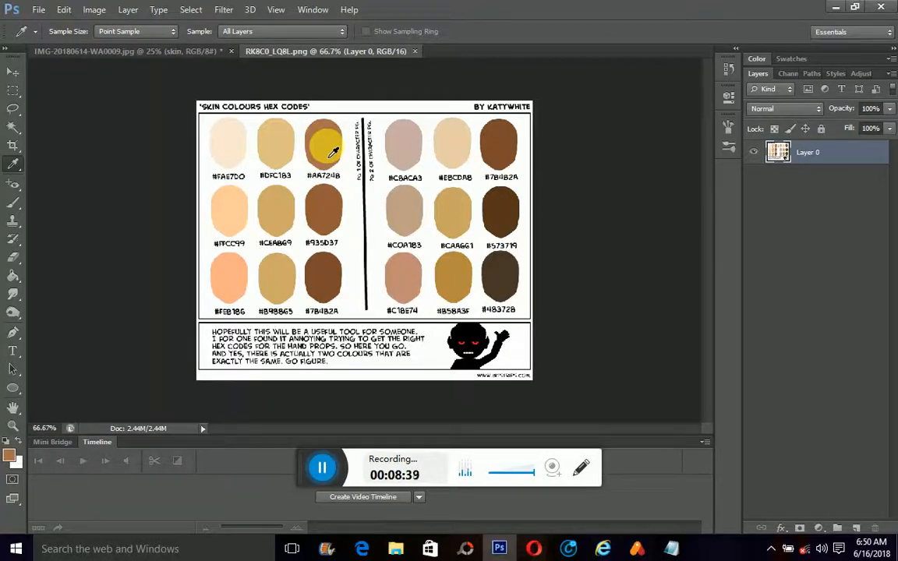
{"action": "left_click", "coordinate": [175, 50]}
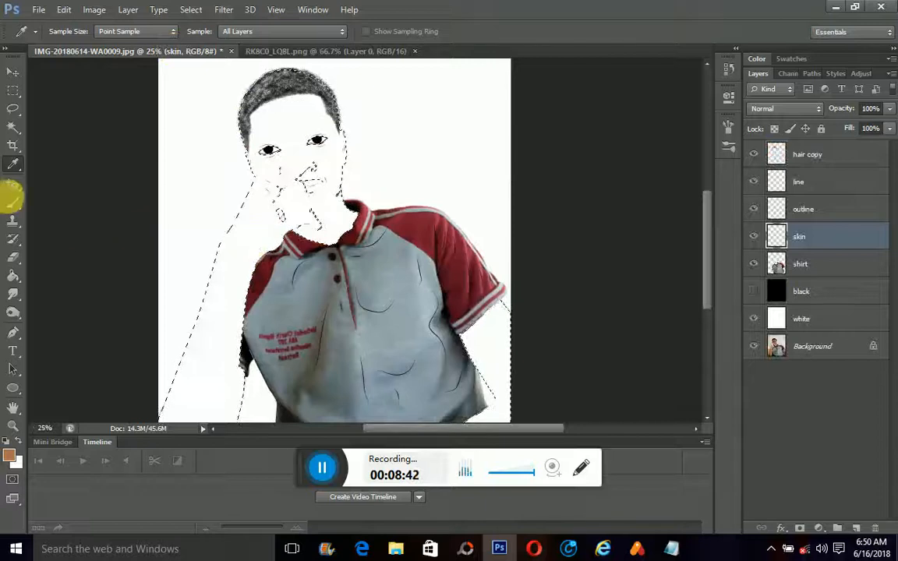
Step: Fill the selected skin areas on the skin layer with the sampled brown using the Paint Bucket, and deselect
{"action": "left_click", "coordinate": [13, 276]}
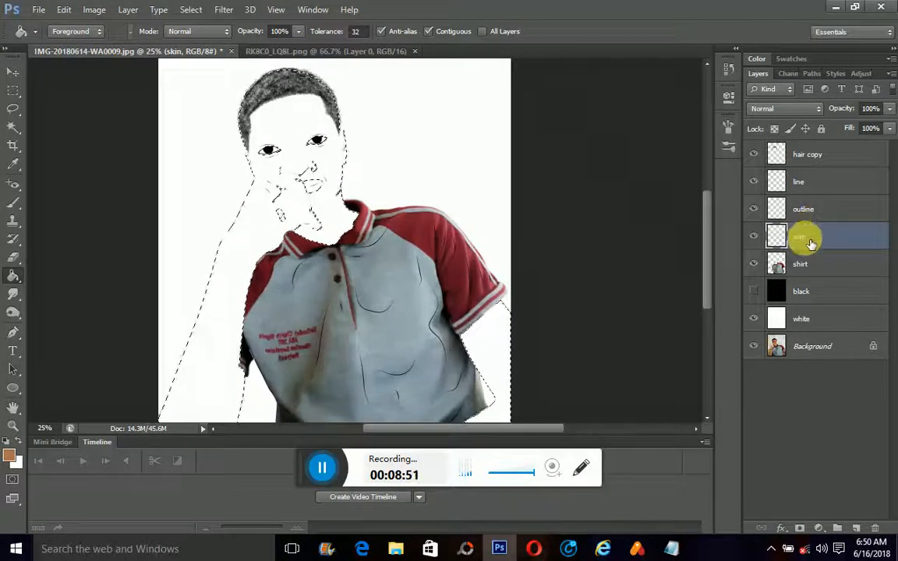
{"action": "left_click", "coordinate": [295, 138]}
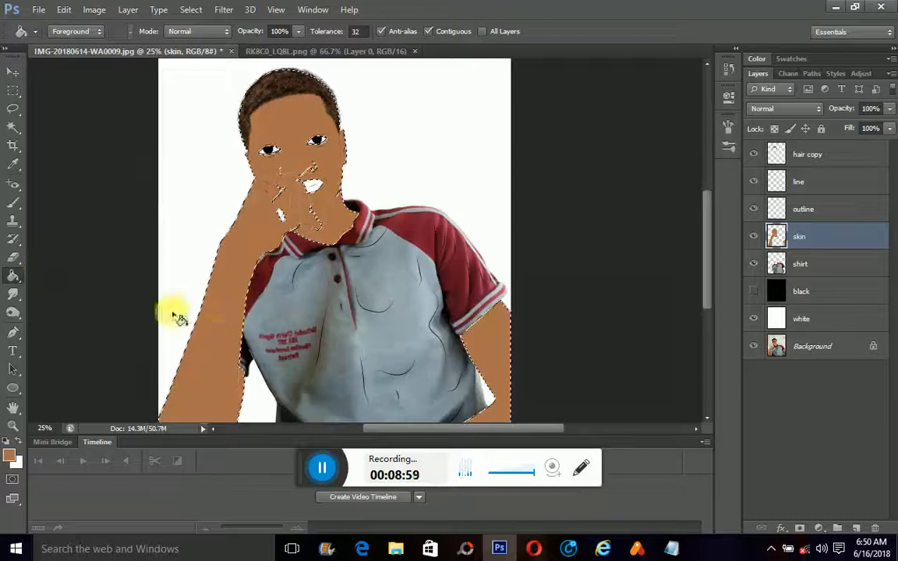
{"action": "key", "text": "ctrl+d"}
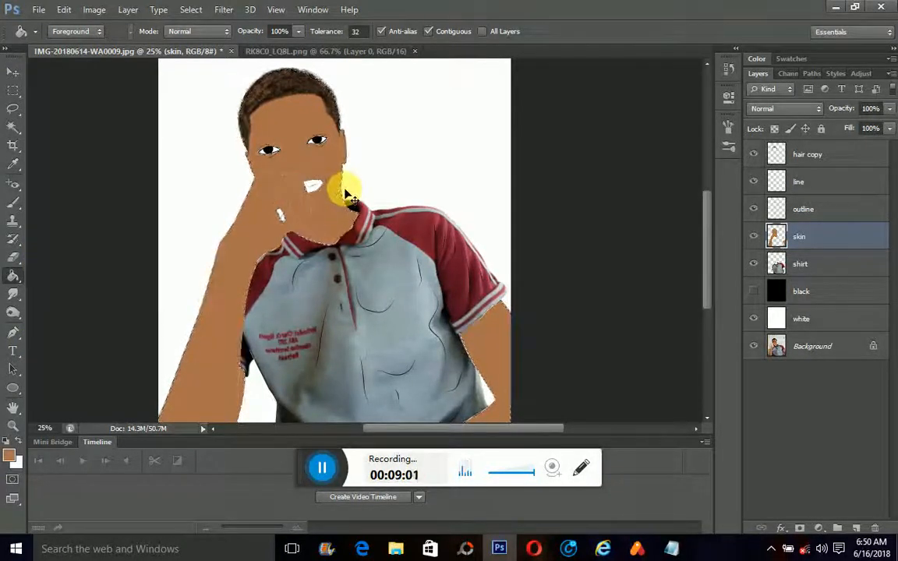
{"action": "left_click", "coordinate": [348, 195]}
Step: Examine the skin fill closely along the face and hand outlines, with the white layer hidden and shown again
{"action": "left_click", "coordinate": [13, 426]}
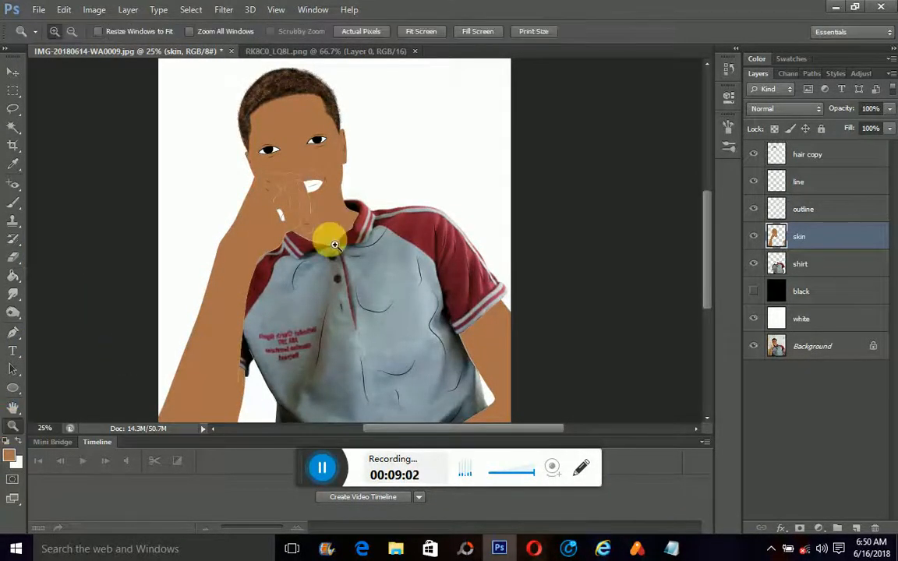
{"action": "left_click", "coordinate": [302, 162]}
{"action": "left_click", "coordinate": [304, 166]}
{"action": "left_click", "coordinate": [301, 165]}
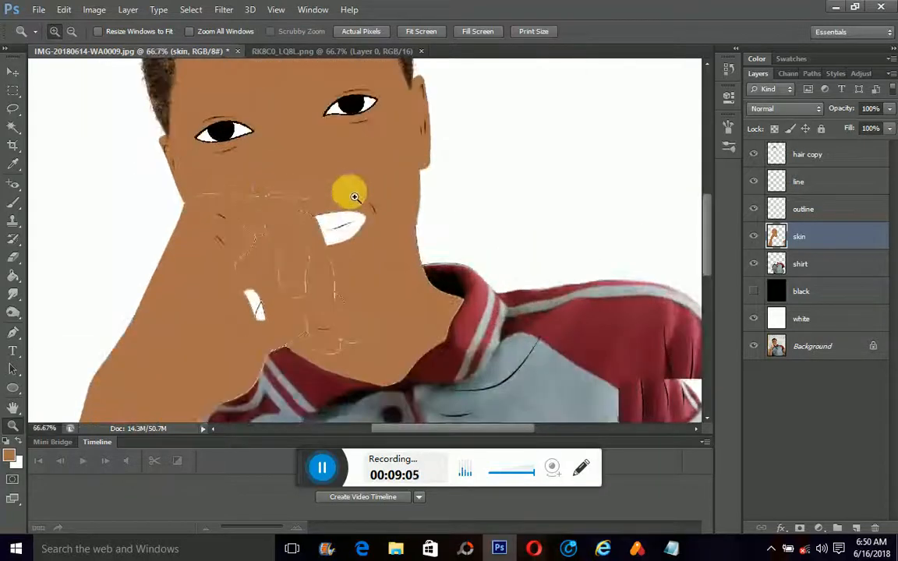
{"action": "scroll", "coordinate": [355, 197], "scroll_direction": "down", "scroll_amount": 2}
{"action": "left_click", "coordinate": [336, 145]}
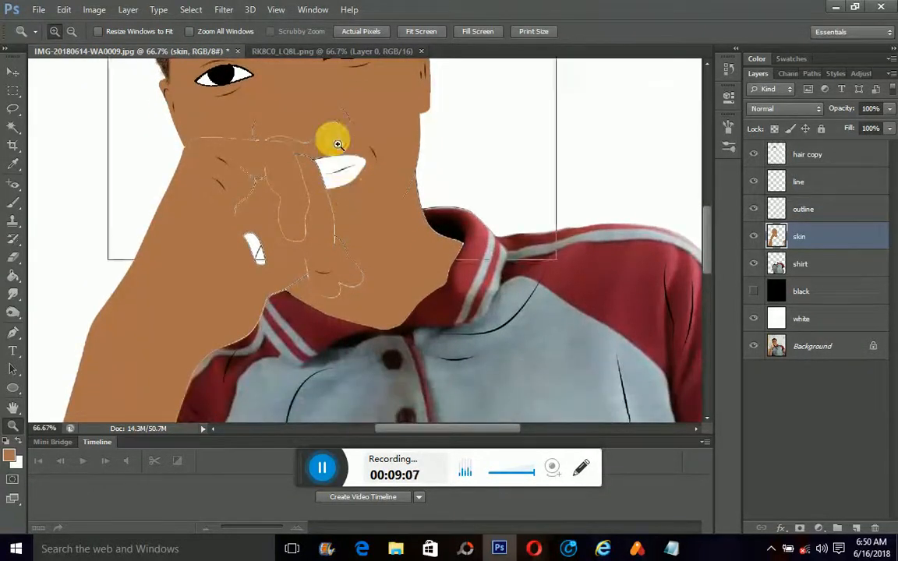
{"action": "scroll", "coordinate": [335, 146], "scroll_direction": "up", "scroll_amount": 2}
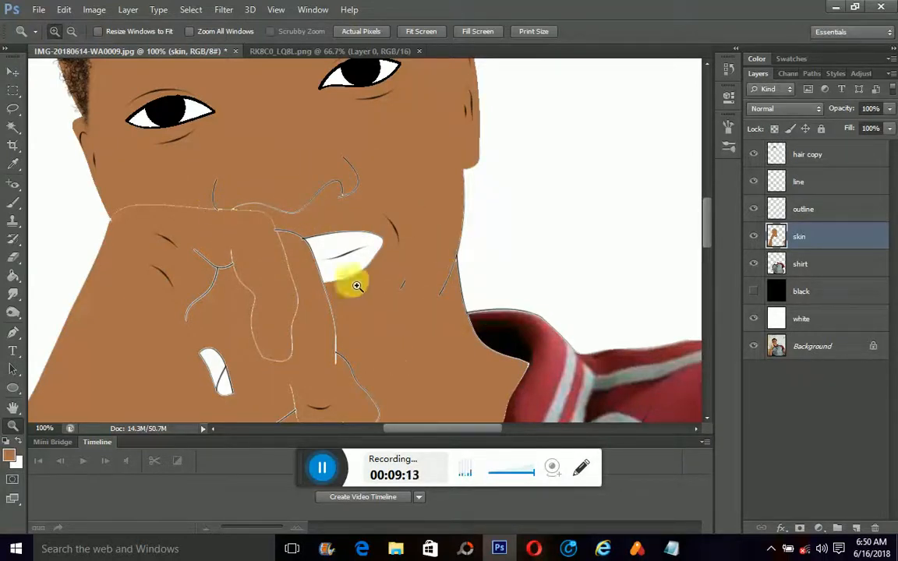
{"action": "left_click", "coordinate": [753, 318]}
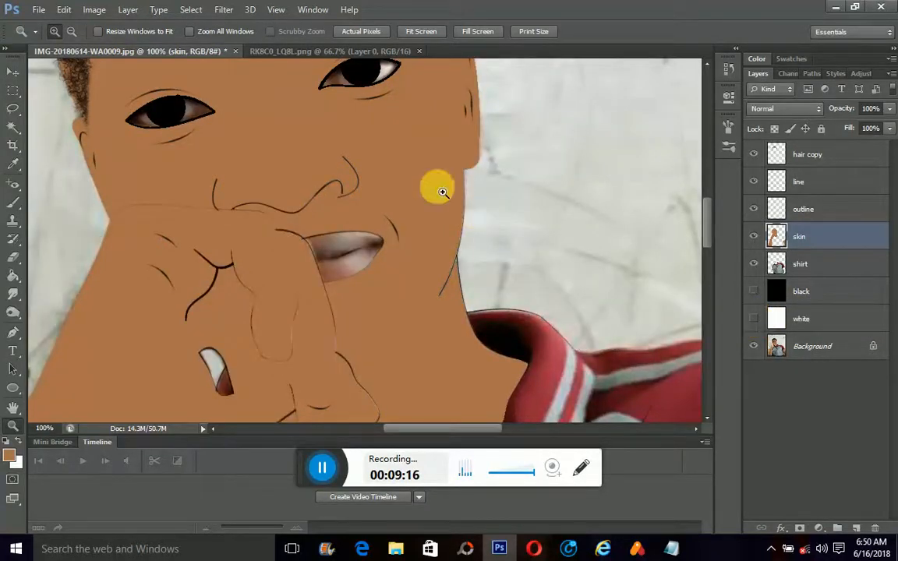
{"action": "left_click", "coordinate": [754, 319]}
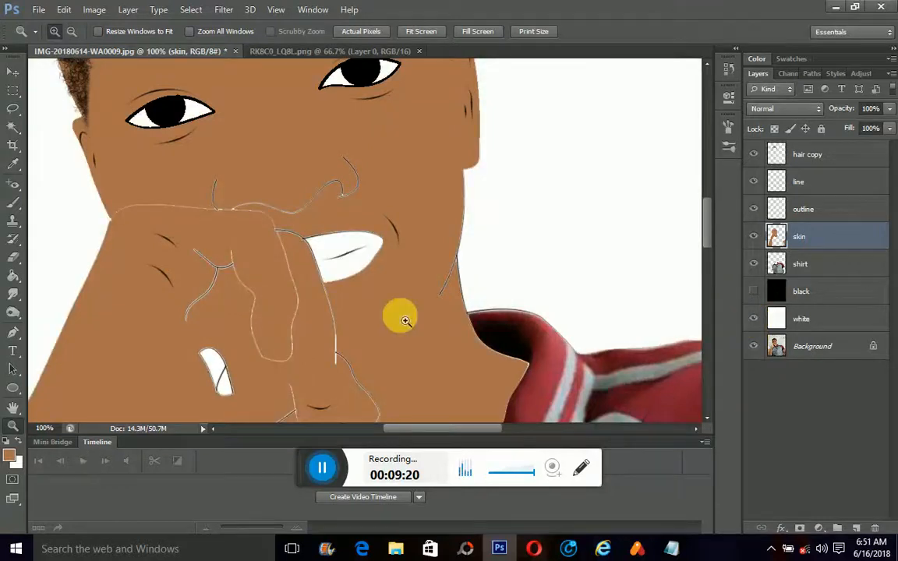
Step: Paint over the pale gap lines along the nose, hand, fingers and neck on the skin layer with a 70 px soft round brush
{"action": "left_click", "coordinate": [13, 205]}
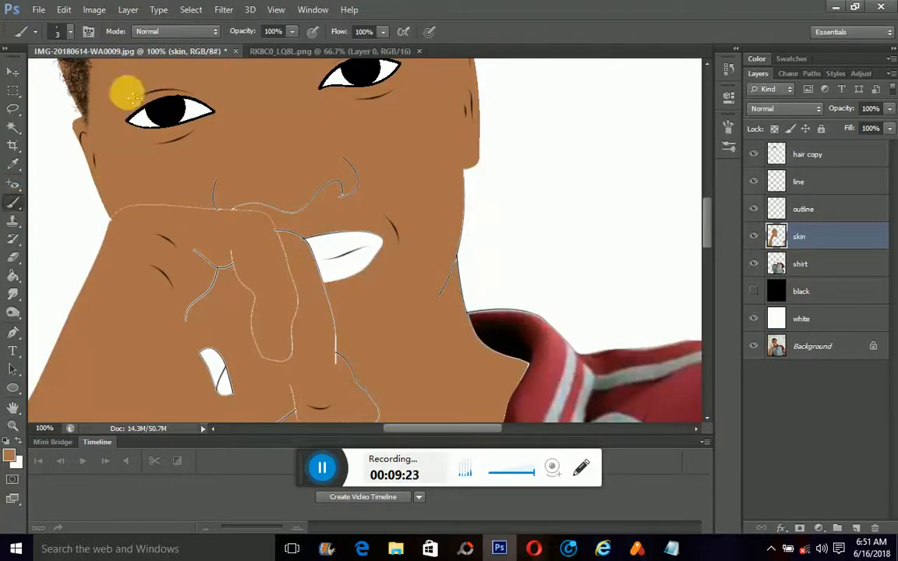
{"action": "left_click", "coordinate": [69, 33]}
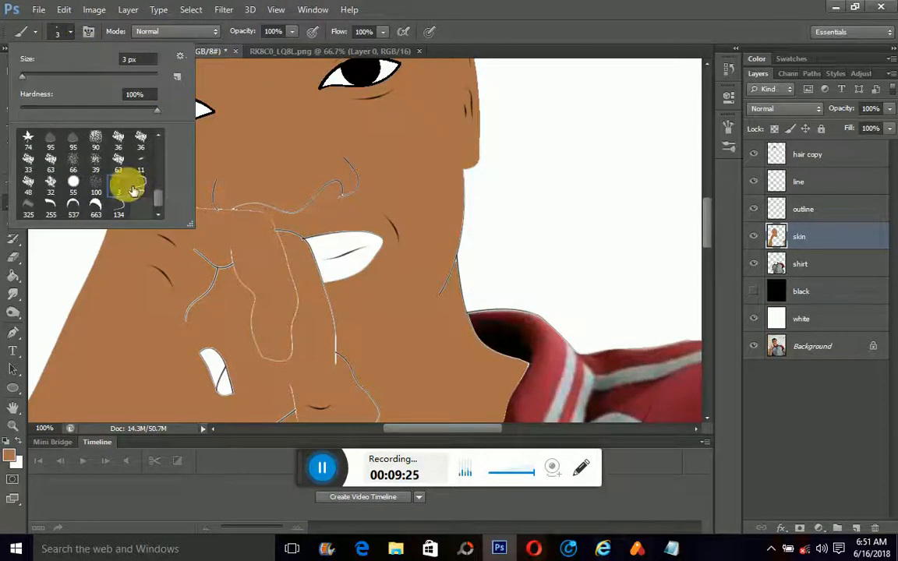
{"action": "scroll", "coordinate": [134, 191], "scroll_direction": "up", "scroll_amount": 5}
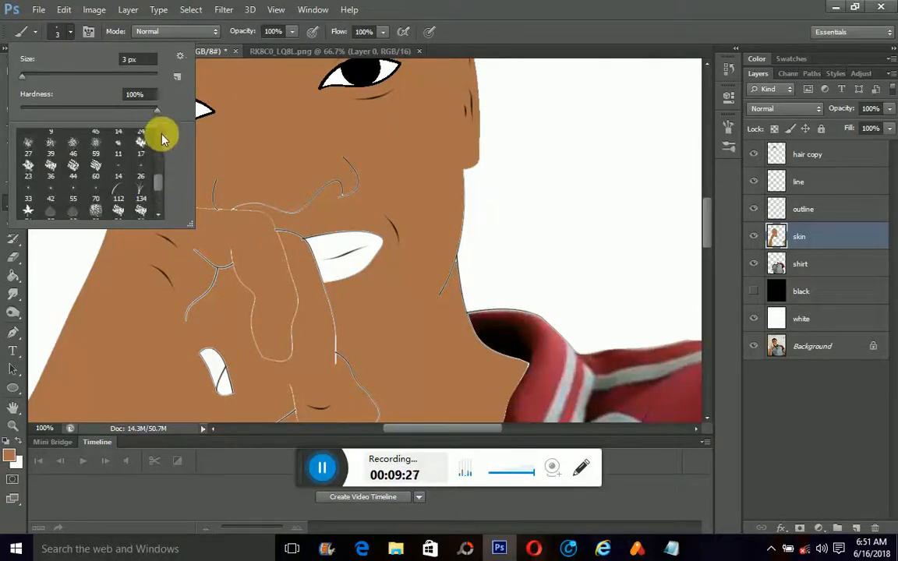
{"action": "scroll", "coordinate": [155, 148], "scroll_direction": "up", "scroll_amount": 3}
{"action": "double_click", "coordinate": [97, 138]}
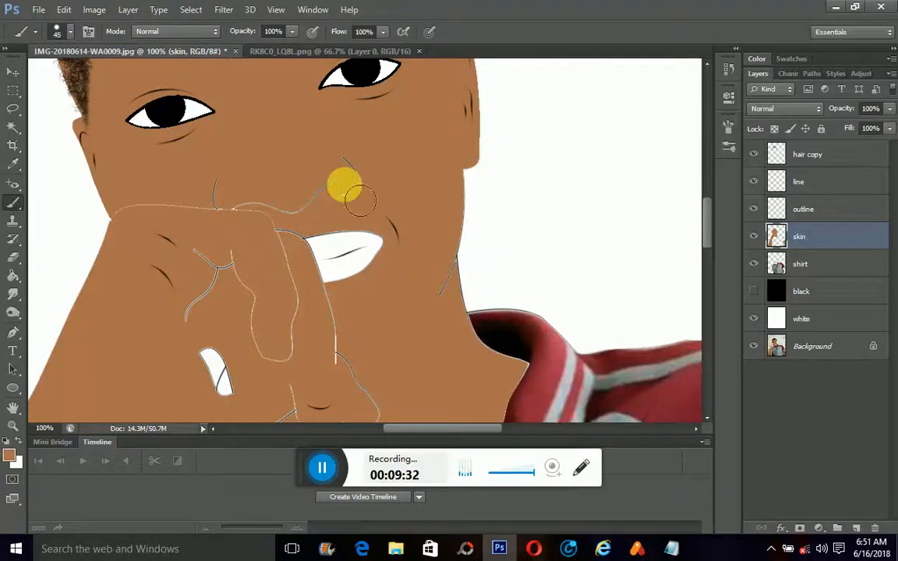
{"action": "mouse_move", "coordinate": [344, 185]}
{"action": "left_mouse_down"}
{"action": "mouse_move", "coordinate": [347, 156]}
{"action": "mouse_move", "coordinate": [352, 170]}
{"action": "mouse_move", "coordinate": [287, 201]}
{"action": "mouse_move", "coordinate": [256, 200]}
{"action": "mouse_move", "coordinate": [276, 231]}
{"action": "mouse_move", "coordinate": [210, 193]}
{"action": "mouse_move", "coordinate": [134, 211]}
{"action": "mouse_move", "coordinate": [161, 241]}
{"action": "mouse_move", "coordinate": [236, 259]}
{"action": "mouse_move", "coordinate": [214, 285]}
{"action": "mouse_move", "coordinate": [206, 337]}
{"action": "mouse_move", "coordinate": [285, 310]}
{"action": "mouse_move", "coordinate": [299, 286]}
{"action": "mouse_move", "coordinate": [293, 364]}
{"action": "mouse_move", "coordinate": [344, 374]}
{"action": "mouse_move", "coordinate": [344, 333]}
{"action": "left_mouse_up"}
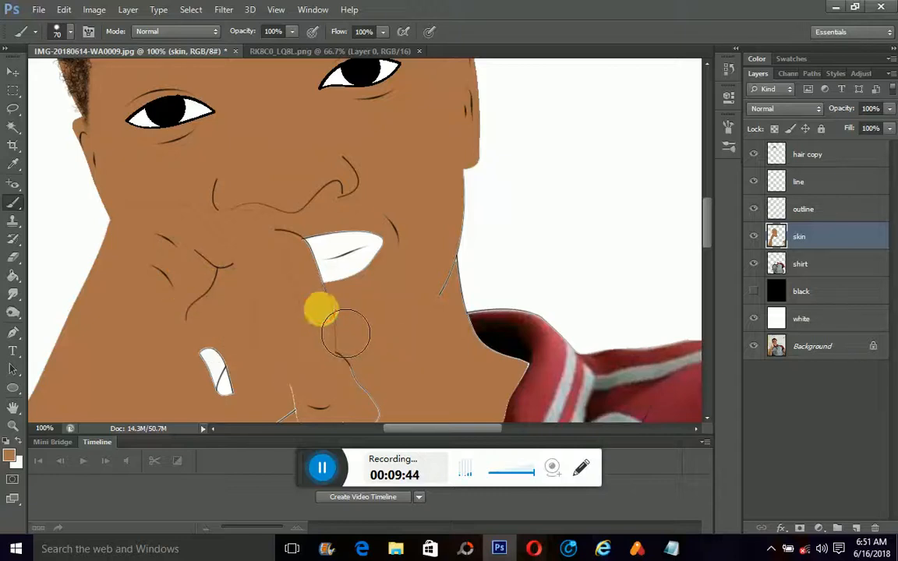
{"action": "mouse_move", "coordinate": [460, 287]}
{"action": "left_mouse_down"}
{"action": "mouse_move", "coordinate": [455, 305]}
{"action": "mouse_move", "coordinate": [460, 281]}
{"action": "left_mouse_up"}
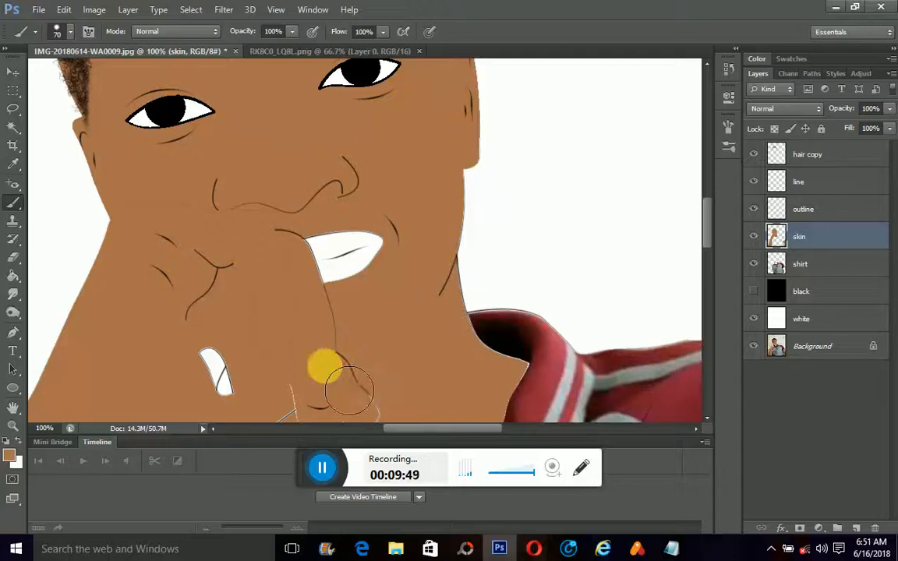
{"action": "left_click", "coordinate": [296, 395]}
{"action": "scroll", "coordinate": [297, 394], "scroll_direction": "down", "scroll_amount": 5}
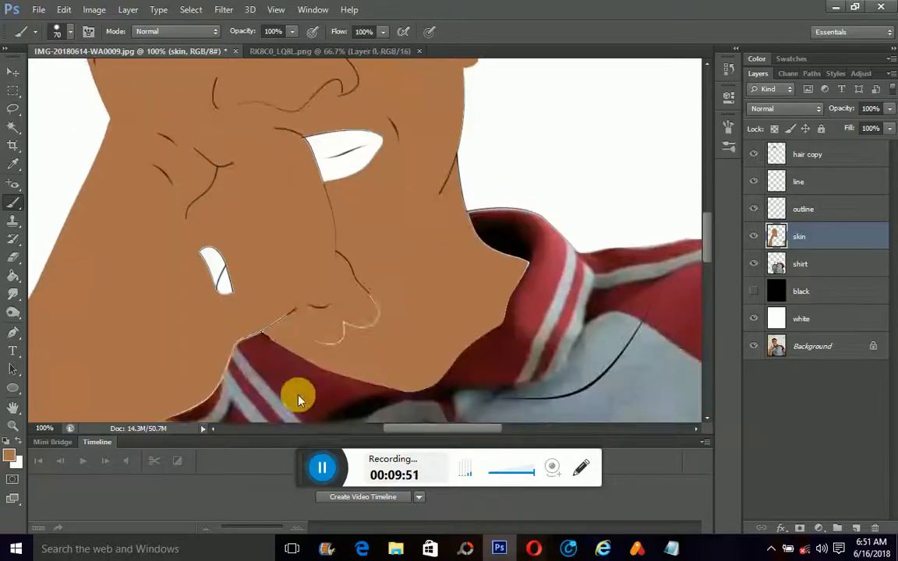
{"action": "mouse_move", "coordinate": [359, 311]}
{"action": "left_mouse_down"}
{"action": "mouse_move", "coordinate": [378, 297]}
{"action": "mouse_move", "coordinate": [344, 357]}
{"action": "left_mouse_up"}
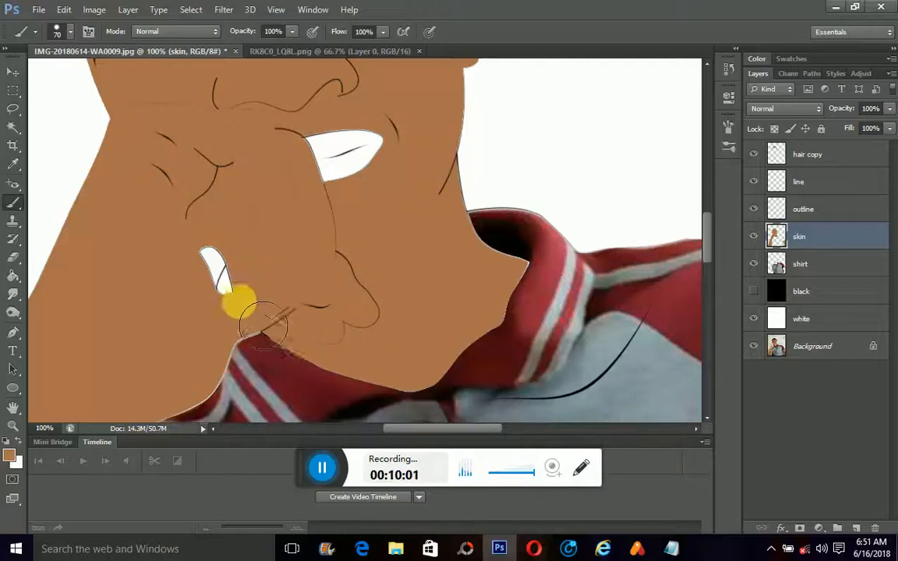
{"action": "left_click", "coordinate": [284, 308]}
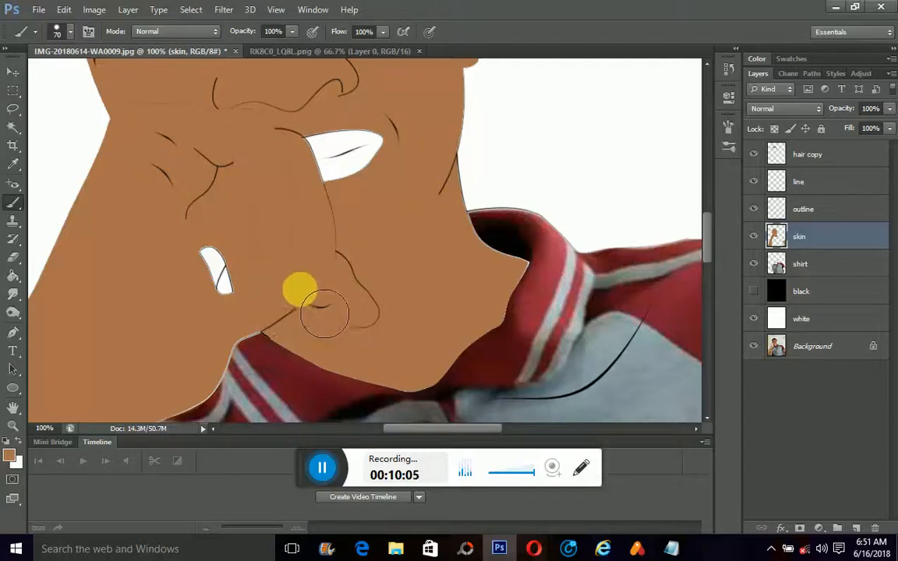
{"action": "left_click", "coordinate": [753, 293]}
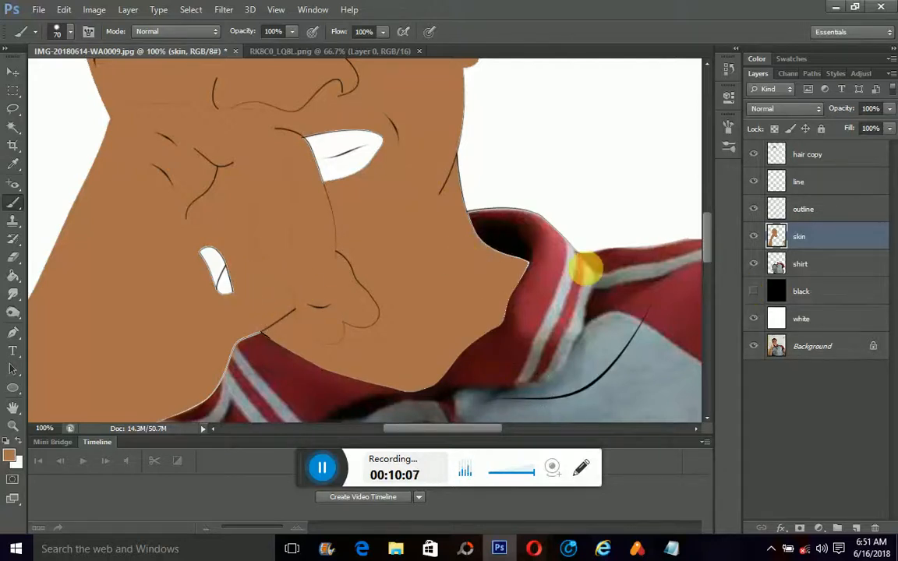
Step: Sample the shirt's dark red as the foreground colour and select the lower part of the small hand gap using the outline layer
{"action": "left_click", "coordinate": [14, 165]}
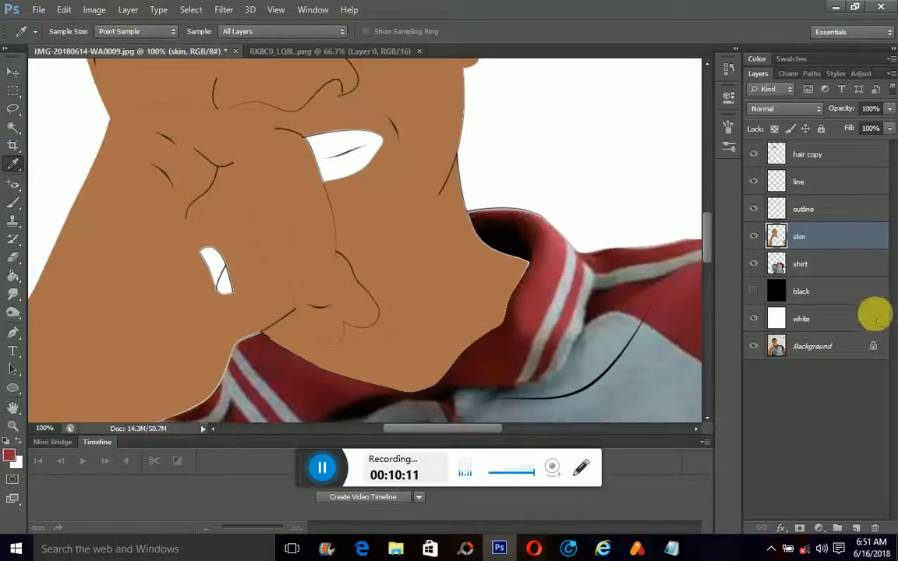
{"action": "left_click", "coordinate": [802, 264]}
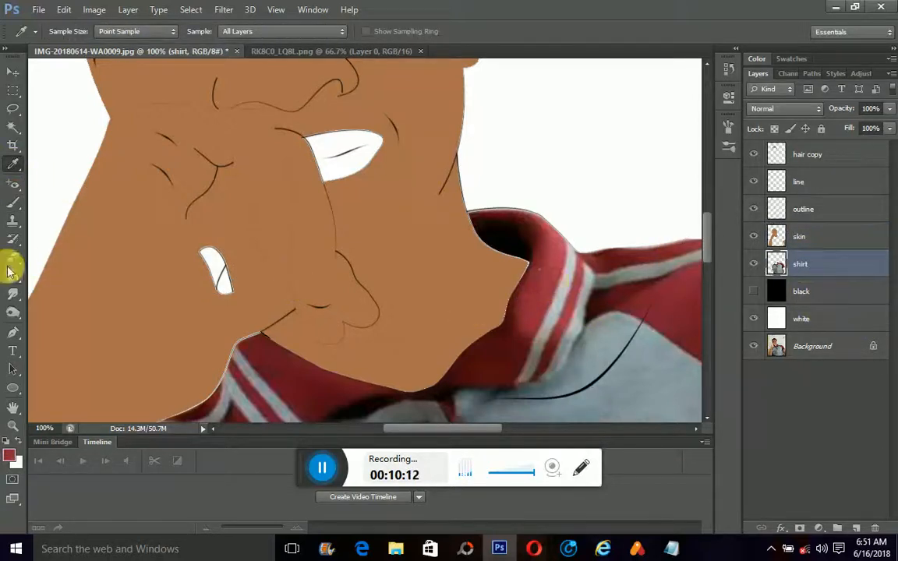
{"action": "left_click", "coordinate": [13, 126]}
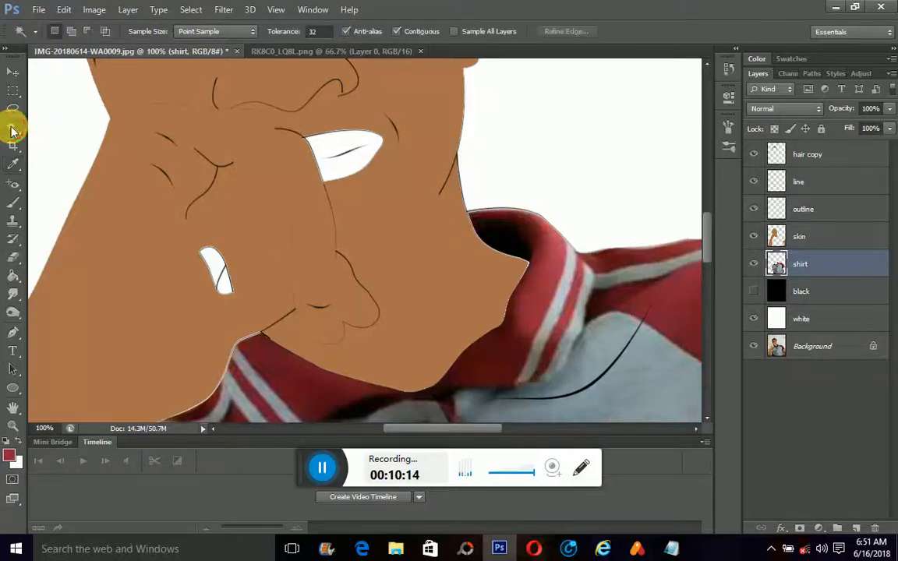
{"action": "left_click", "coordinate": [222, 285]}
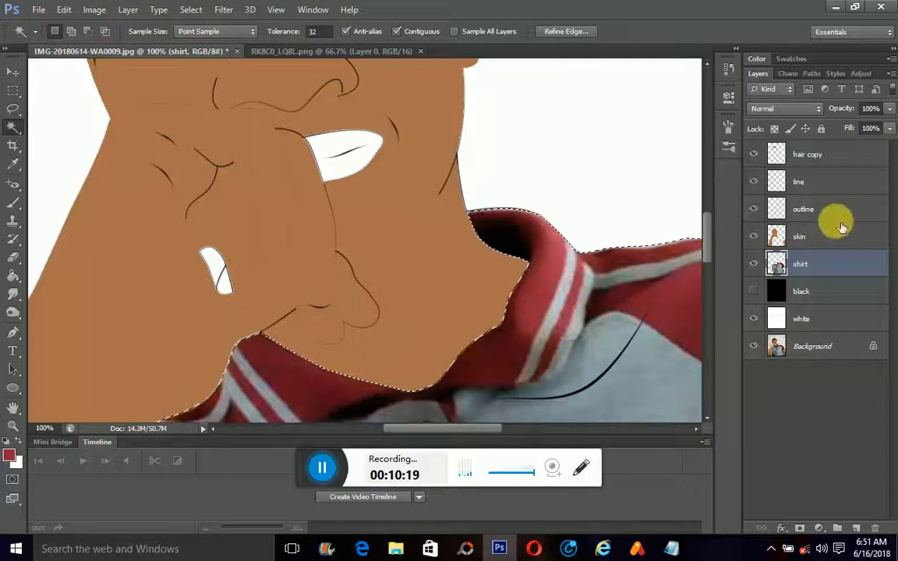
{"action": "left_click", "coordinate": [829, 206]}
{"action": "left_click", "coordinate": [221, 279]}
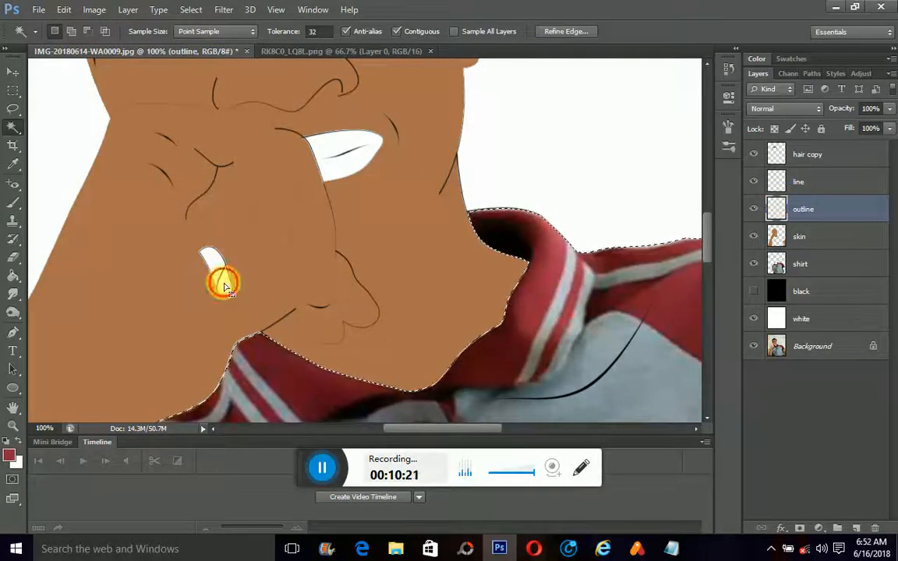
Step: Fill the selected hand gap on the shirt layer with the sampled red using the Paint Bucket, and deselect
{"action": "left_click", "coordinate": [13, 277]}
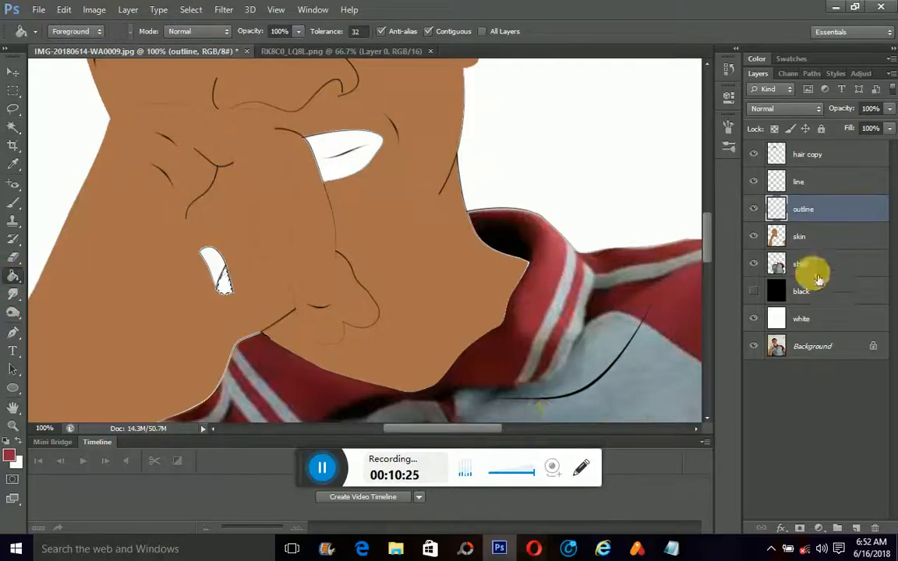
{"action": "left_click", "coordinate": [809, 267]}
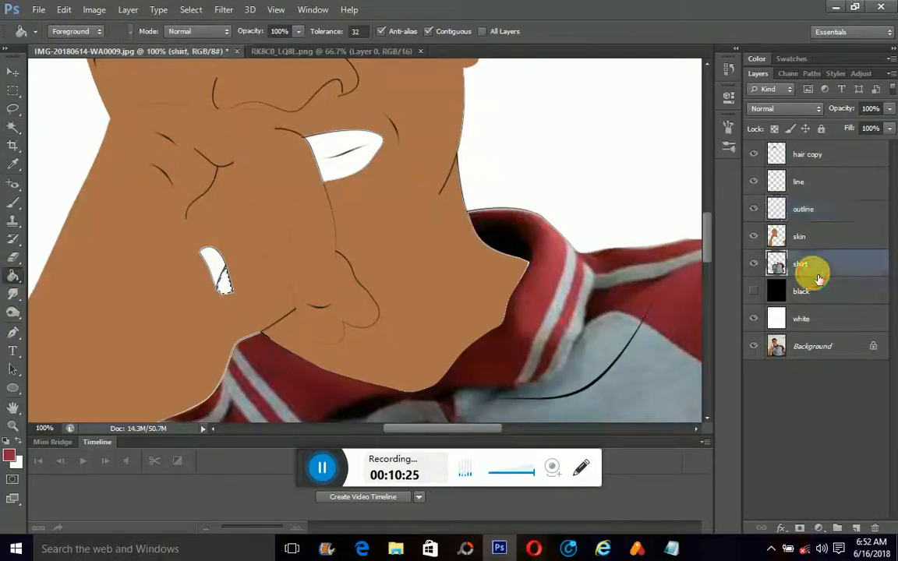
{"action": "left_click", "coordinate": [222, 287]}
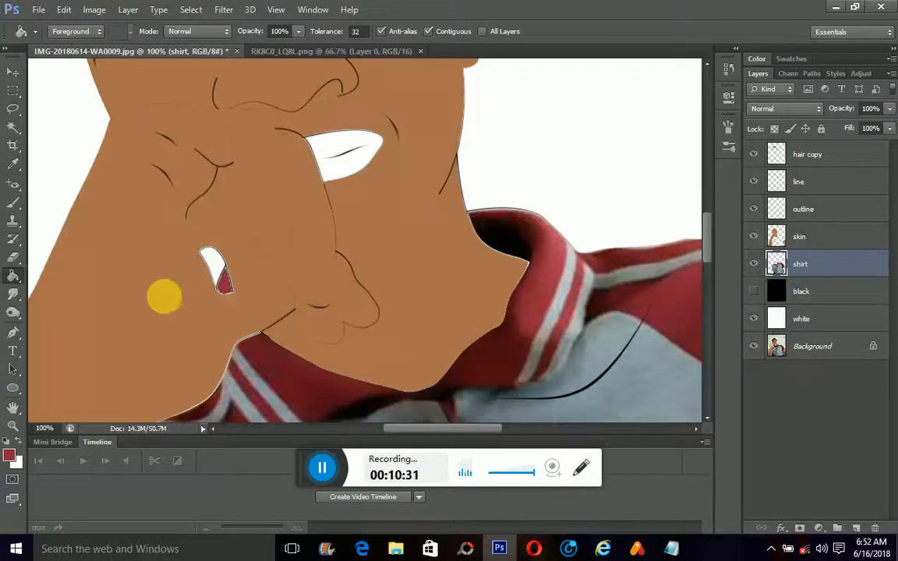
{"action": "key", "text": "ctrl+d"}
Step: Examine the whole cartoon portrait for unfilled areas, checking the face, hand and shirt from a distance and up close
{"action": "scroll", "coordinate": [222, 312], "scroll_direction": "up", "scroll_amount": 5}
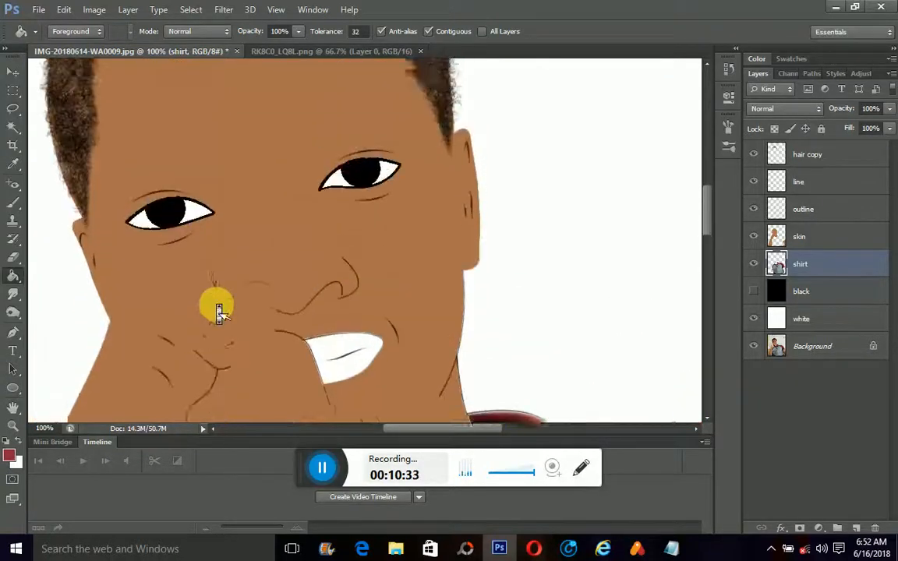
{"action": "scroll", "coordinate": [219, 312], "scroll_direction": "down", "scroll_amount": 3}
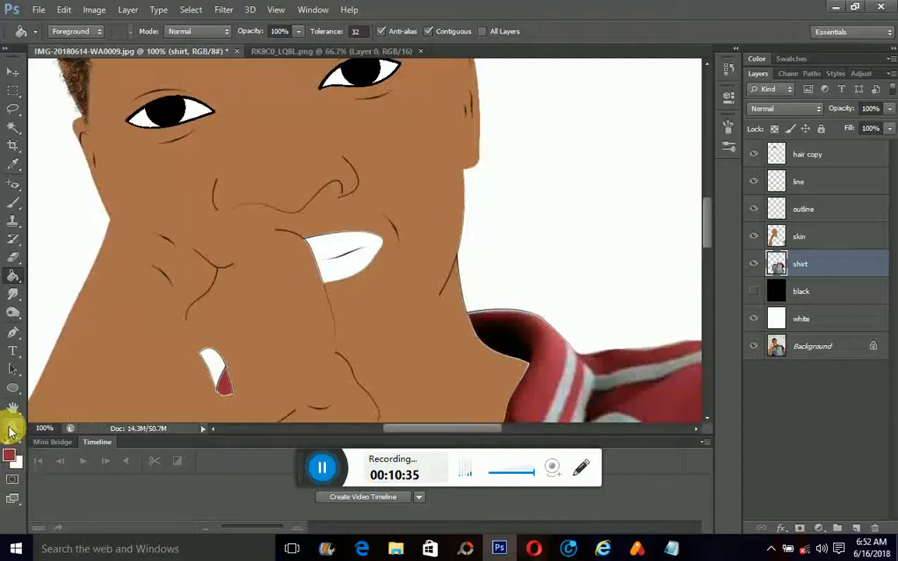
{"action": "left_click", "coordinate": [13, 425]}
{"action": "left_click", "coordinate": [299, 296], "text": "alt"}
{"action": "left_click", "coordinate": [300, 296], "text": "alt"}
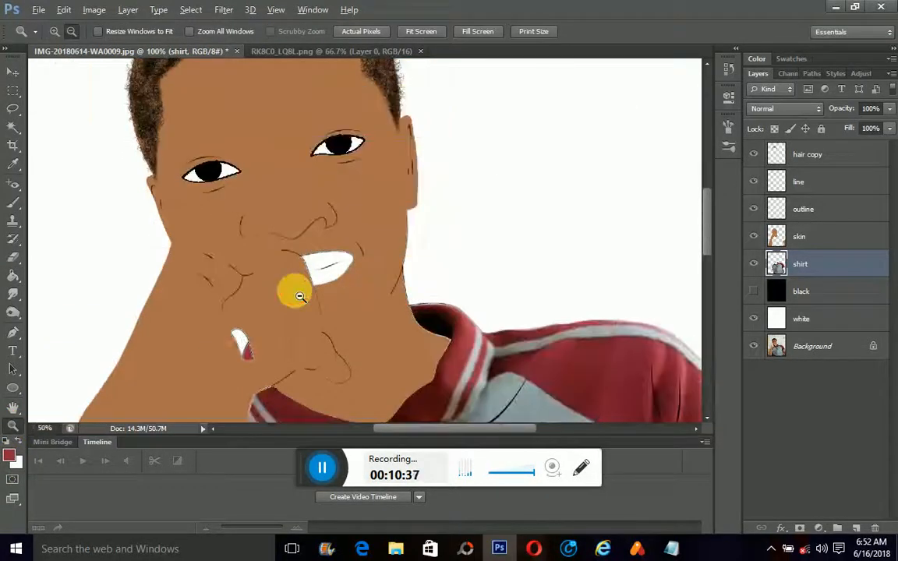
{"action": "left_click", "coordinate": [299, 296], "text": "alt"}
{"action": "left_click", "coordinate": [299, 297], "text": "alt"}
{"action": "left_click", "coordinate": [299, 296], "text": "alt"}
{"action": "left_click", "coordinate": [296, 289], "text": "alt"}
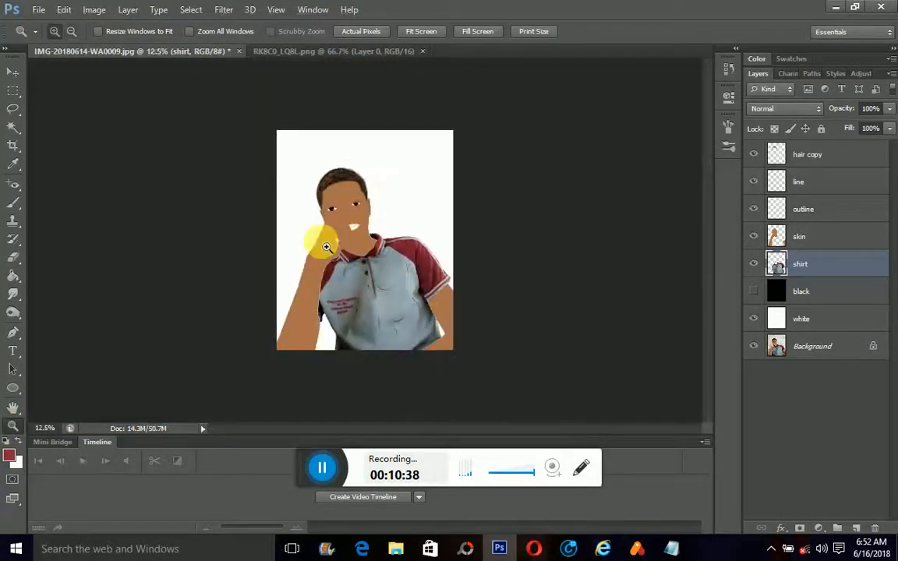
{"action": "left_click", "coordinate": [411, 230]}
{"action": "left_click", "coordinate": [413, 233]}
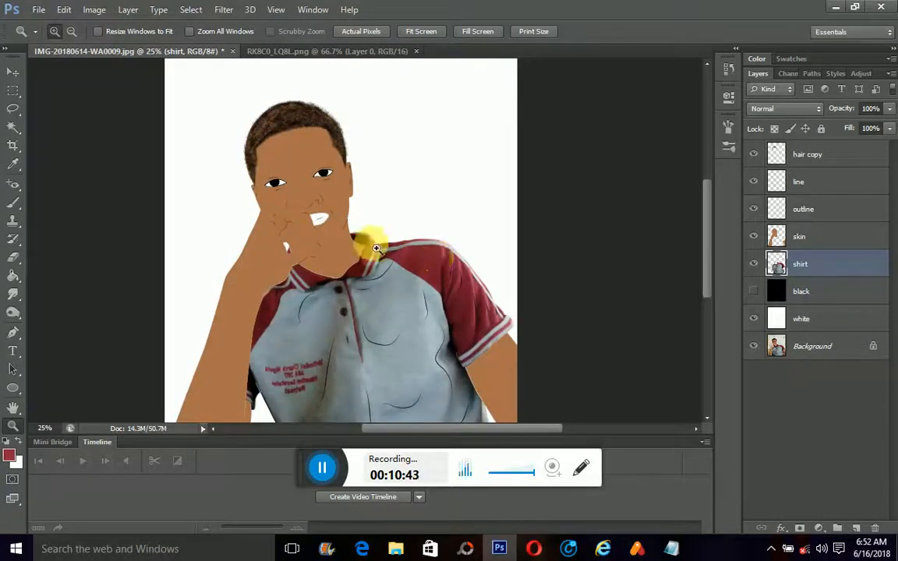
{"action": "left_click", "coordinate": [321, 205]}
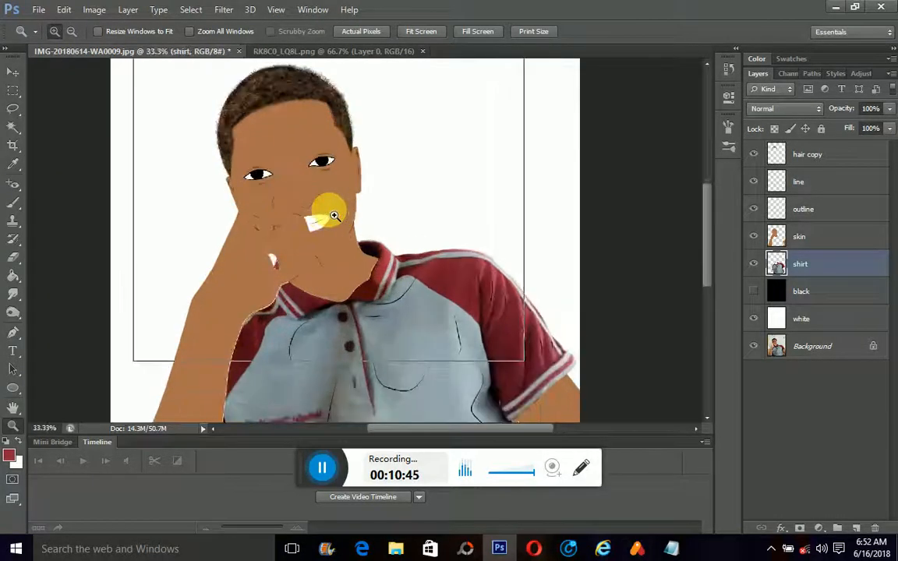
{"action": "left_click", "coordinate": [326, 209]}
{"action": "left_click", "coordinate": [257, 198]}
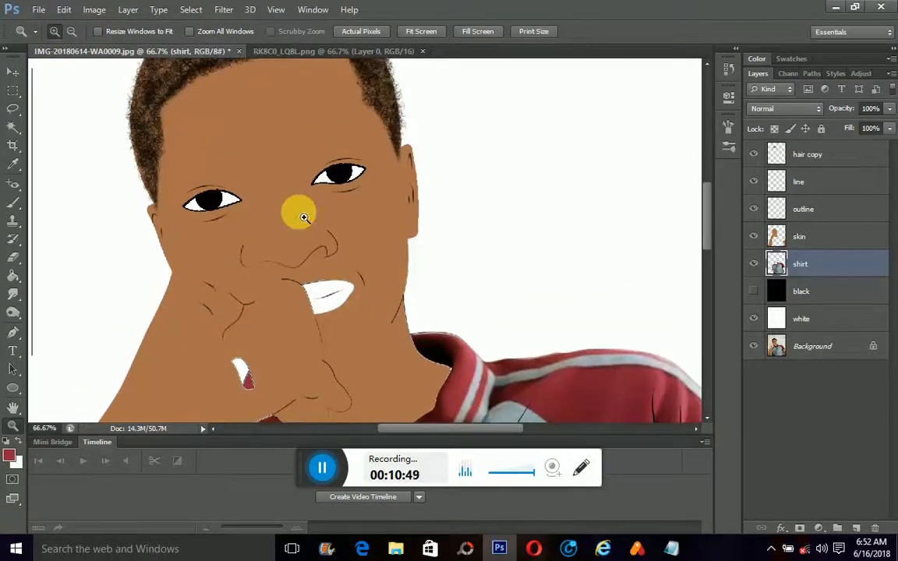
{"action": "left_click", "coordinate": [274, 197]}
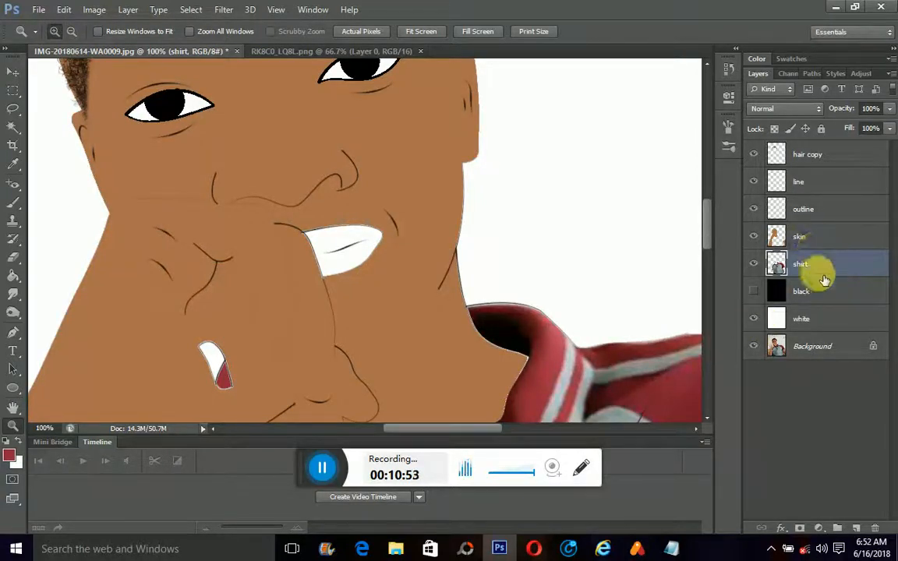
Step: Add a layer named "lips and eyes" above the shirt layer and select the mouth area using the outline layer
{"action": "left_click", "coordinate": [855, 528]}
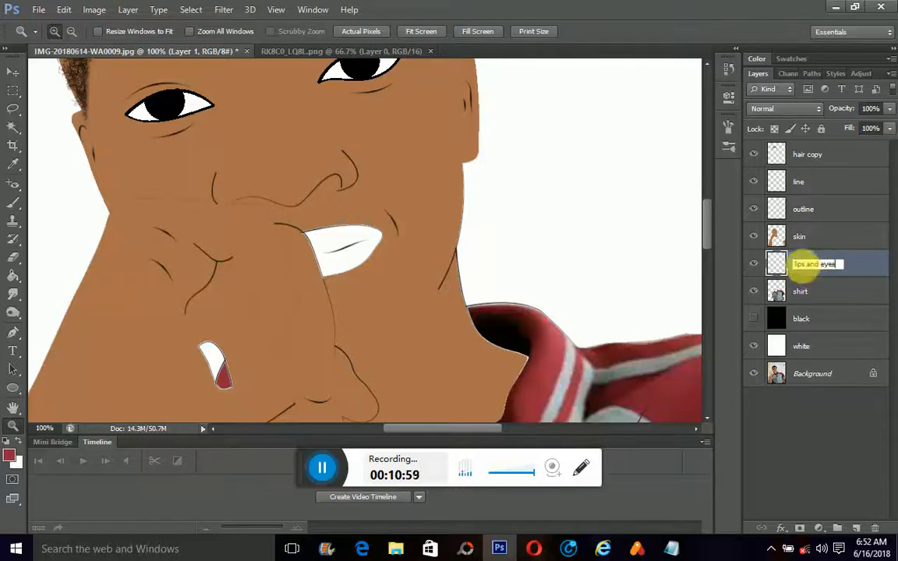
{"action": "key", "text": "Return"}
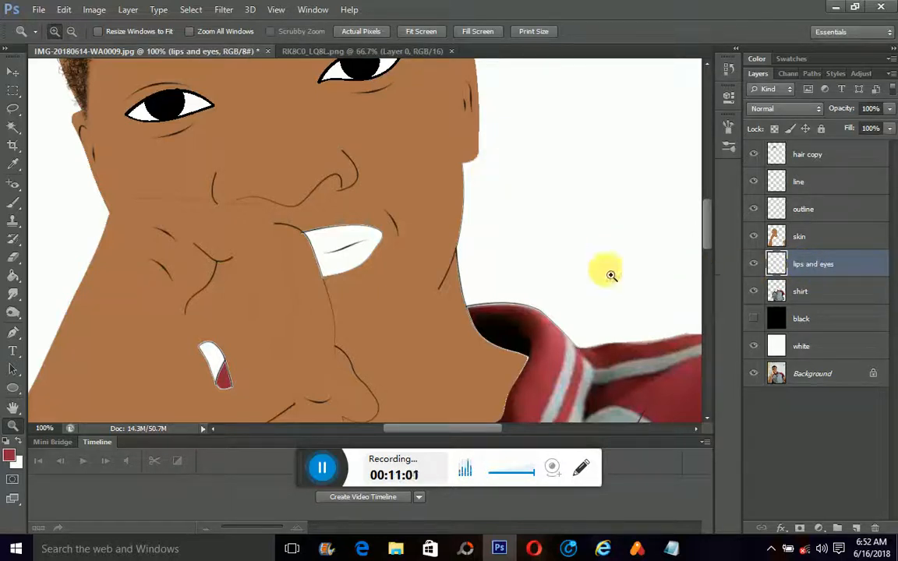
{"action": "left_click", "coordinate": [12, 127]}
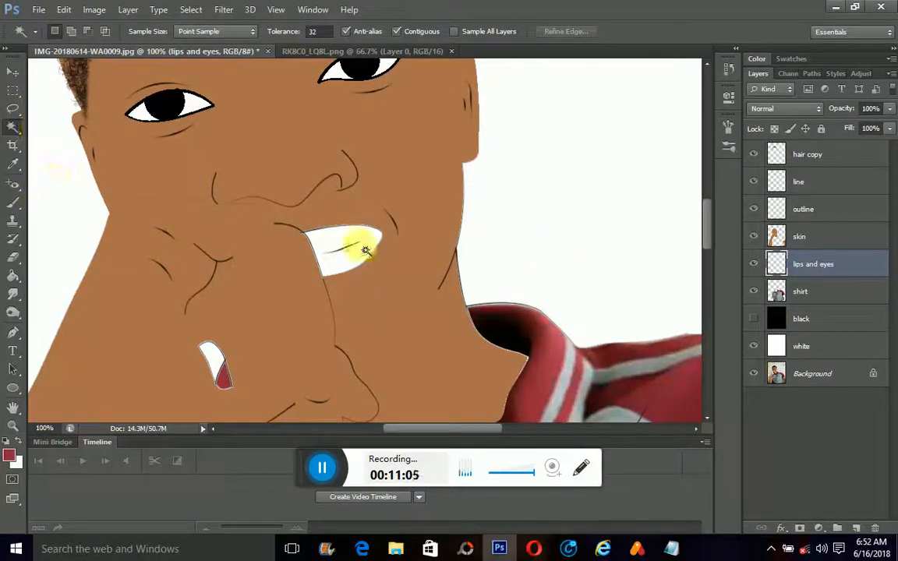
{"action": "left_click", "coordinate": [810, 212]}
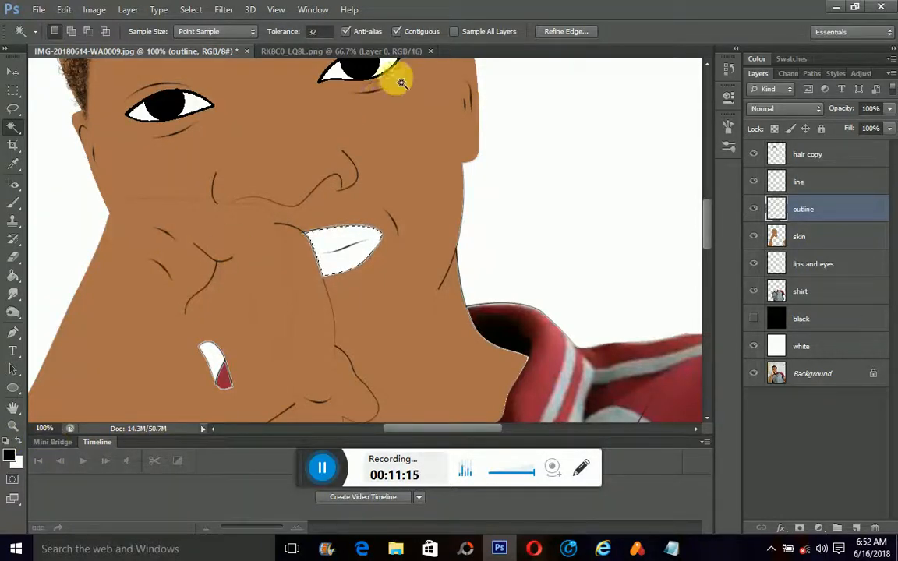
Step: Check the skin colour chart image, return to the portrait, and set the foreground colour to the muted pink ce9696
{"action": "left_click", "coordinate": [347, 51]}
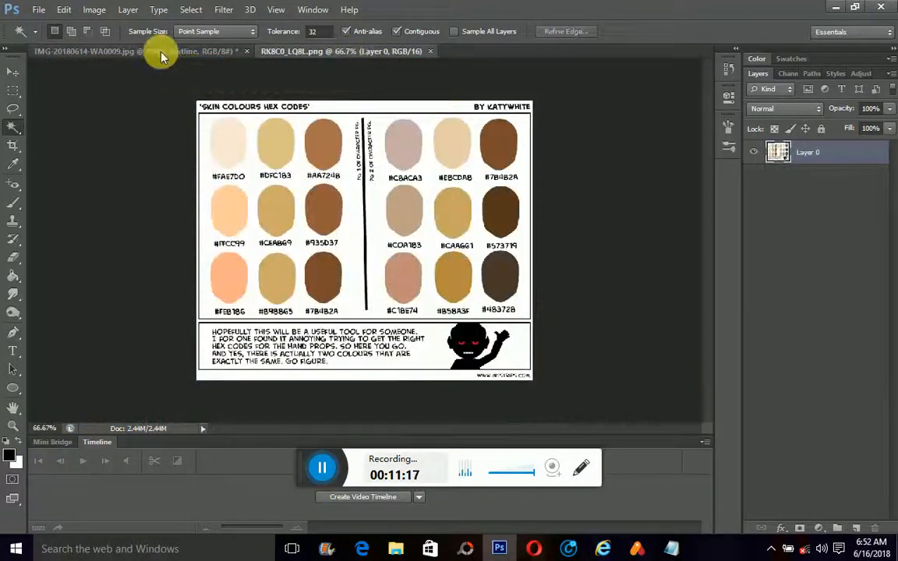
{"action": "left_click", "coordinate": [93, 51]}
{"action": "left_click", "coordinate": [10, 458]}
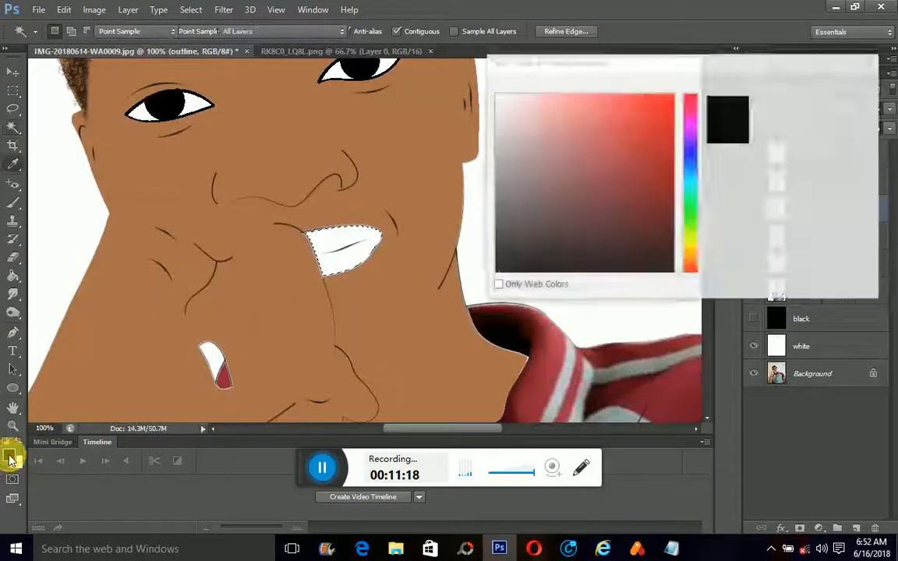
{"action": "left_click", "coordinate": [570, 187]}
{"action": "mouse_move", "coordinate": [570, 187]}
{"action": "left_mouse_down"}
{"action": "mouse_move", "coordinate": [570, 137]}
{"action": "mouse_move", "coordinate": [526, 152]}
{"action": "mouse_move", "coordinate": [555, 129]}
{"action": "mouse_move", "coordinate": [540, 125]}
{"action": "mouse_move", "coordinate": [566, 134]}
{"action": "mouse_move", "coordinate": [546, 137]}
{"action": "left_mouse_up"}
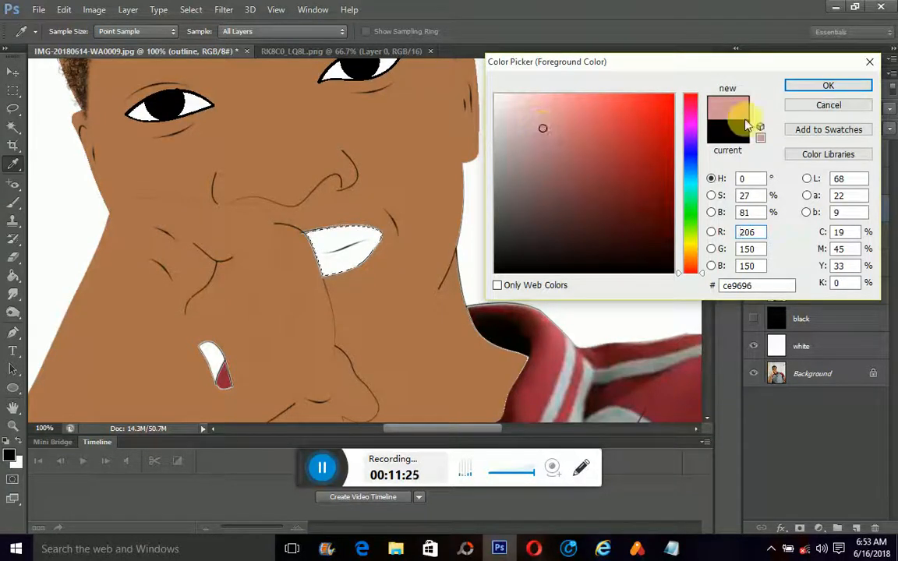
{"action": "left_click", "coordinate": [828, 85]}
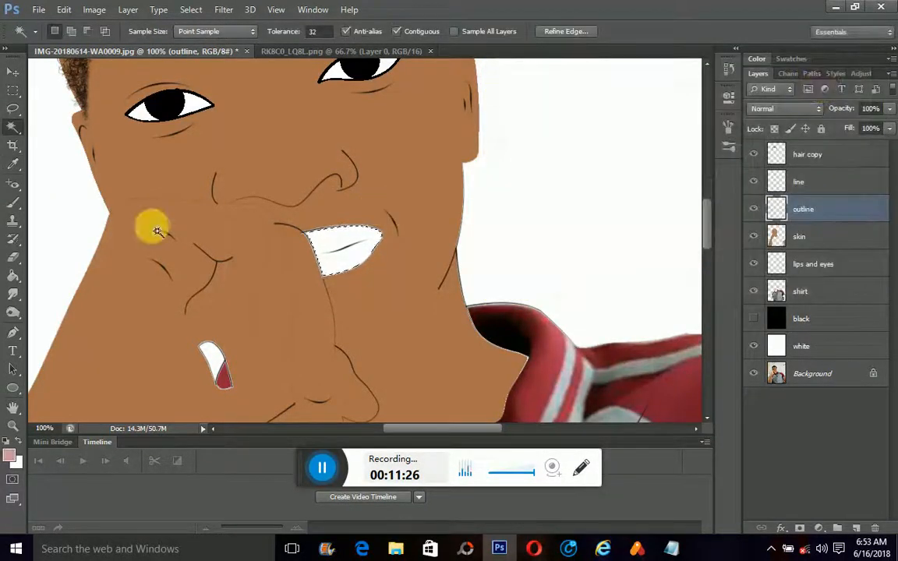
Step: Fill the selected mouth with the pink on the "lips and eyes" layer, deselect, and brush over the remaining pale lip edges
{"action": "left_click", "coordinate": [12, 277]}
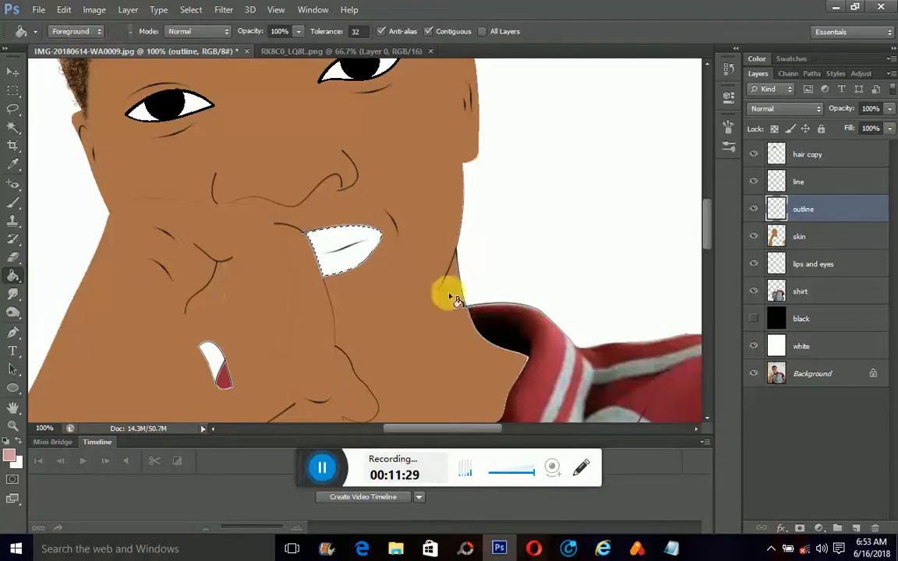
{"action": "left_click", "coordinate": [826, 267]}
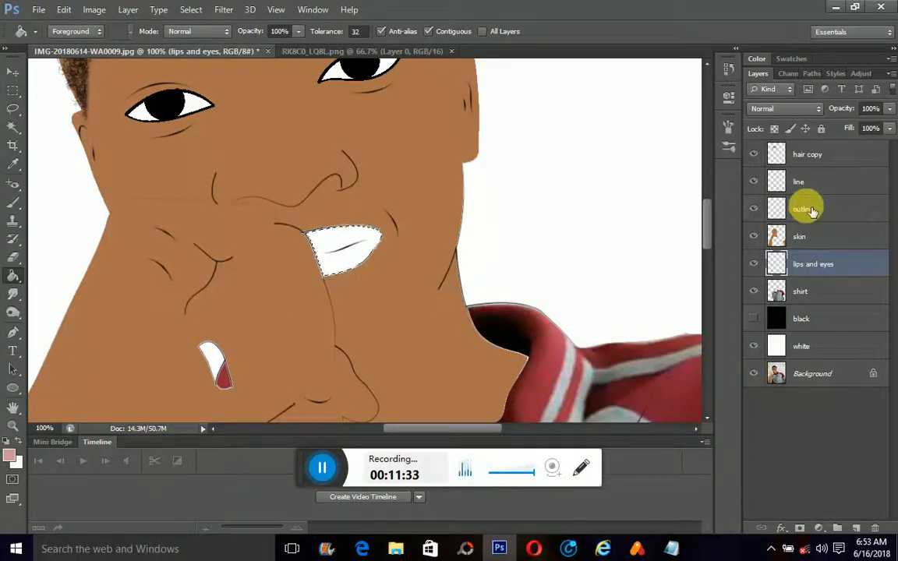
{"action": "left_click", "coordinate": [335, 241]}
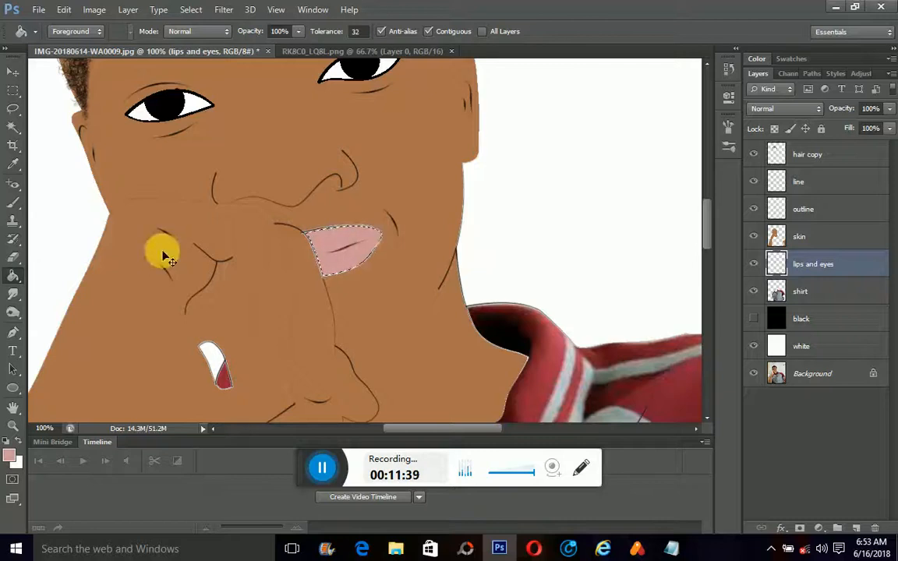
{"action": "key", "text": "ctrl+d"}
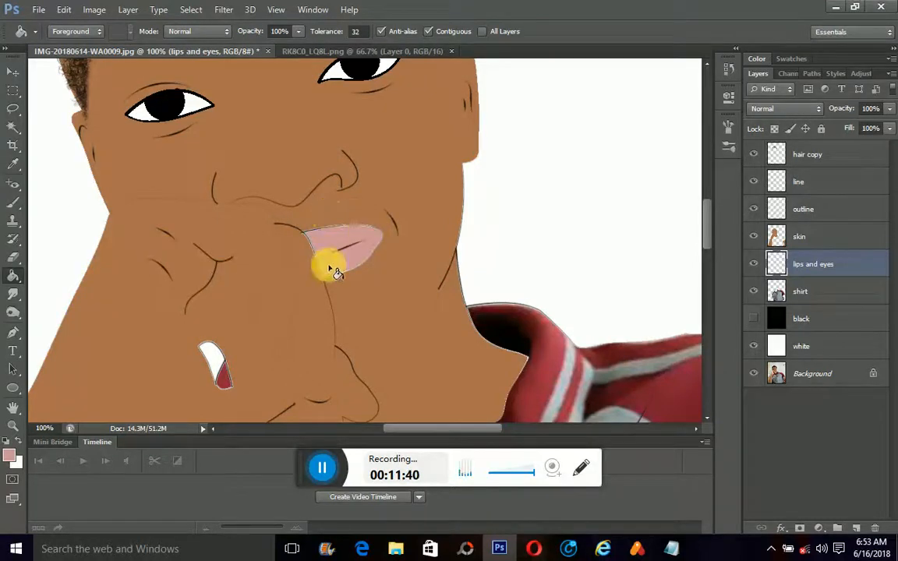
{"action": "left_click", "coordinate": [13, 202]}
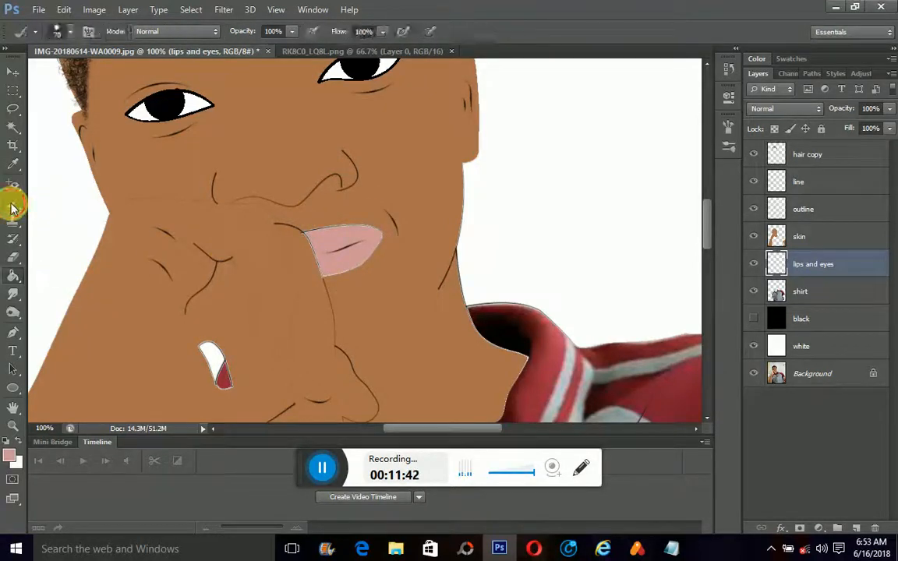
{"action": "mouse_move", "coordinate": [328, 242]}
{"action": "left_mouse_down"}
{"action": "mouse_move", "coordinate": [400, 256]}
{"action": "mouse_move", "coordinate": [329, 229]}
{"action": "mouse_move", "coordinate": [366, 263]}
{"action": "mouse_move", "coordinate": [349, 269]}
{"action": "mouse_move", "coordinate": [325, 257]}
{"action": "mouse_move", "coordinate": [320, 241]}
{"action": "mouse_move", "coordinate": [372, 258]}
{"action": "mouse_move", "coordinate": [344, 264]}
{"action": "left_mouse_up"}
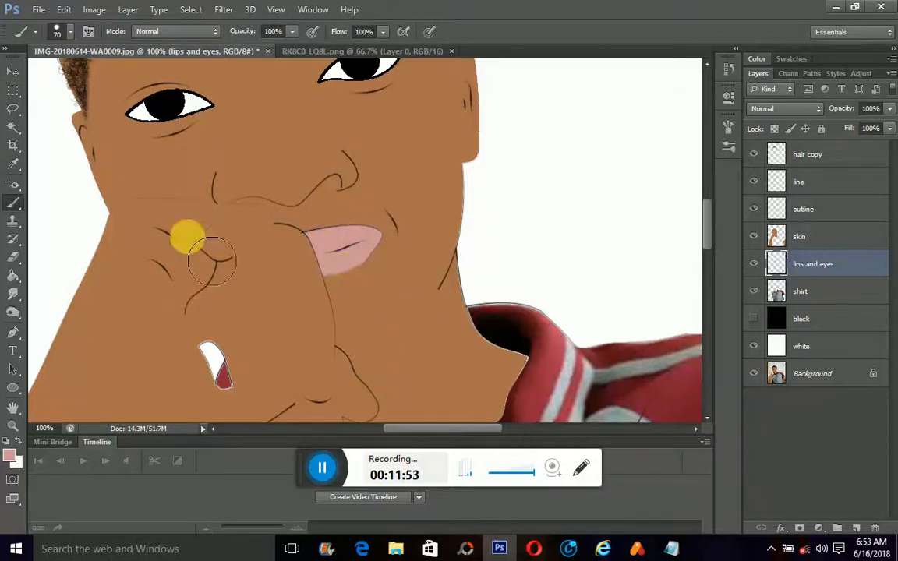
Step: Examine the coloured lips and the still unpainted eyes from a distance and up close
{"action": "left_click", "coordinate": [12, 428]}
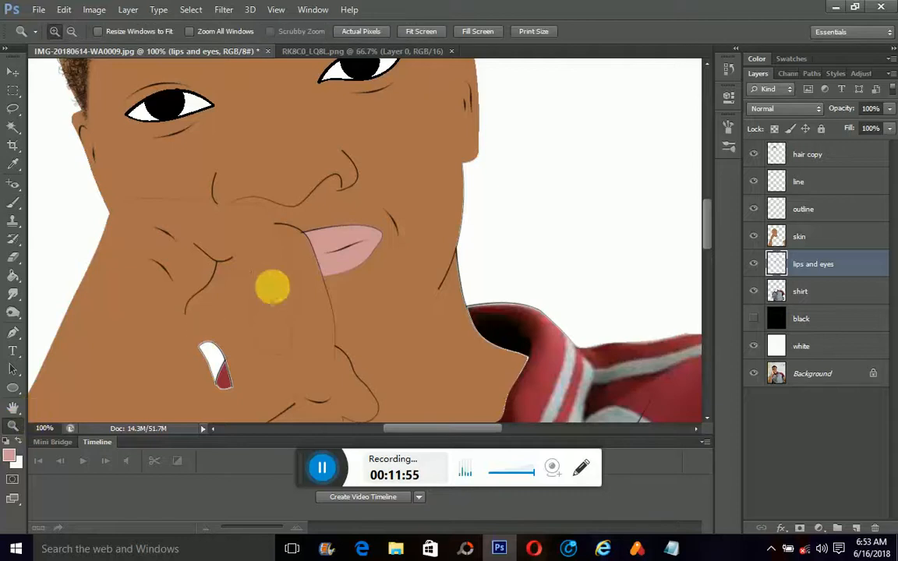
{"action": "left_click", "coordinate": [277, 291], "text": "alt"}
{"action": "left_click", "coordinate": [257, 214], "text": "alt"}
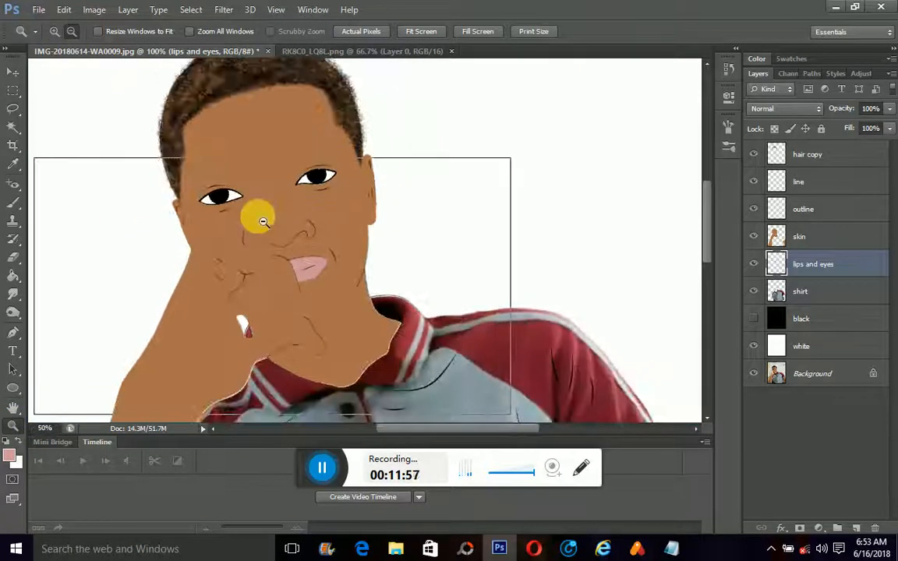
{"action": "left_click", "coordinate": [229, 205], "text": "alt"}
{"action": "left_click", "coordinate": [228, 203]}
{"action": "left_click", "coordinate": [277, 260]}
{"action": "left_click", "coordinate": [281, 261]}
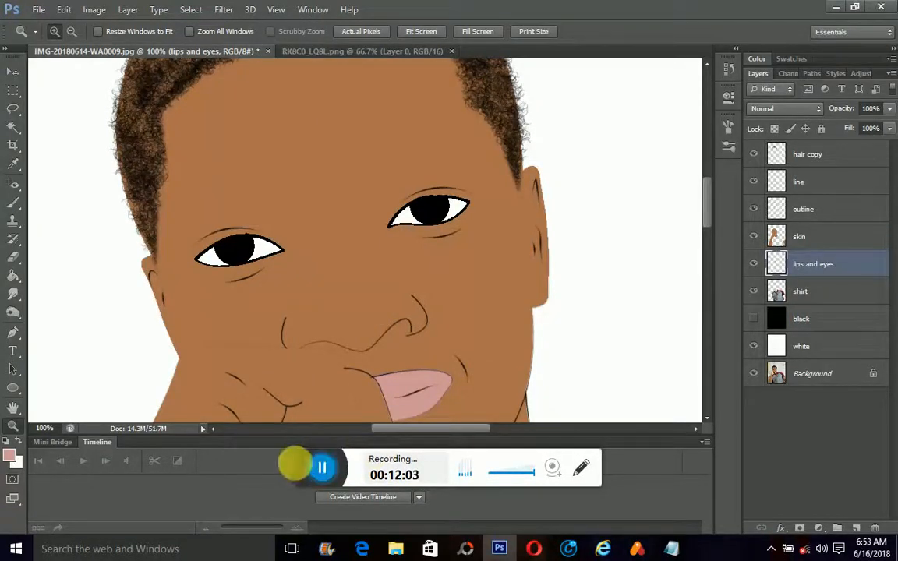
{"action": "left_click_drag", "start_coordinate": [306, 469], "coordinate": [306, 483]}
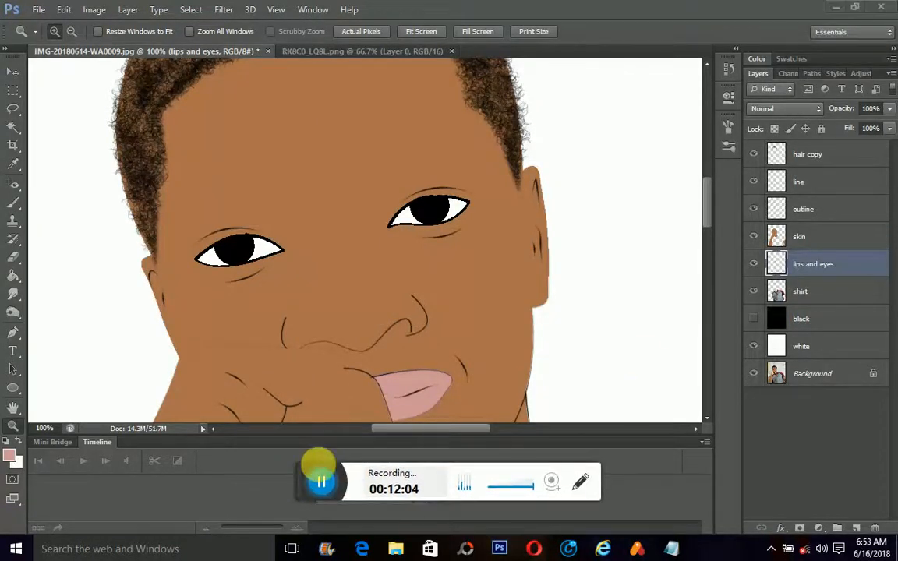
Step: Show the black layer and paint soft white into both eyes on the "lips and eyes" layer with a soft 70 px brush
{"action": "left_click", "coordinate": [759, 321]}
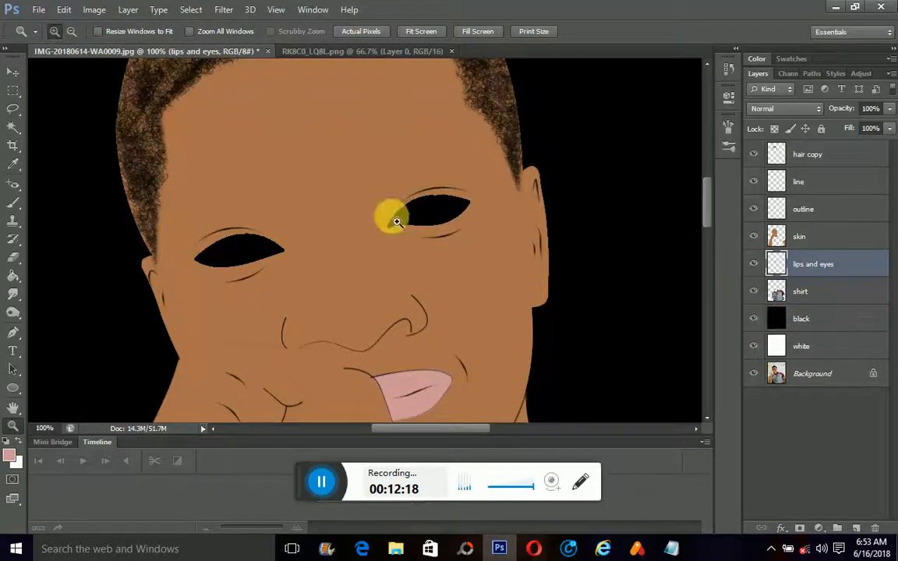
{"action": "left_click", "coordinate": [12, 201]}
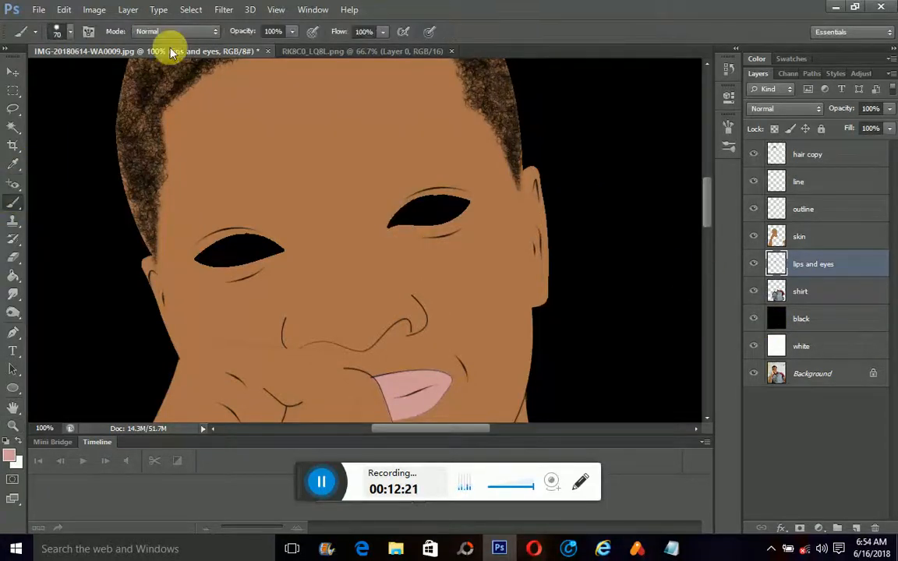
{"action": "left_click", "coordinate": [59, 28]}
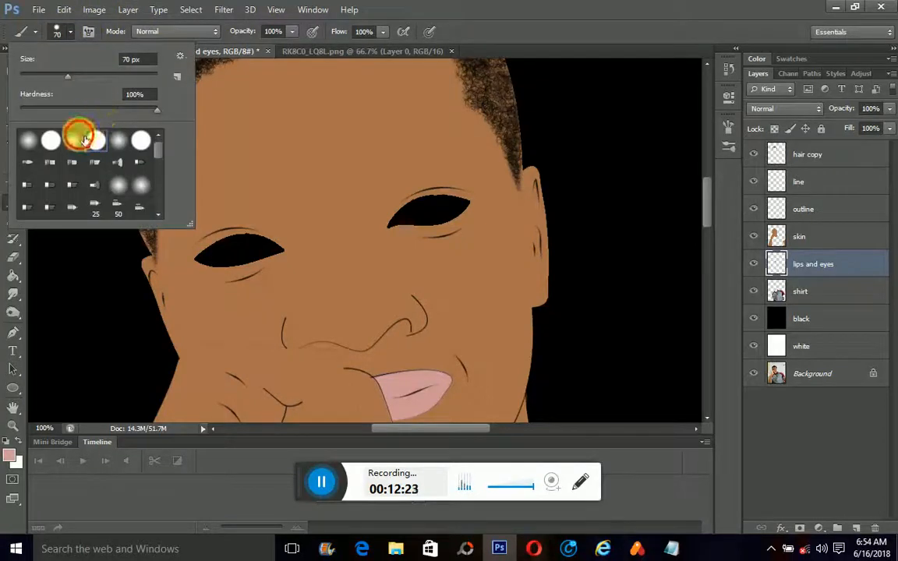
{"action": "left_click", "coordinate": [80, 137]}
{"action": "left_click", "coordinate": [503, 6]}
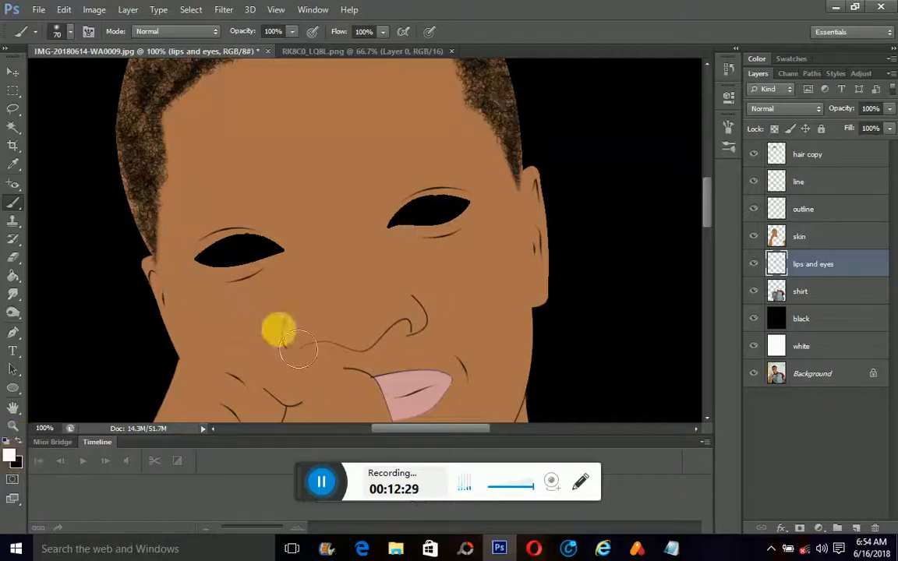
{"action": "left_click", "coordinate": [864, 270]}
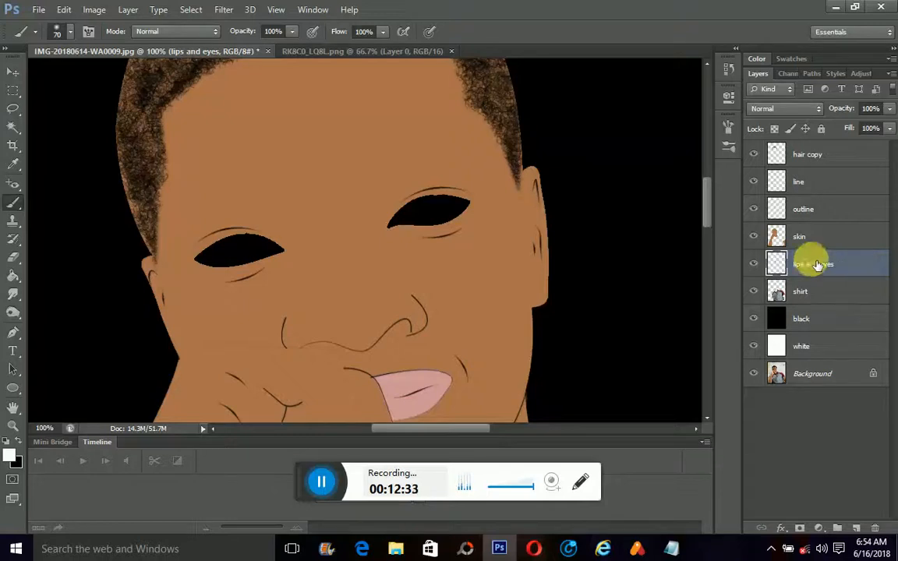
{"action": "mouse_move", "coordinate": [245, 276]}
{"action": "left_mouse_down"}
{"action": "mouse_move", "coordinate": [269, 267]}
{"action": "mouse_move", "coordinate": [261, 290]}
{"action": "left_mouse_up"}
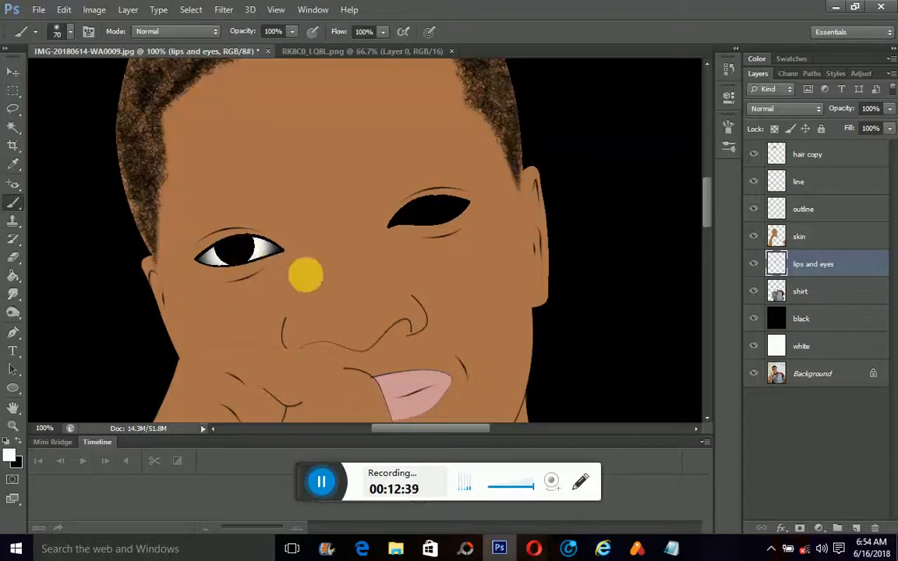
{"action": "left_click", "coordinate": [443, 228]}
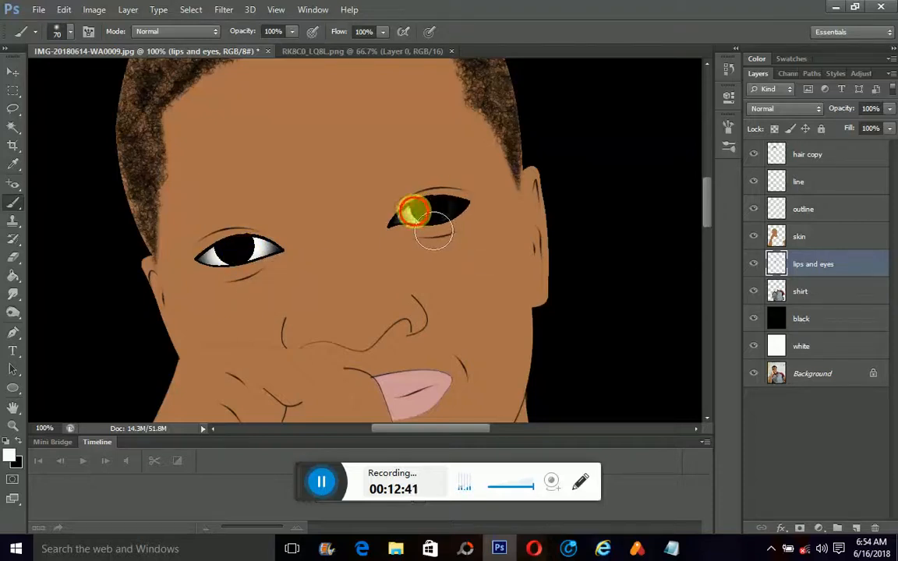
{"action": "left_click_drag", "start_coordinate": [433, 231], "coordinate": [451, 234]}
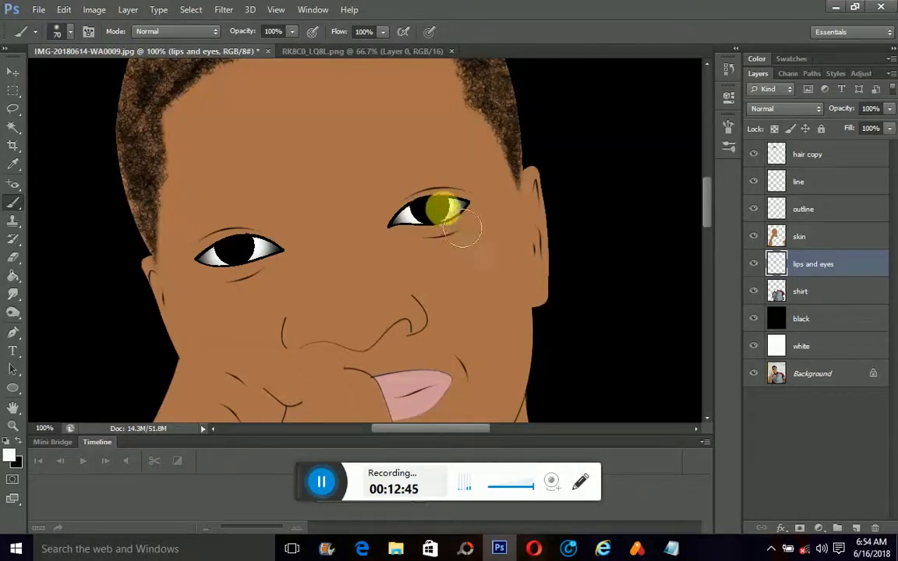
Step: Examine the painted eyes and lips against the black backdrop, viewing the whole portrait and the face up close
{"action": "left_click", "coordinate": [13, 425]}
{"action": "left_click", "coordinate": [380, 278], "text": "alt"}
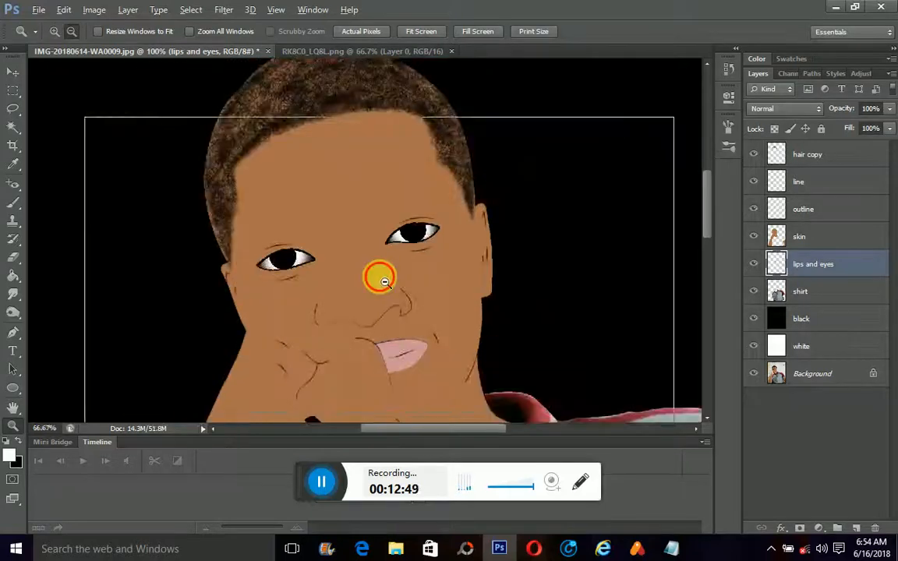
{"action": "left_click", "coordinate": [381, 275], "text": "alt"}
{"action": "left_click", "coordinate": [379, 279], "text": "alt"}
{"action": "left_click", "coordinate": [396, 279], "text": "alt"}
{"action": "left_click", "coordinate": [412, 283], "text": "alt"}
{"action": "left_click", "coordinate": [425, 287], "text": "alt"}
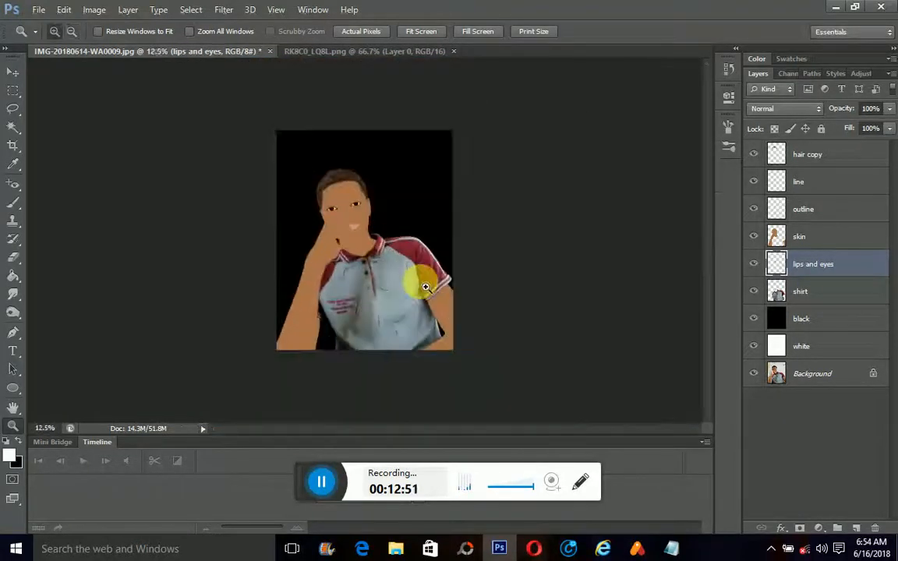
{"action": "left_click", "coordinate": [357, 224]}
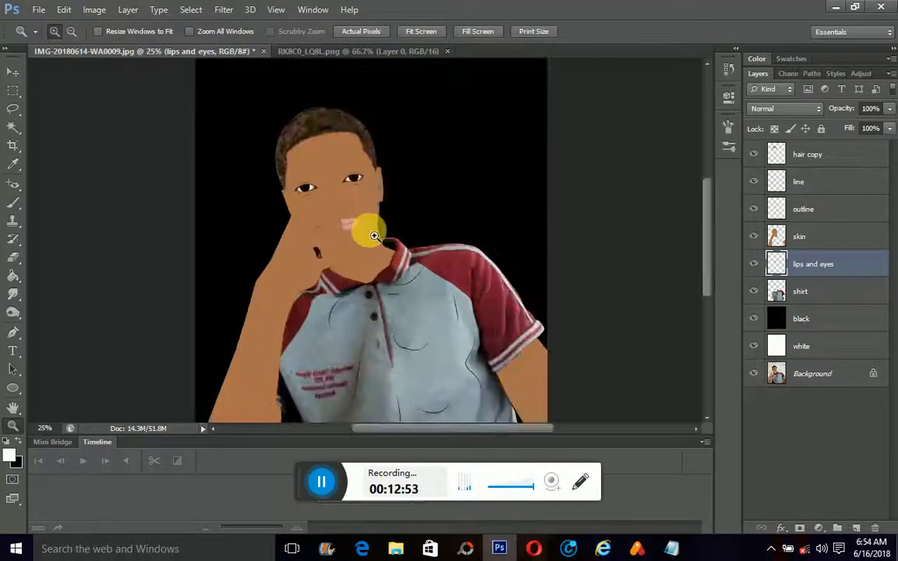
{"action": "scroll", "coordinate": [364, 230], "scroll_direction": "up", "scroll_amount": 2}
{"action": "scroll", "coordinate": [367, 234], "scroll_direction": "down", "scroll_amount": 3}
{"action": "scroll", "coordinate": [371, 238], "scroll_direction": "up", "scroll_amount": 2}
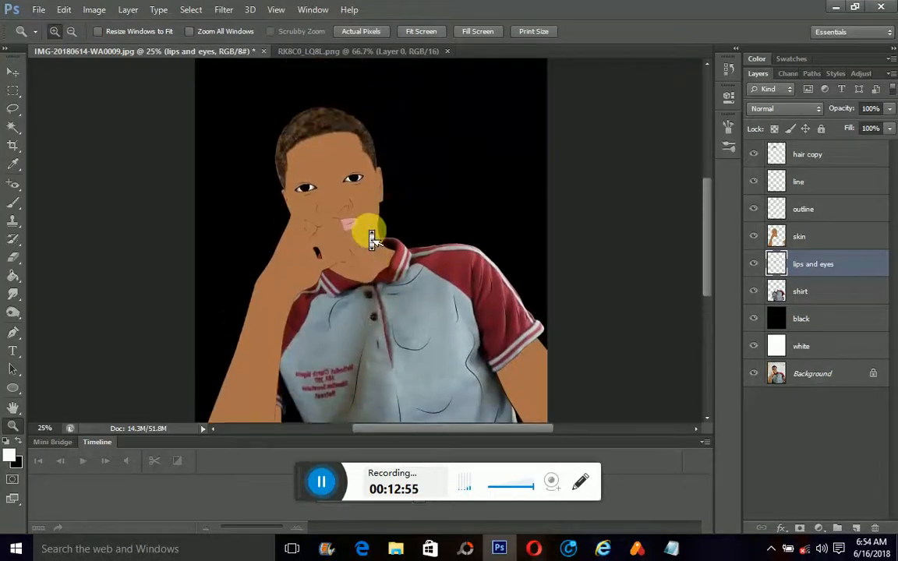
{"action": "scroll", "coordinate": [372, 239], "scroll_direction": "up", "scroll_amount": 2}
{"action": "scroll", "coordinate": [373, 238], "scroll_direction": "down", "scroll_amount": 2}
{"action": "scroll", "coordinate": [373, 239], "scroll_direction": "up", "scroll_amount": 2}
{"action": "scroll", "coordinate": [372, 238], "scroll_direction": "down", "scroll_amount": 3}
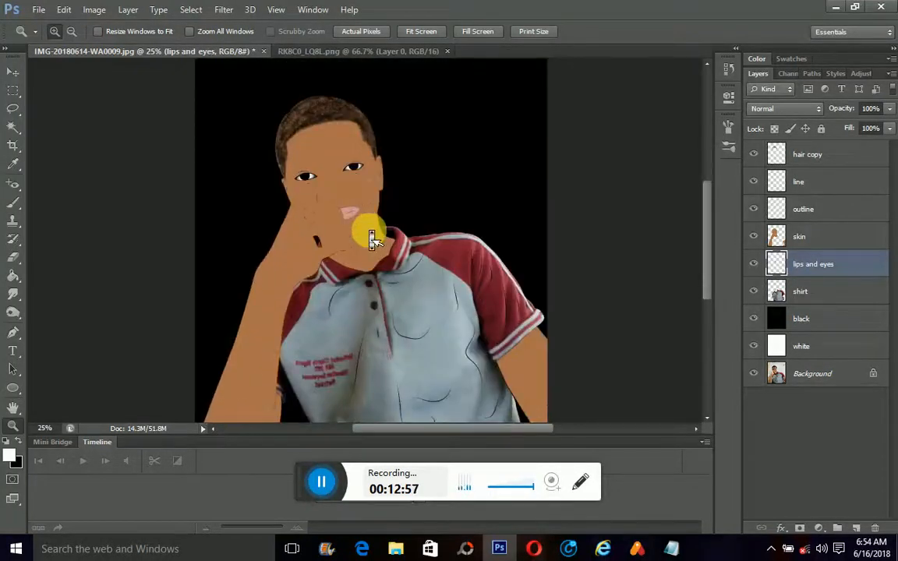
{"action": "scroll", "coordinate": [373, 239], "scroll_direction": "down", "scroll_amount": 1}
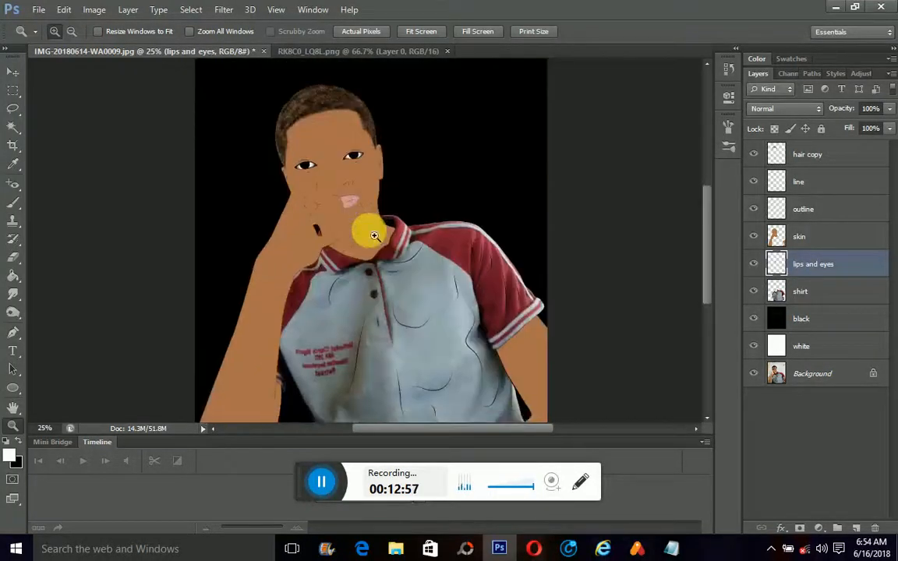
{"action": "left_click", "coordinate": [345, 164]}
{"action": "left_click", "coordinate": [344, 164]}
{"action": "left_click", "coordinate": [351, 180]}
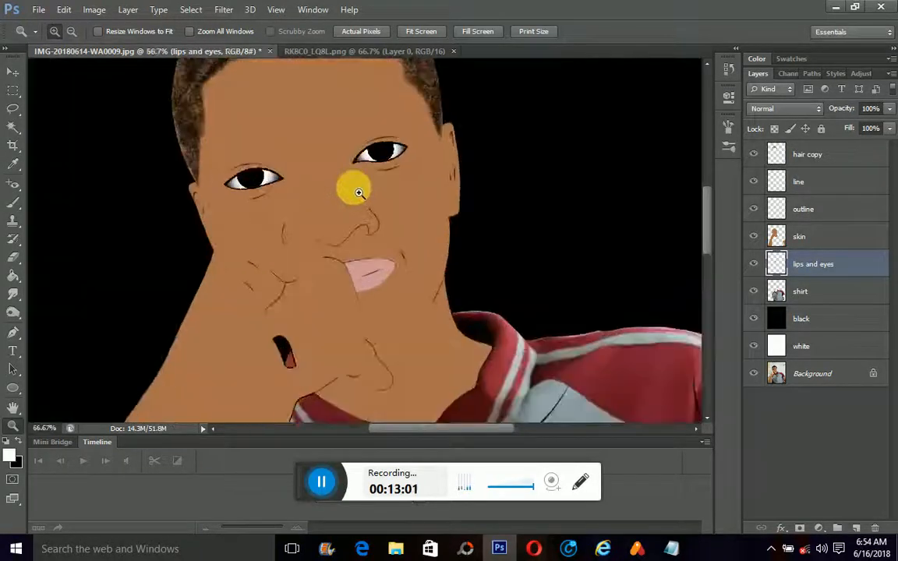
{"action": "left_click", "coordinate": [358, 192]}
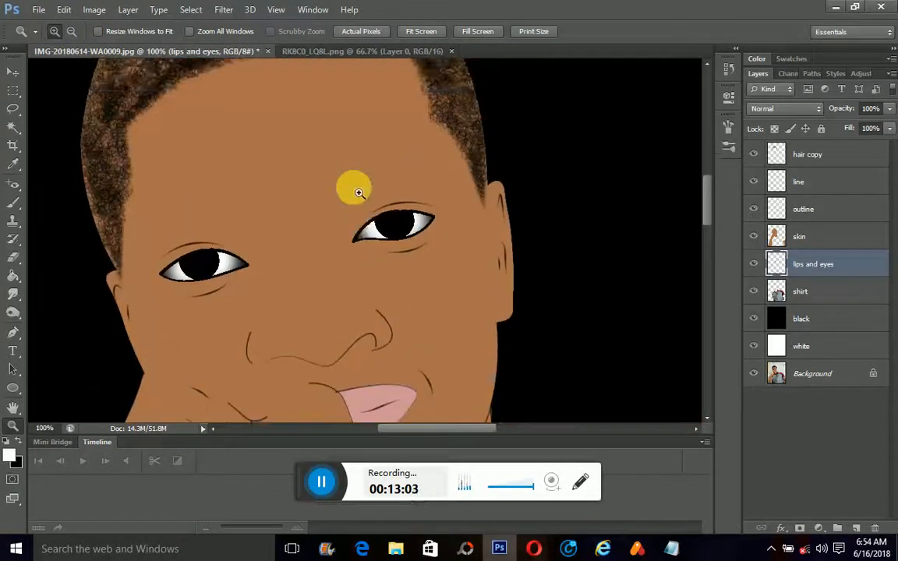
{"action": "scroll", "coordinate": [359, 192], "scroll_direction": "down", "scroll_amount": 4}
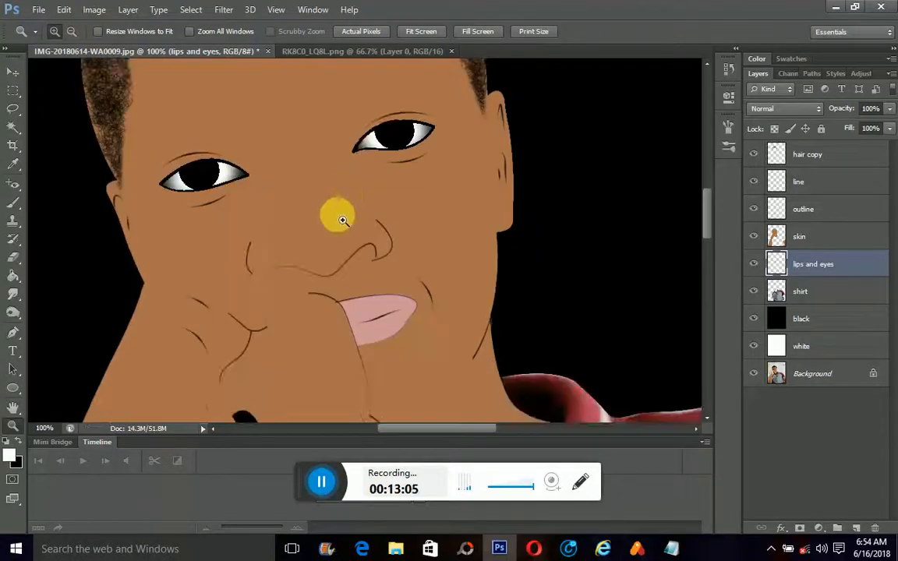
{"action": "left_click", "coordinate": [343, 220], "text": "alt"}
{"action": "left_click", "coordinate": [337, 212], "text": "alt"}
{"action": "left_click", "coordinate": [337, 212], "text": "alt"}
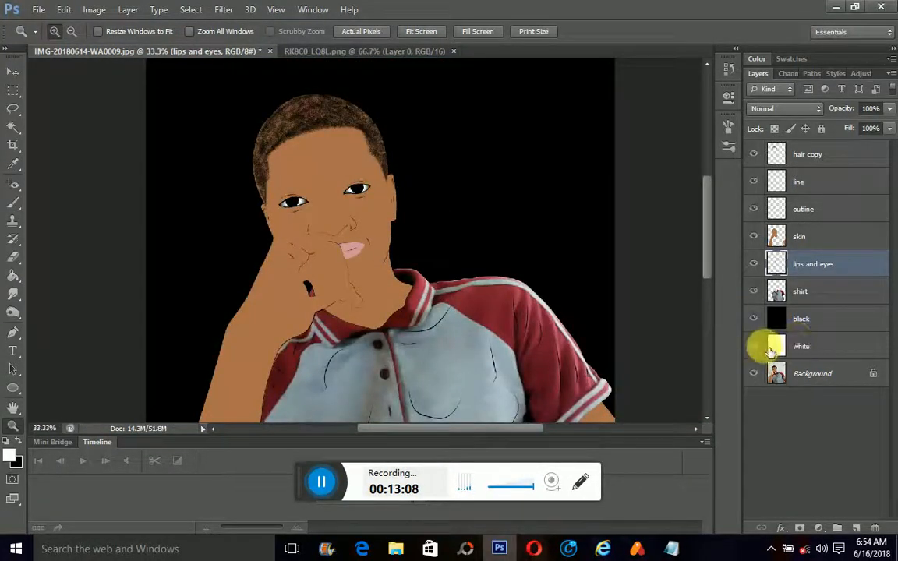
Step: Hide the black layer and show the white layer as the backdrop behind the figure
{"action": "left_click", "coordinate": [753, 319]}
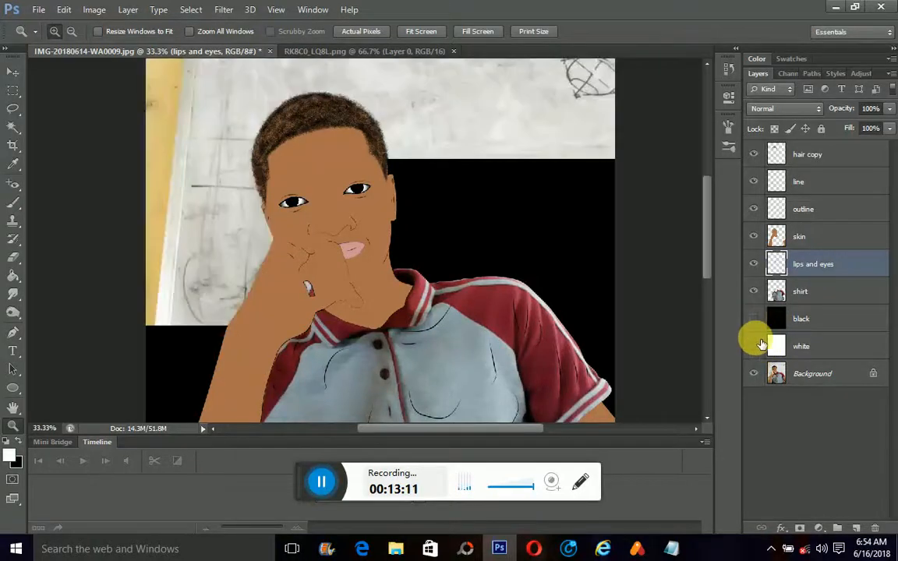
{"action": "left_click", "coordinate": [753, 345]}
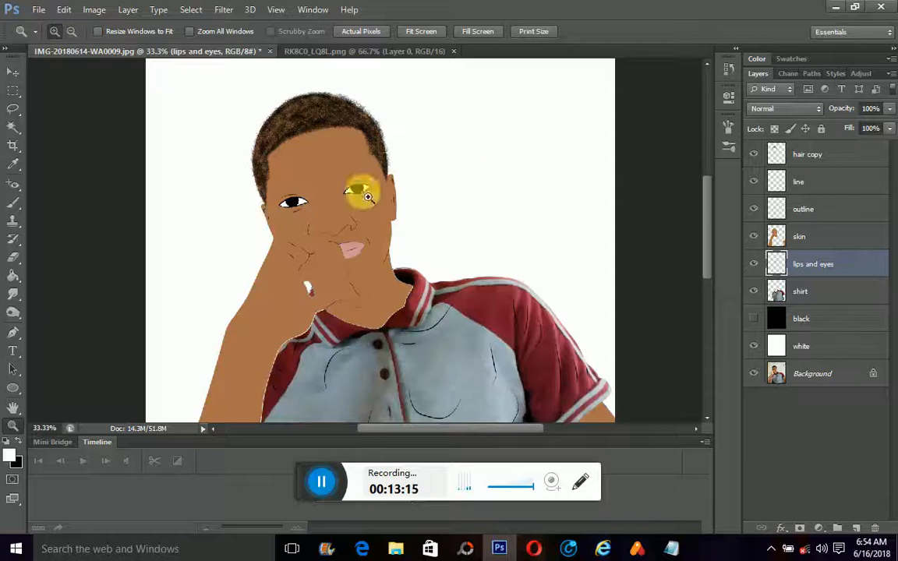
{"action": "left_click", "coordinate": [292, 233], "text": "alt"}
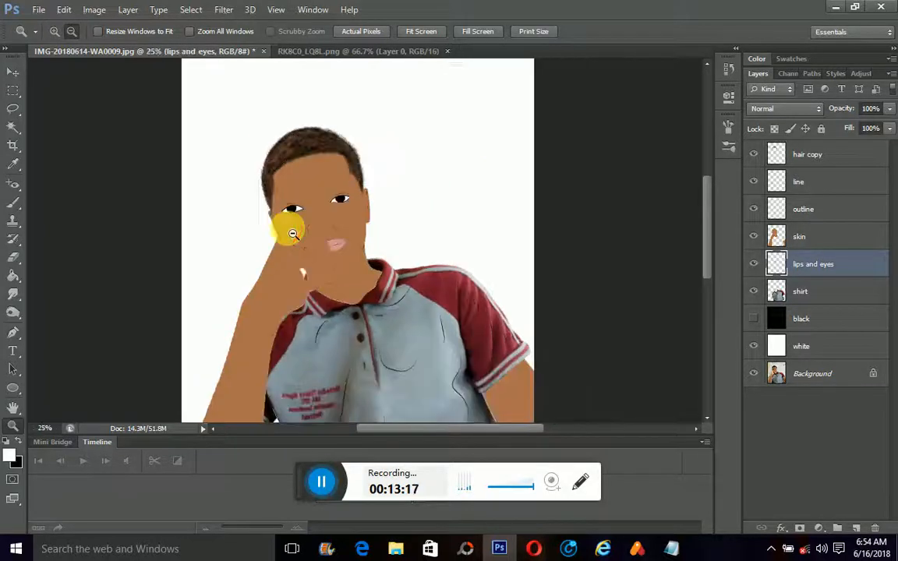
Step: Examine the painted eyes and lips against the white backdrop, viewing the face up close and the whole portrait
{"action": "left_click", "coordinate": [289, 230], "text": "alt"}
{"action": "left_click", "coordinate": [320, 202]}
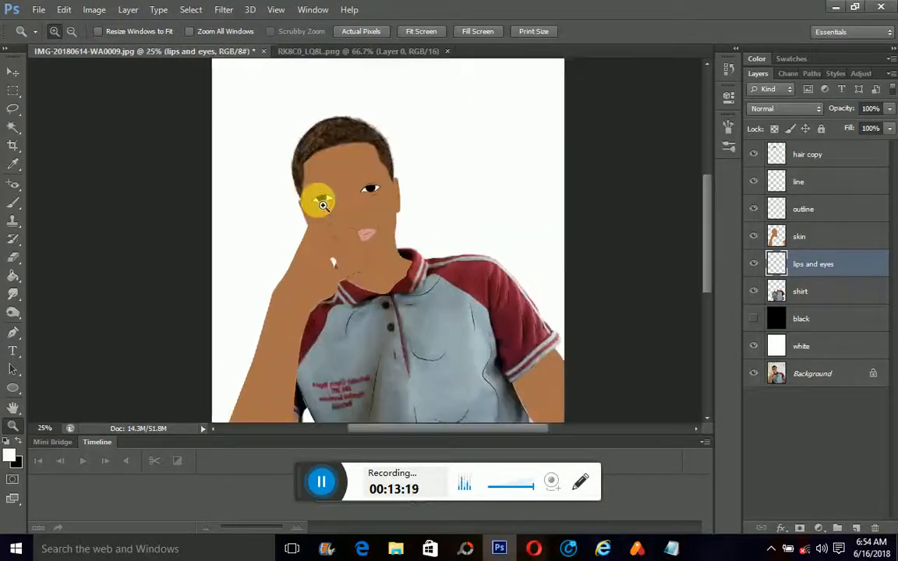
{"action": "left_click", "coordinate": [315, 200]}
{"action": "left_click", "coordinate": [418, 197]}
{"action": "scroll", "coordinate": [419, 197], "scroll_direction": "down", "scroll_amount": 2}
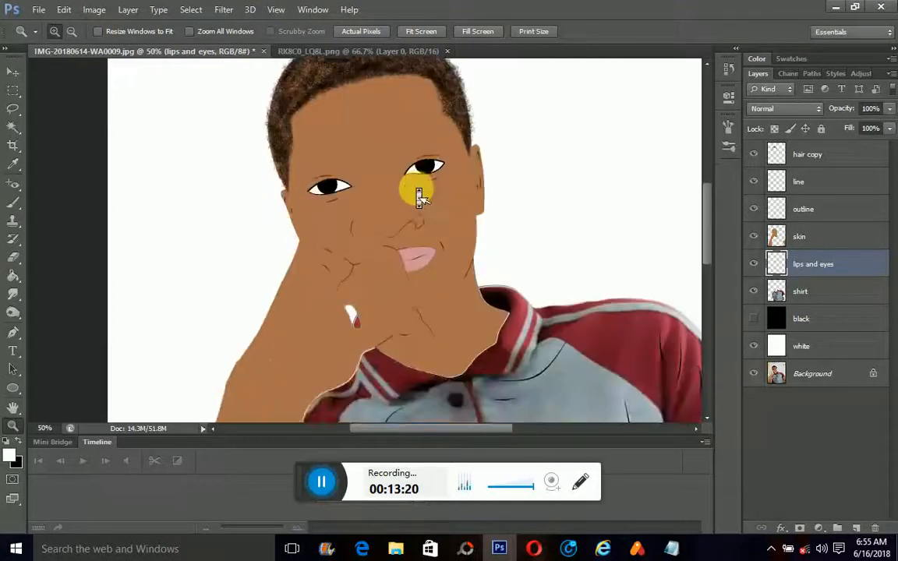
{"action": "left_click", "coordinate": [421, 192], "text": "alt"}
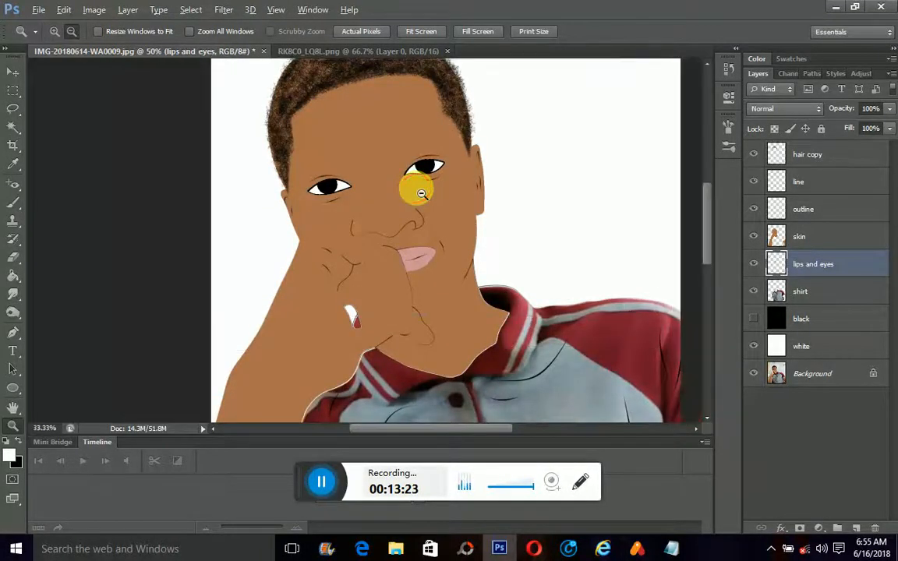
{"action": "left_click", "coordinate": [421, 193], "text": "alt"}
{"action": "left_click", "coordinate": [421, 192], "text": "alt"}
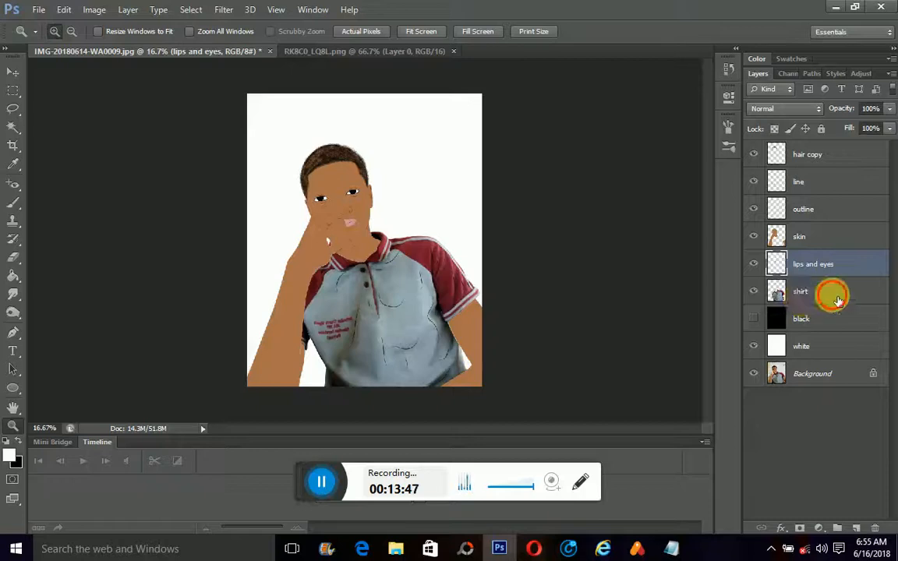
Step: Apply a Smart Blur to the "shirt" layer with radius 77.9, threshold 77.9 and High quality
{"action": "left_click", "coordinate": [829, 293]}
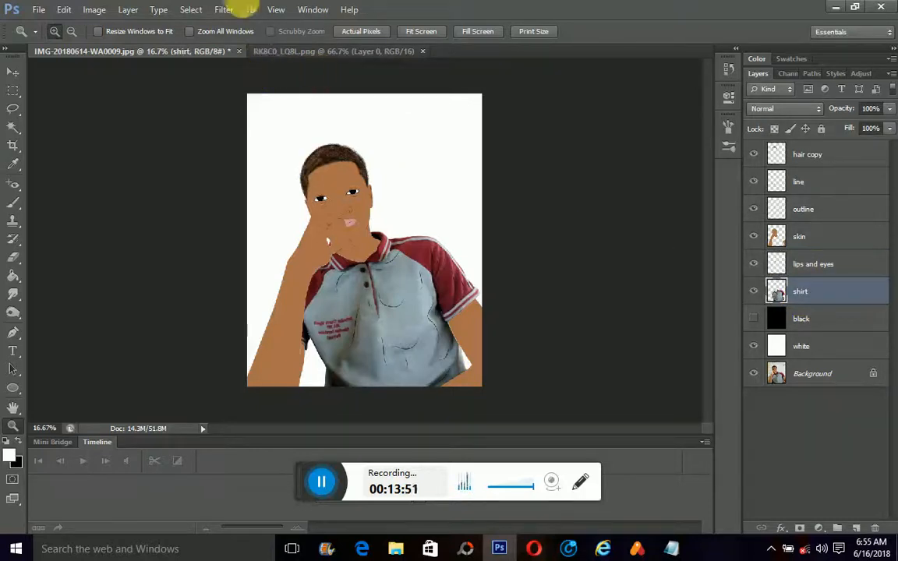
{"action": "left_click", "coordinate": [224, 10]}
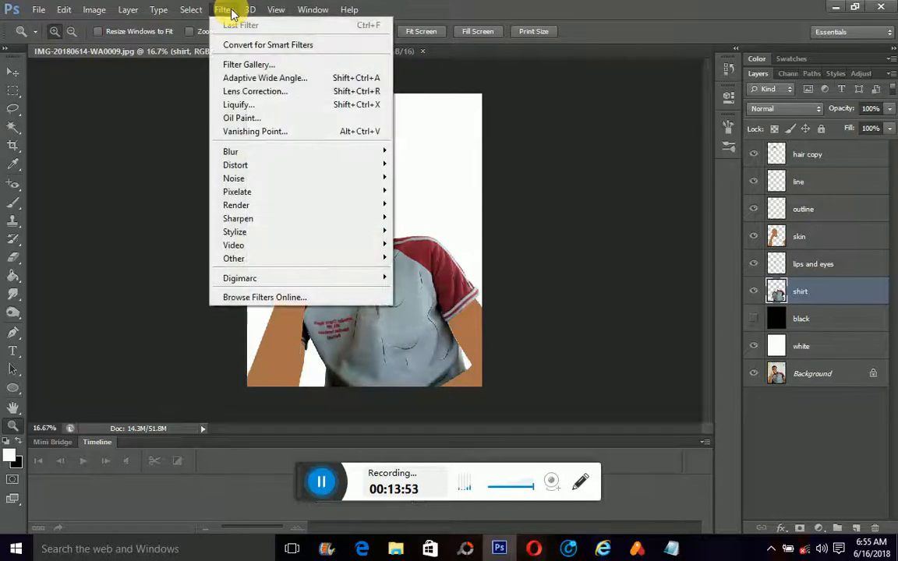
{"action": "left_click", "coordinate": [817, 295]}
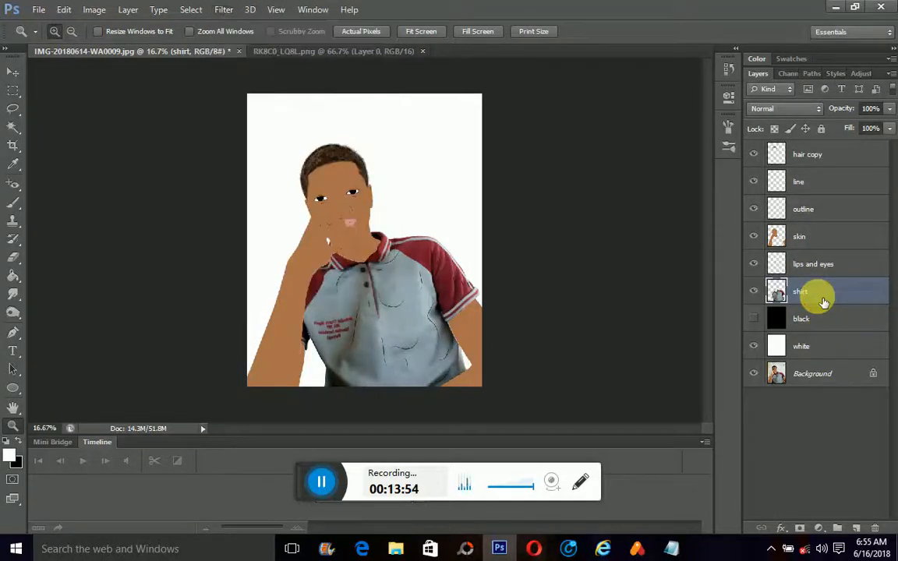
{"action": "left_click", "coordinate": [190, 10]}
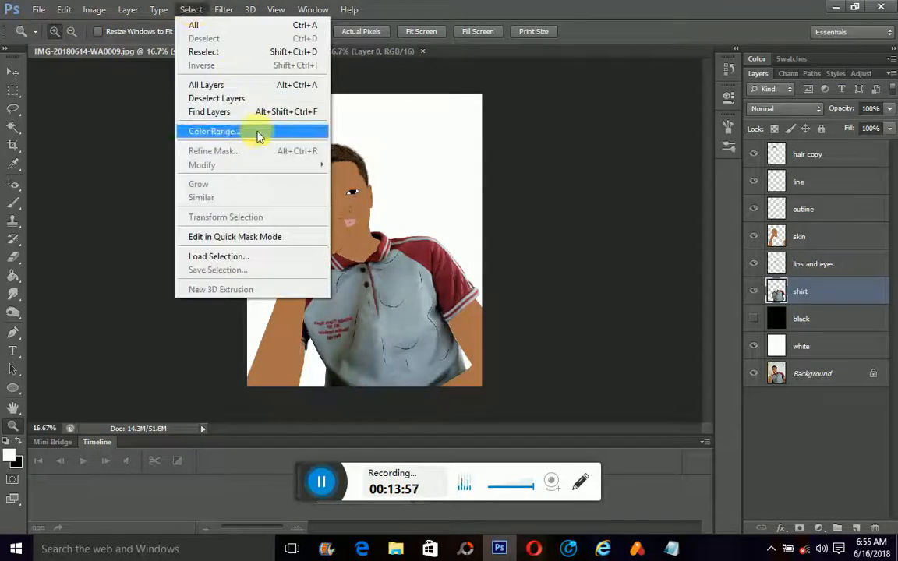
{"action": "mouse_move", "coordinate": [229, 10]}
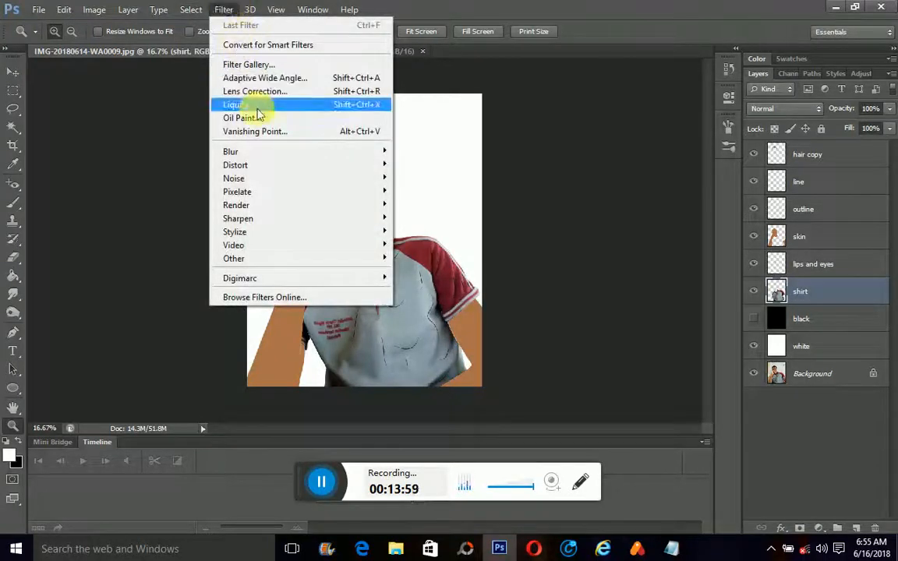
{"action": "mouse_move", "coordinate": [344, 152]}
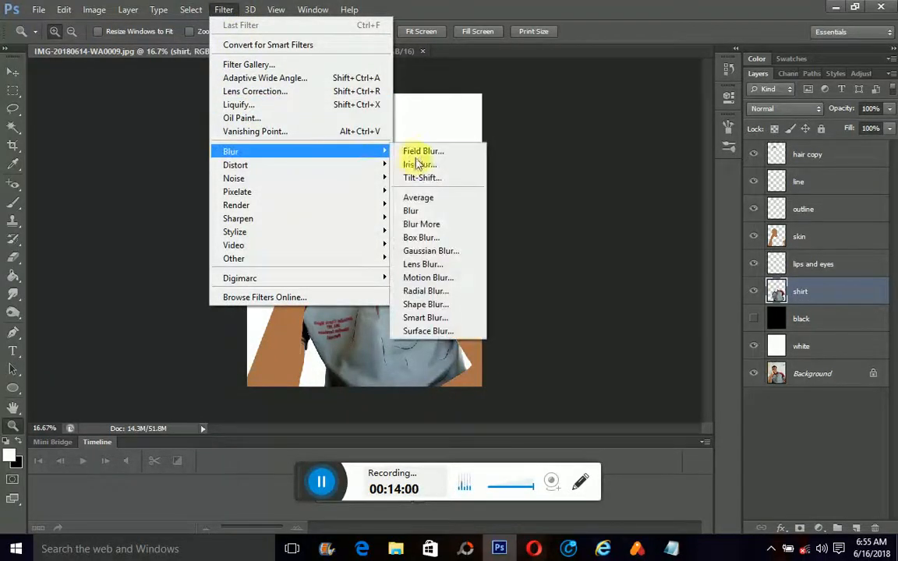
{"action": "left_click", "coordinate": [441, 319]}
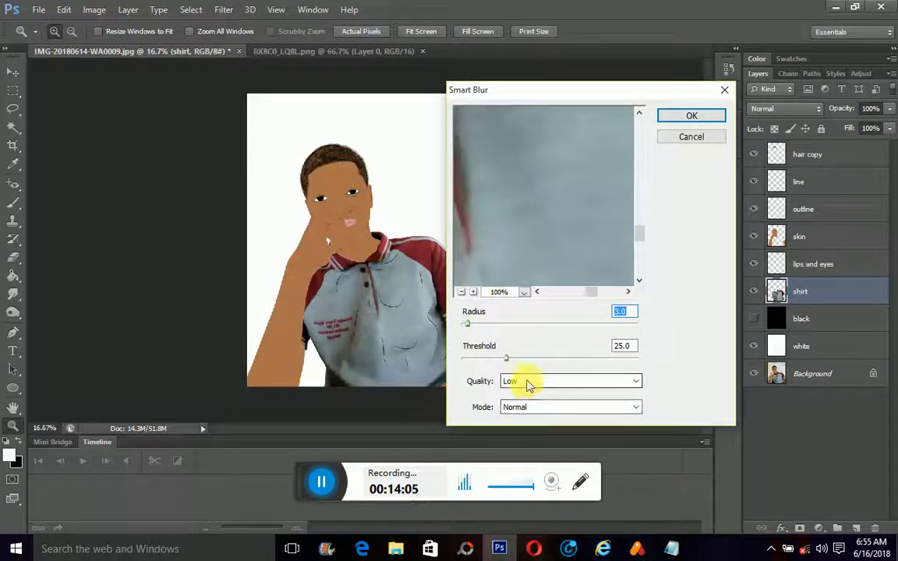
{"action": "left_click", "coordinate": [527, 382]}
{"action": "left_click", "coordinate": [529, 415]}
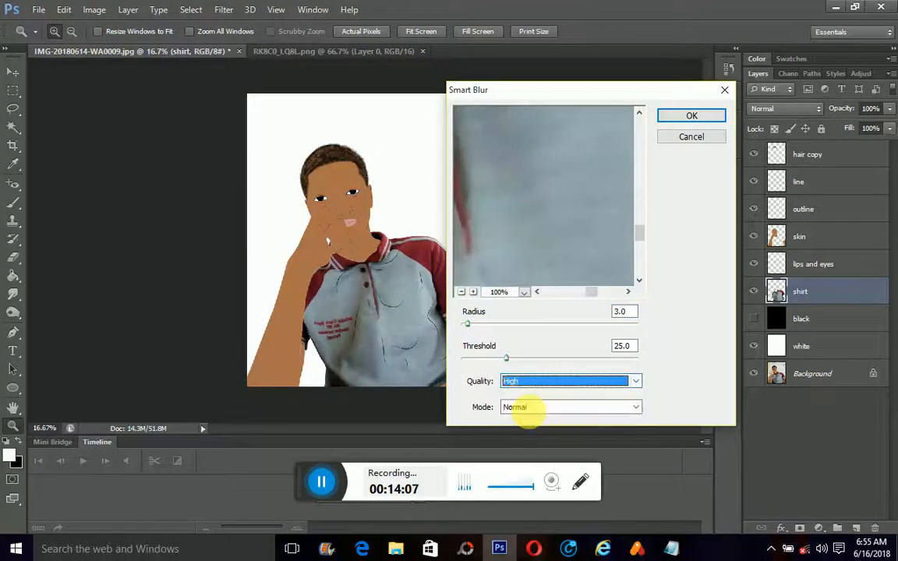
{"action": "left_click", "coordinate": [598, 324]}
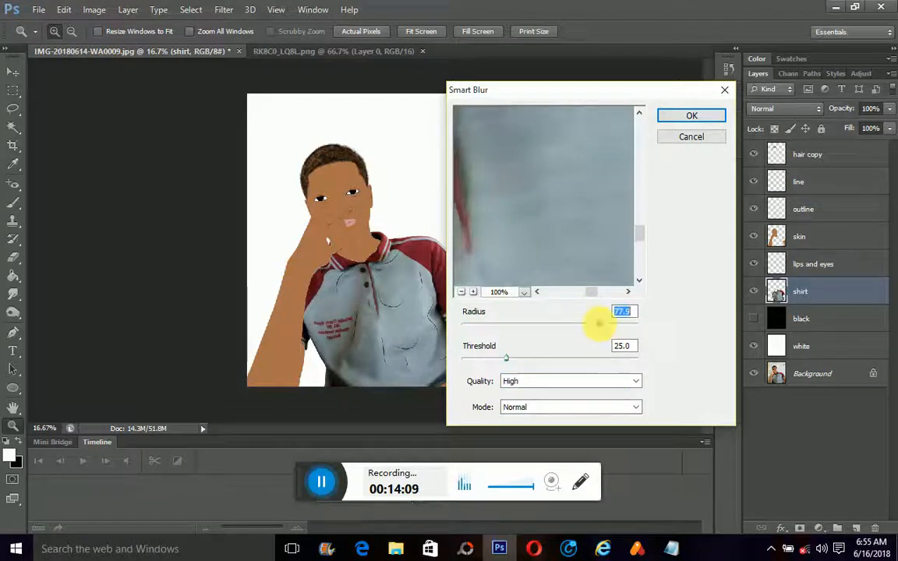
{"action": "left_click", "coordinate": [598, 358]}
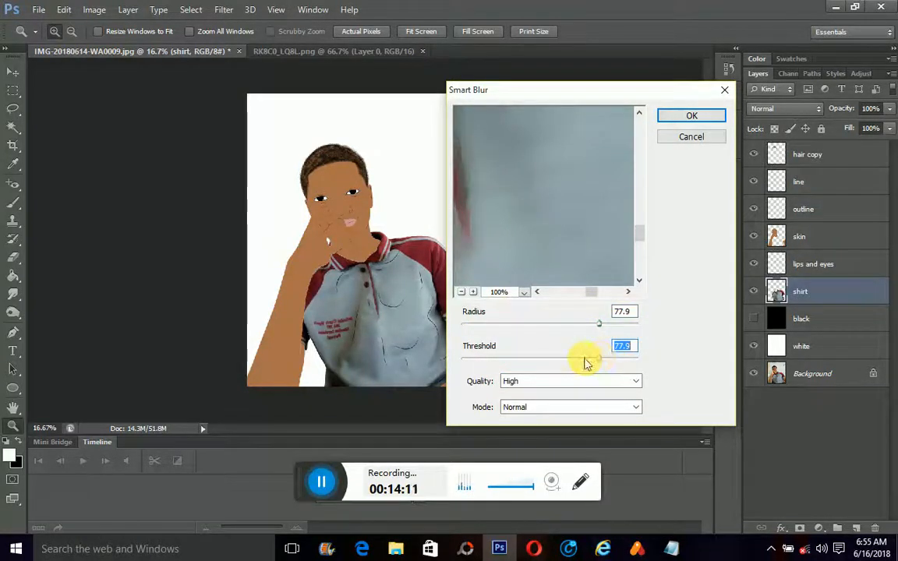
{"action": "left_click", "coordinate": [676, 117]}
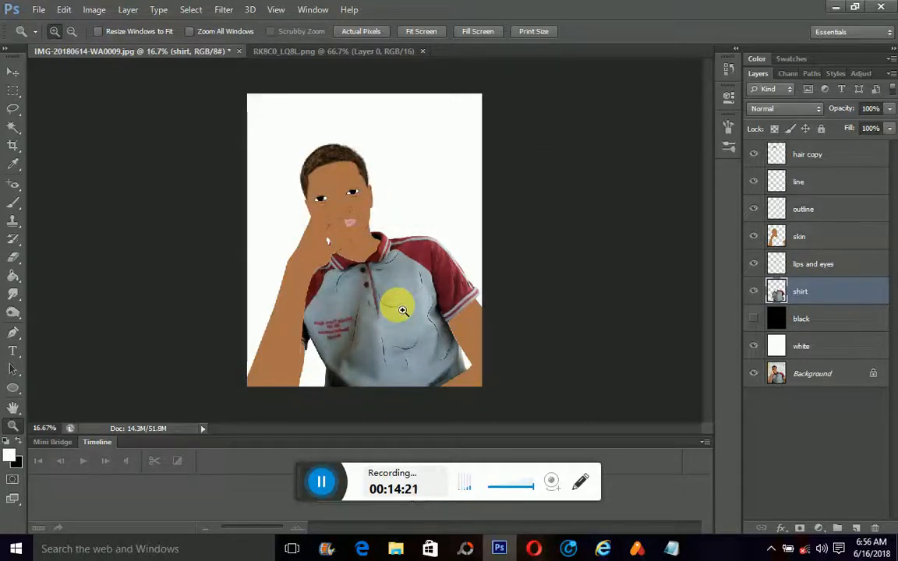
Step: Darken the shirt's sleeves, collar and front folds with the Burn tool on midtones at 22% exposure, using brushes up to 400 px
{"action": "left_click", "coordinate": [402, 294]}
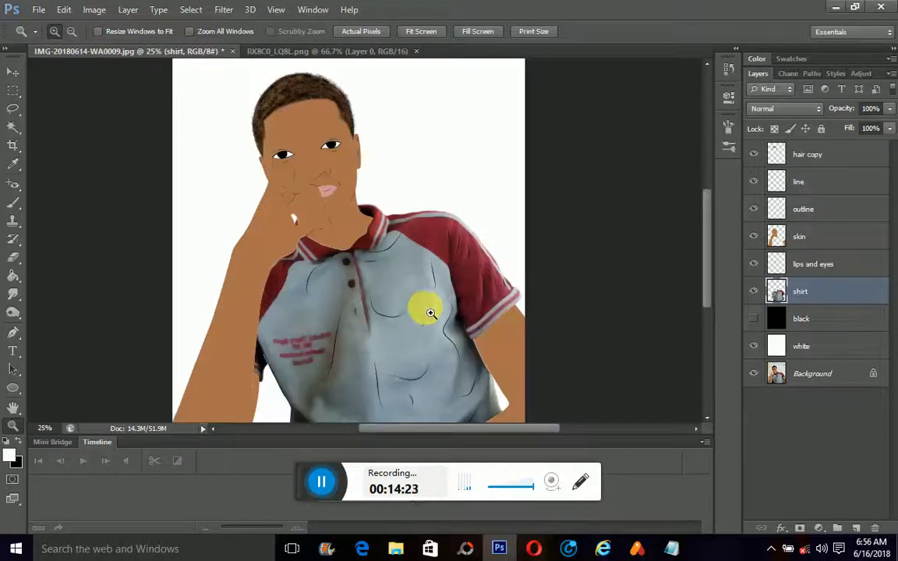
{"action": "scroll", "coordinate": [425, 312], "scroll_direction": "down", "scroll_amount": 3}
{"action": "scroll", "coordinate": [430, 312], "scroll_direction": "up", "scroll_amount": 3}
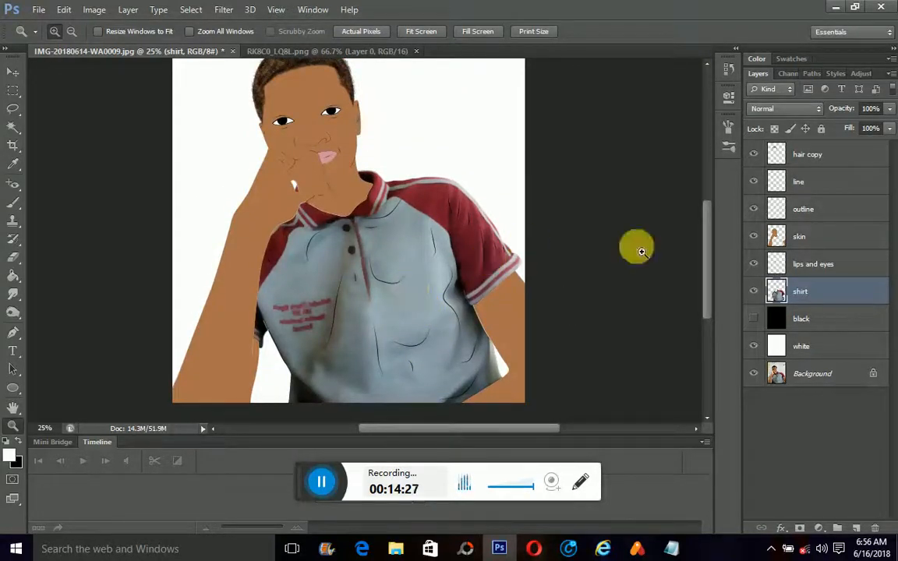
{"action": "left_click", "coordinate": [11, 298]}
{"action": "left_click", "coordinate": [11, 312]}
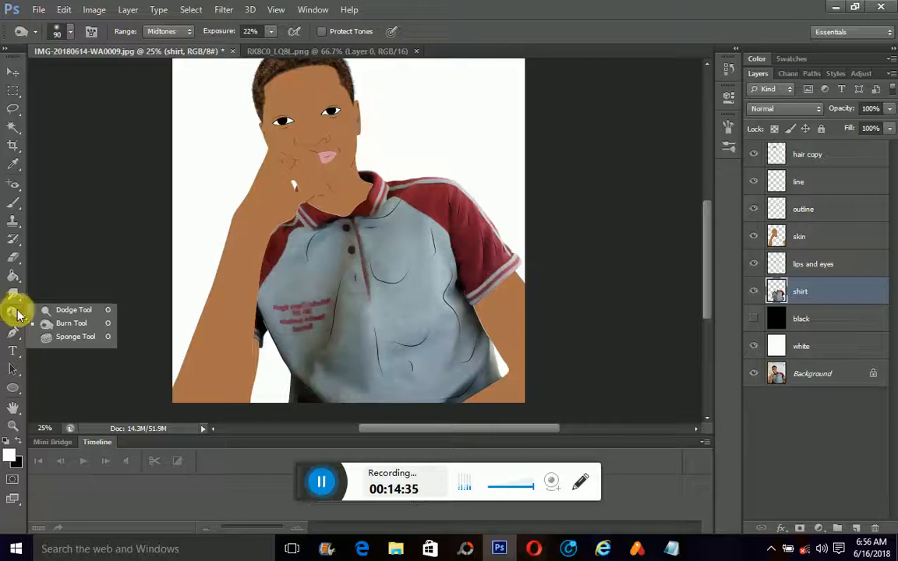
{"action": "left_click", "coordinate": [66, 326]}
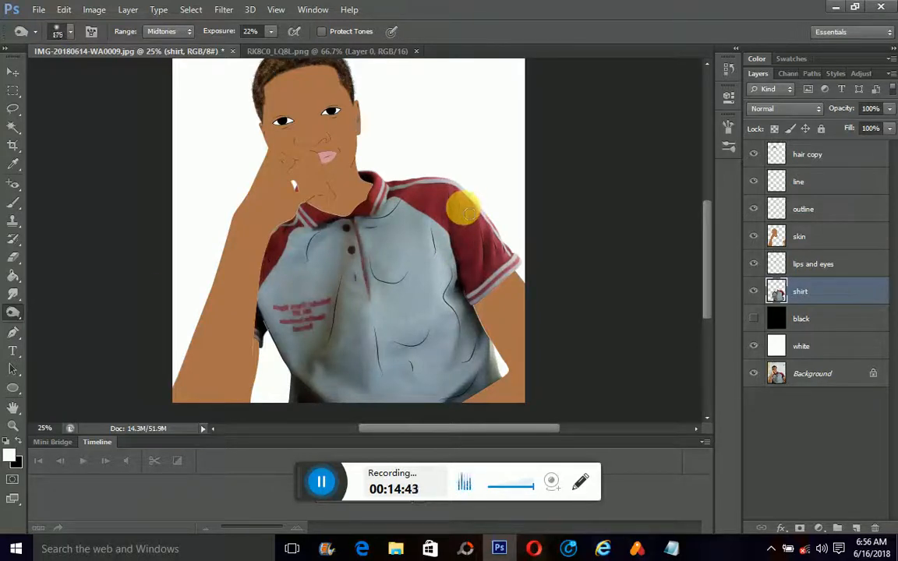
{"action": "mouse_move", "coordinate": [463, 209]}
{"action": "left_mouse_down"}
{"action": "mouse_move", "coordinate": [419, 180]}
{"action": "mouse_move", "coordinate": [493, 243]}
{"action": "mouse_move", "coordinate": [435, 185]}
{"action": "mouse_move", "coordinate": [450, 219]}
{"action": "mouse_move", "coordinate": [484, 203]}
{"action": "mouse_move", "coordinate": [481, 222]}
{"action": "mouse_move", "coordinate": [506, 242]}
{"action": "mouse_move", "coordinate": [403, 193]}
{"action": "mouse_move", "coordinate": [357, 199]}
{"action": "left_mouse_up"}
{"action": "mouse_move", "coordinate": [293, 228]}
{"action": "left_mouse_down"}
{"action": "mouse_move", "coordinate": [251, 287]}
{"action": "mouse_move", "coordinate": [263, 327]}
{"action": "mouse_move", "coordinate": [325, 220]}
{"action": "mouse_move", "coordinate": [349, 256]}
{"action": "mouse_move", "coordinate": [301, 388]}
{"action": "mouse_move", "coordinate": [341, 287]}
{"action": "mouse_move", "coordinate": [439, 354]}
{"action": "mouse_move", "coordinate": [459, 321]}
{"action": "mouse_move", "coordinate": [393, 287]}
{"action": "mouse_move", "coordinate": [391, 340]}
{"action": "mouse_move", "coordinate": [386, 322]}
{"action": "left_mouse_up"}
{"action": "mouse_move", "coordinate": [414, 350]}
{"action": "left_mouse_down"}
{"action": "mouse_move", "coordinate": [433, 282]}
{"action": "mouse_move", "coordinate": [435, 334]}
{"action": "mouse_move", "coordinate": [389, 348]}
{"action": "mouse_move", "coordinate": [332, 325]}
{"action": "mouse_move", "coordinate": [323, 380]}
{"action": "mouse_move", "coordinate": [344, 414]}
{"action": "mouse_move", "coordinate": [319, 385]}
{"action": "mouse_move", "coordinate": [402, 426]}
{"action": "mouse_move", "coordinate": [464, 421]}
{"action": "mouse_move", "coordinate": [494, 399]}
{"action": "mouse_move", "coordinate": [446, 435]}
{"action": "mouse_move", "coordinate": [500, 398]}
{"action": "mouse_move", "coordinate": [495, 368]}
{"action": "mouse_move", "coordinate": [464, 417]}
{"action": "mouse_move", "coordinate": [355, 328]}
{"action": "mouse_move", "coordinate": [337, 371]}
{"action": "left_mouse_up"}
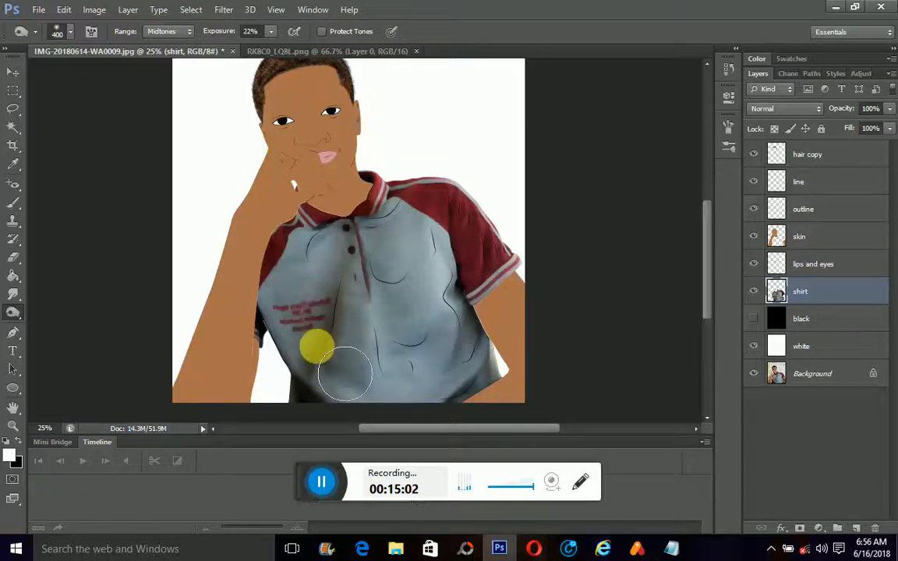
Step: Lighten the shirt's front and sleeves with the Dodge tool on midtones at 17% exposure, using brushes up to 300 px
{"action": "left_click", "coordinate": [13, 313]}
{"action": "left_click", "coordinate": [67, 310]}
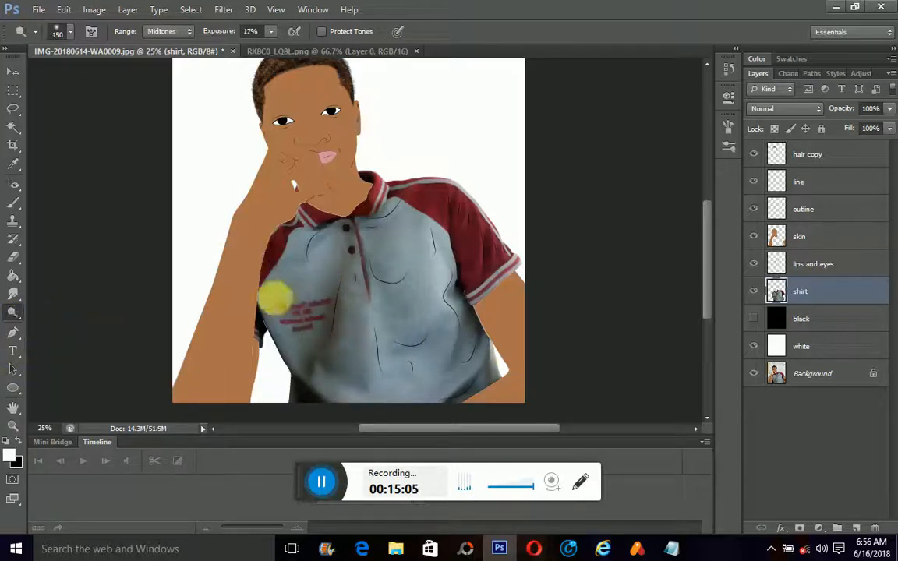
{"action": "mouse_move", "coordinate": [399, 288]}
{"action": "left_mouse_down"}
{"action": "mouse_move", "coordinate": [441, 249]}
{"action": "mouse_move", "coordinate": [447, 302]}
{"action": "mouse_move", "coordinate": [470, 329]}
{"action": "mouse_move", "coordinate": [446, 263]}
{"action": "mouse_move", "coordinate": [468, 327]}
{"action": "mouse_move", "coordinate": [434, 260]}
{"action": "mouse_move", "coordinate": [475, 343]}
{"action": "mouse_move", "coordinate": [482, 340]}
{"action": "mouse_move", "coordinate": [377, 280]}
{"action": "mouse_move", "coordinate": [420, 263]}
{"action": "mouse_move", "coordinate": [381, 278]}
{"action": "mouse_move", "coordinate": [371, 312]}
{"action": "mouse_move", "coordinate": [397, 399]}
{"action": "mouse_move", "coordinate": [350, 256]}
{"action": "mouse_move", "coordinate": [385, 321]}
{"action": "mouse_move", "coordinate": [399, 404]}
{"action": "mouse_move", "coordinate": [412, 375]}
{"action": "mouse_move", "coordinate": [403, 334]}
{"action": "mouse_move", "coordinate": [455, 449]}
{"action": "mouse_move", "coordinate": [445, 386]}
{"action": "mouse_move", "coordinate": [412, 378]}
{"action": "mouse_move", "coordinate": [432, 379]}
{"action": "mouse_move", "coordinate": [452, 342]}
{"action": "mouse_move", "coordinate": [429, 394]}
{"action": "mouse_move", "coordinate": [457, 344]}
{"action": "mouse_move", "coordinate": [405, 336]}
{"action": "mouse_move", "coordinate": [366, 257]}
{"action": "mouse_move", "coordinate": [307, 346]}
{"action": "mouse_move", "coordinate": [334, 276]}
{"action": "mouse_move", "coordinate": [317, 332]}
{"action": "mouse_move", "coordinate": [340, 281]}
{"action": "mouse_move", "coordinate": [317, 332]}
{"action": "mouse_move", "coordinate": [321, 365]}
{"action": "mouse_move", "coordinate": [461, 277]}
{"action": "mouse_move", "coordinate": [441, 206]}
{"action": "mouse_move", "coordinate": [508, 282]}
{"action": "mouse_move", "coordinate": [476, 231]}
{"action": "mouse_move", "coordinate": [498, 319]}
{"action": "mouse_move", "coordinate": [473, 227]}
{"action": "mouse_move", "coordinate": [495, 288]}
{"action": "mouse_move", "coordinate": [460, 221]}
{"action": "mouse_move", "coordinate": [430, 221]}
{"action": "mouse_move", "coordinate": [440, 218]}
{"action": "mouse_move", "coordinate": [367, 266]}
{"action": "mouse_move", "coordinate": [343, 267]}
{"action": "mouse_move", "coordinate": [321, 230]}
{"action": "mouse_move", "coordinate": [335, 239]}
{"action": "mouse_move", "coordinate": [316, 236]}
{"action": "mouse_move", "coordinate": [366, 262]}
{"action": "mouse_move", "coordinate": [325, 266]}
{"action": "mouse_move", "coordinate": [286, 305]}
{"action": "mouse_move", "coordinate": [283, 335]}
{"action": "mouse_move", "coordinate": [309, 280]}
{"action": "mouse_move", "coordinate": [303, 365]}
{"action": "mouse_move", "coordinate": [293, 339]}
{"action": "mouse_move", "coordinate": [330, 300]}
{"action": "mouse_move", "coordinate": [307, 366]}
{"action": "mouse_move", "coordinate": [289, 353]}
{"action": "mouse_move", "coordinate": [332, 390]}
{"action": "mouse_move", "coordinate": [355, 290]}
{"action": "mouse_move", "coordinate": [355, 372]}
{"action": "mouse_move", "coordinate": [393, 360]}
{"action": "mouse_move", "coordinate": [413, 366]}
{"action": "mouse_move", "coordinate": [386, 214]}
{"action": "mouse_move", "coordinate": [341, 244]}
{"action": "mouse_move", "coordinate": [353, 214]}
{"action": "mouse_move", "coordinate": [315, 226]}
{"action": "mouse_move", "coordinate": [356, 266]}
{"action": "mouse_move", "coordinate": [363, 325]}
{"action": "mouse_move", "coordinate": [470, 358]}
{"action": "mouse_move", "coordinate": [418, 417]}
{"action": "mouse_move", "coordinate": [487, 361]}
{"action": "mouse_move", "coordinate": [495, 377]}
{"action": "mouse_move", "coordinate": [270, 389]}
{"action": "mouse_move", "coordinate": [287, 427]}
{"action": "mouse_move", "coordinate": [245, 279]}
{"action": "mouse_move", "coordinate": [296, 205]}
{"action": "mouse_move", "coordinate": [325, 246]}
{"action": "mouse_move", "coordinate": [276, 322]}
{"action": "mouse_move", "coordinate": [345, 294]}
{"action": "mouse_move", "coordinate": [352, 334]}
{"action": "mouse_move", "coordinate": [351, 248]}
{"action": "mouse_move", "coordinate": [386, 192]}
{"action": "mouse_move", "coordinate": [449, 197]}
{"action": "mouse_move", "coordinate": [469, 255]}
{"action": "mouse_move", "coordinate": [357, 260]}
{"action": "mouse_move", "coordinate": [383, 301]}
{"action": "mouse_move", "coordinate": [417, 249]}
{"action": "mouse_move", "coordinate": [346, 316]}
{"action": "mouse_move", "coordinate": [350, 375]}
{"action": "mouse_move", "coordinate": [293, 269]}
{"action": "mouse_move", "coordinate": [283, 304]}
{"action": "mouse_move", "coordinate": [300, 254]}
{"action": "mouse_move", "coordinate": [266, 295]}
{"action": "mouse_move", "coordinate": [453, 267]}
{"action": "mouse_move", "coordinate": [460, 226]}
{"action": "mouse_move", "coordinate": [489, 285]}
{"action": "mouse_move", "coordinate": [463, 246]}
{"action": "mouse_move", "coordinate": [483, 225]}
{"action": "mouse_move", "coordinate": [467, 305]}
{"action": "mouse_move", "coordinate": [442, 355]}
{"action": "mouse_move", "coordinate": [477, 322]}
{"action": "mouse_move", "coordinate": [415, 411]}
{"action": "mouse_move", "coordinate": [425, 316]}
{"action": "mouse_move", "coordinate": [439, 320]}
{"action": "mouse_move", "coordinate": [374, 313]}
{"action": "mouse_move", "coordinate": [394, 386]}
{"action": "mouse_move", "coordinate": [327, 246]}
{"action": "mouse_move", "coordinate": [305, 318]}
{"action": "left_mouse_up"}
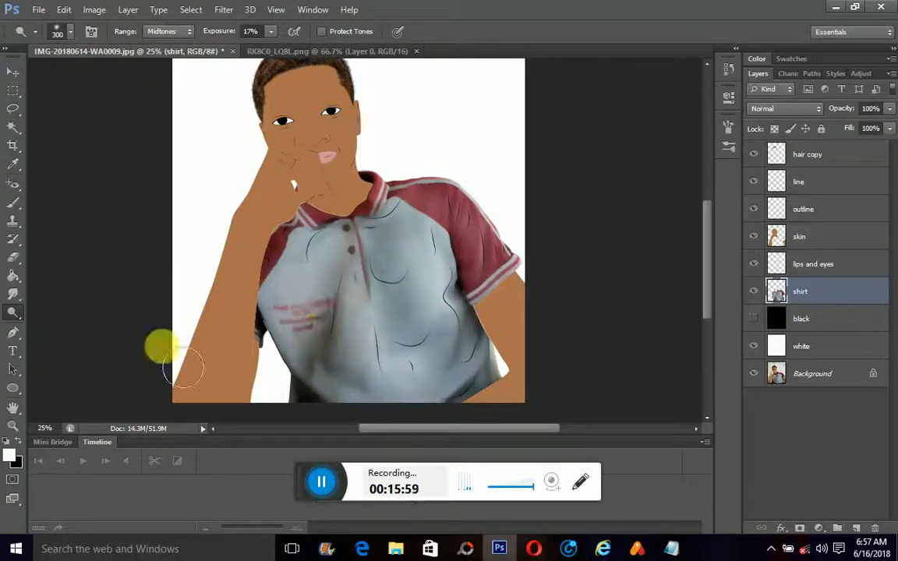
Step: Compare the shaded shirt with the original photo by toggling the "shirt" layer with the white layer hidden, and restore the white backdrop
{"action": "left_click", "coordinate": [755, 347]}
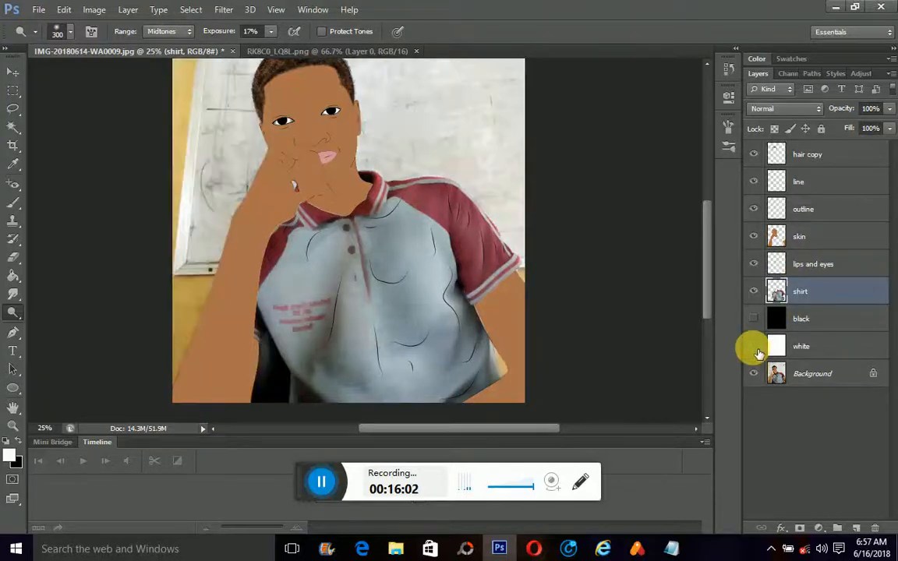
{"action": "left_click", "coordinate": [760, 293]}
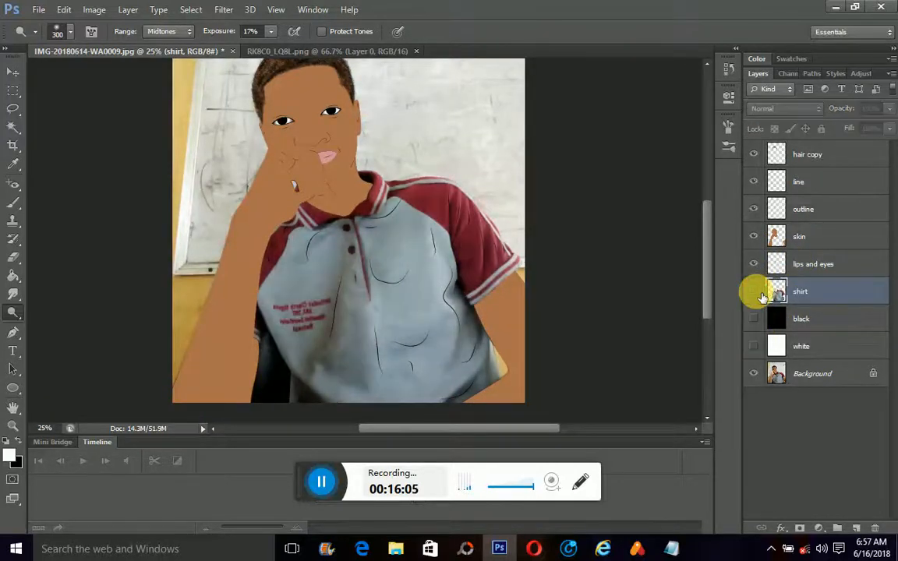
{"action": "left_click", "coordinate": [761, 293]}
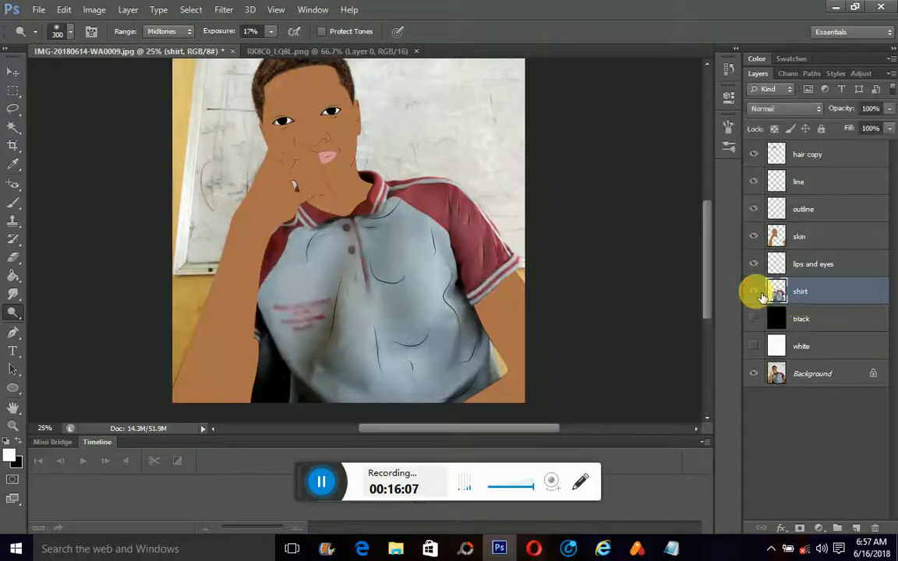
{"action": "left_click", "coordinate": [761, 294]}
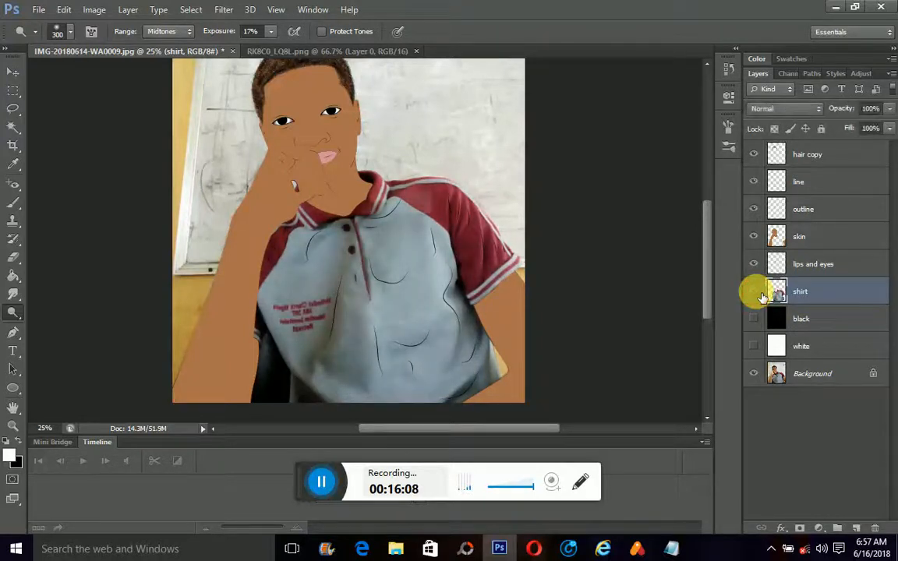
{"action": "left_click", "coordinate": [761, 294]}
{"action": "left_click", "coordinate": [761, 294]}
{"action": "left_click", "coordinate": [754, 292]}
{"action": "left_click", "coordinate": [754, 292]}
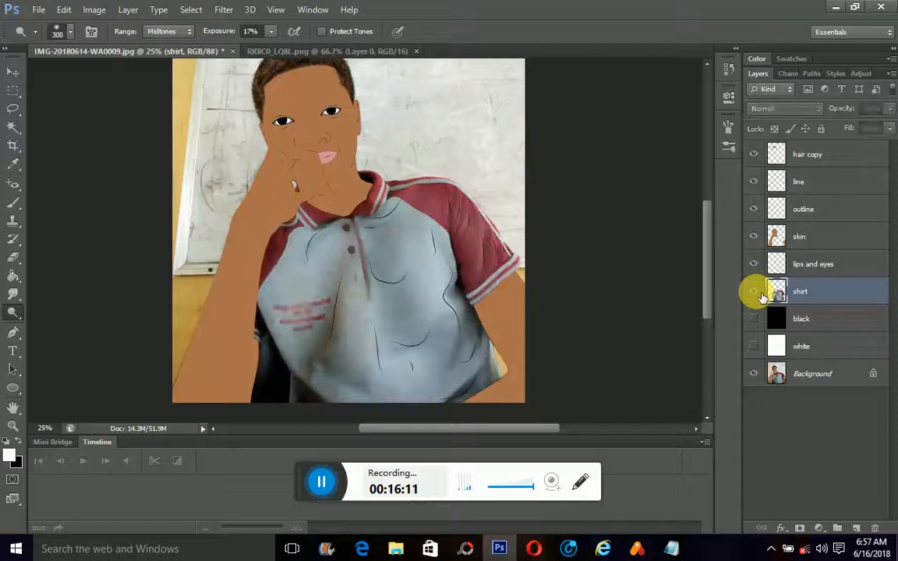
{"action": "left_click", "coordinate": [754, 291]}
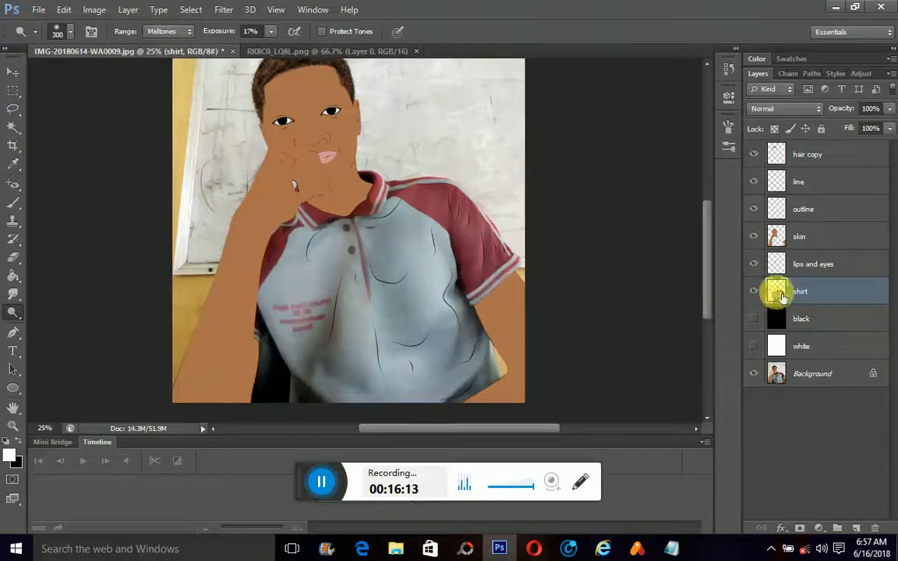
{"action": "left_click", "coordinate": [753, 319]}
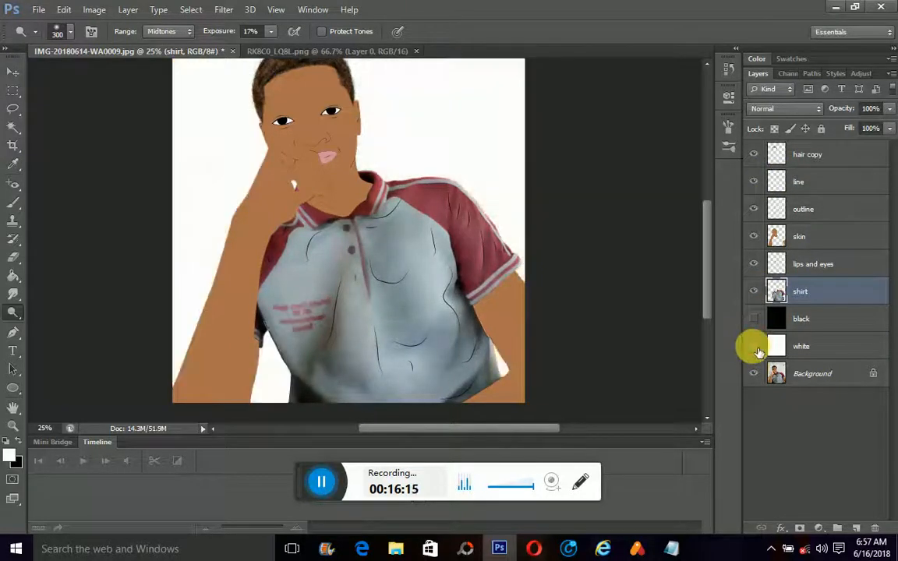
Step: Dodge the lower middle of the shirt front with a 300 px brush on midtones at 17% exposure
{"action": "scroll", "coordinate": [396, 322], "scroll_direction": "up", "scroll_amount": 7}
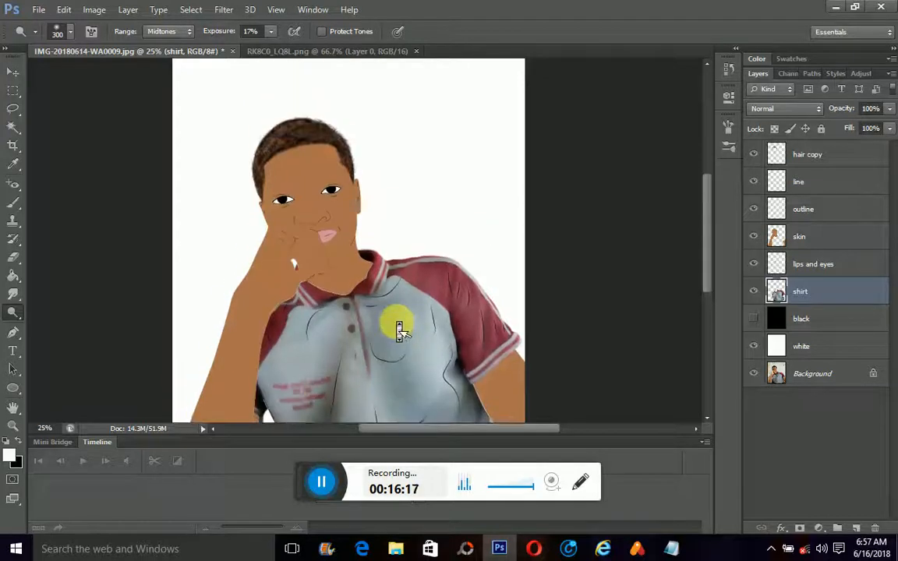
{"action": "scroll", "coordinate": [397, 322], "scroll_direction": "down", "scroll_amount": 6}
{"action": "scroll", "coordinate": [397, 327], "scroll_direction": "up", "scroll_amount": 1}
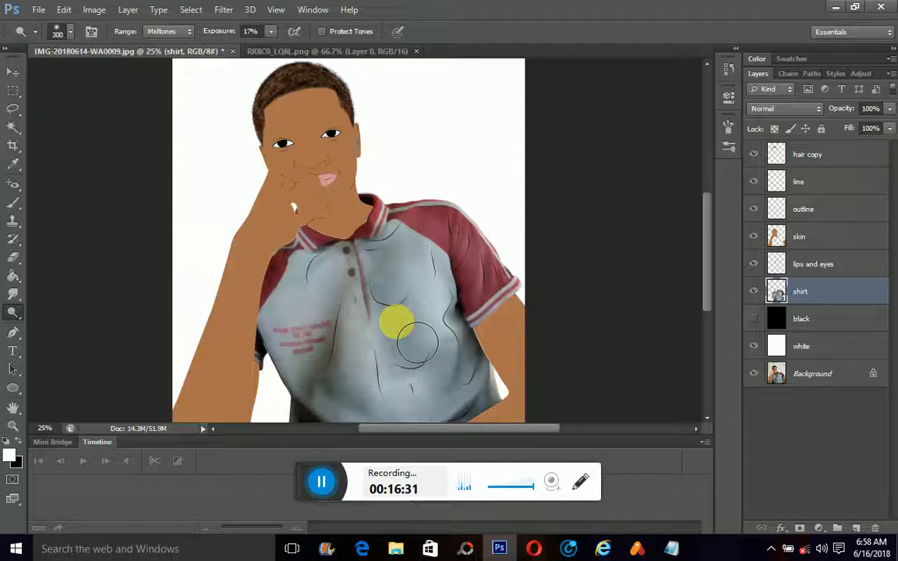
{"action": "mouse_move", "coordinate": [417, 341]}
{"action": "left_mouse_down"}
{"action": "mouse_move", "coordinate": [307, 333]}
{"action": "mouse_move", "coordinate": [401, 371]}
{"action": "left_mouse_up"}
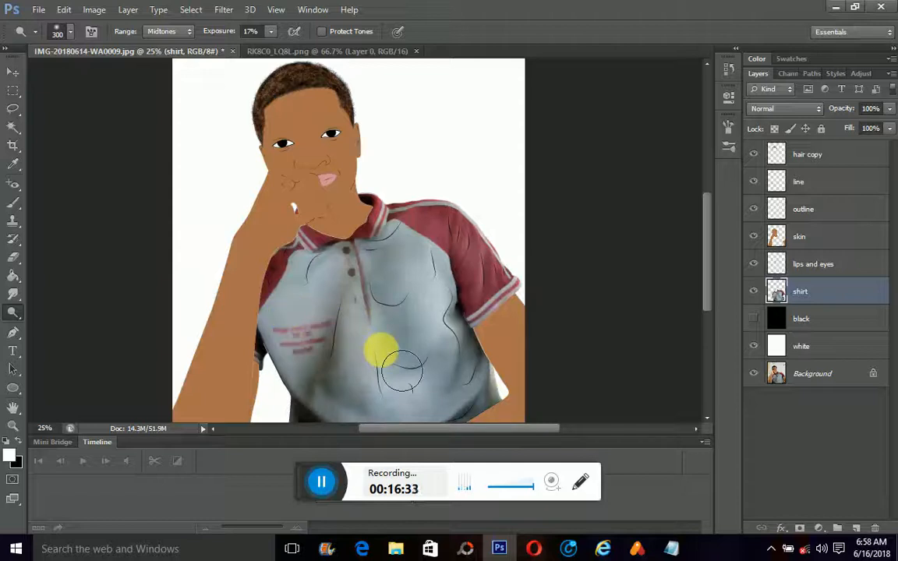